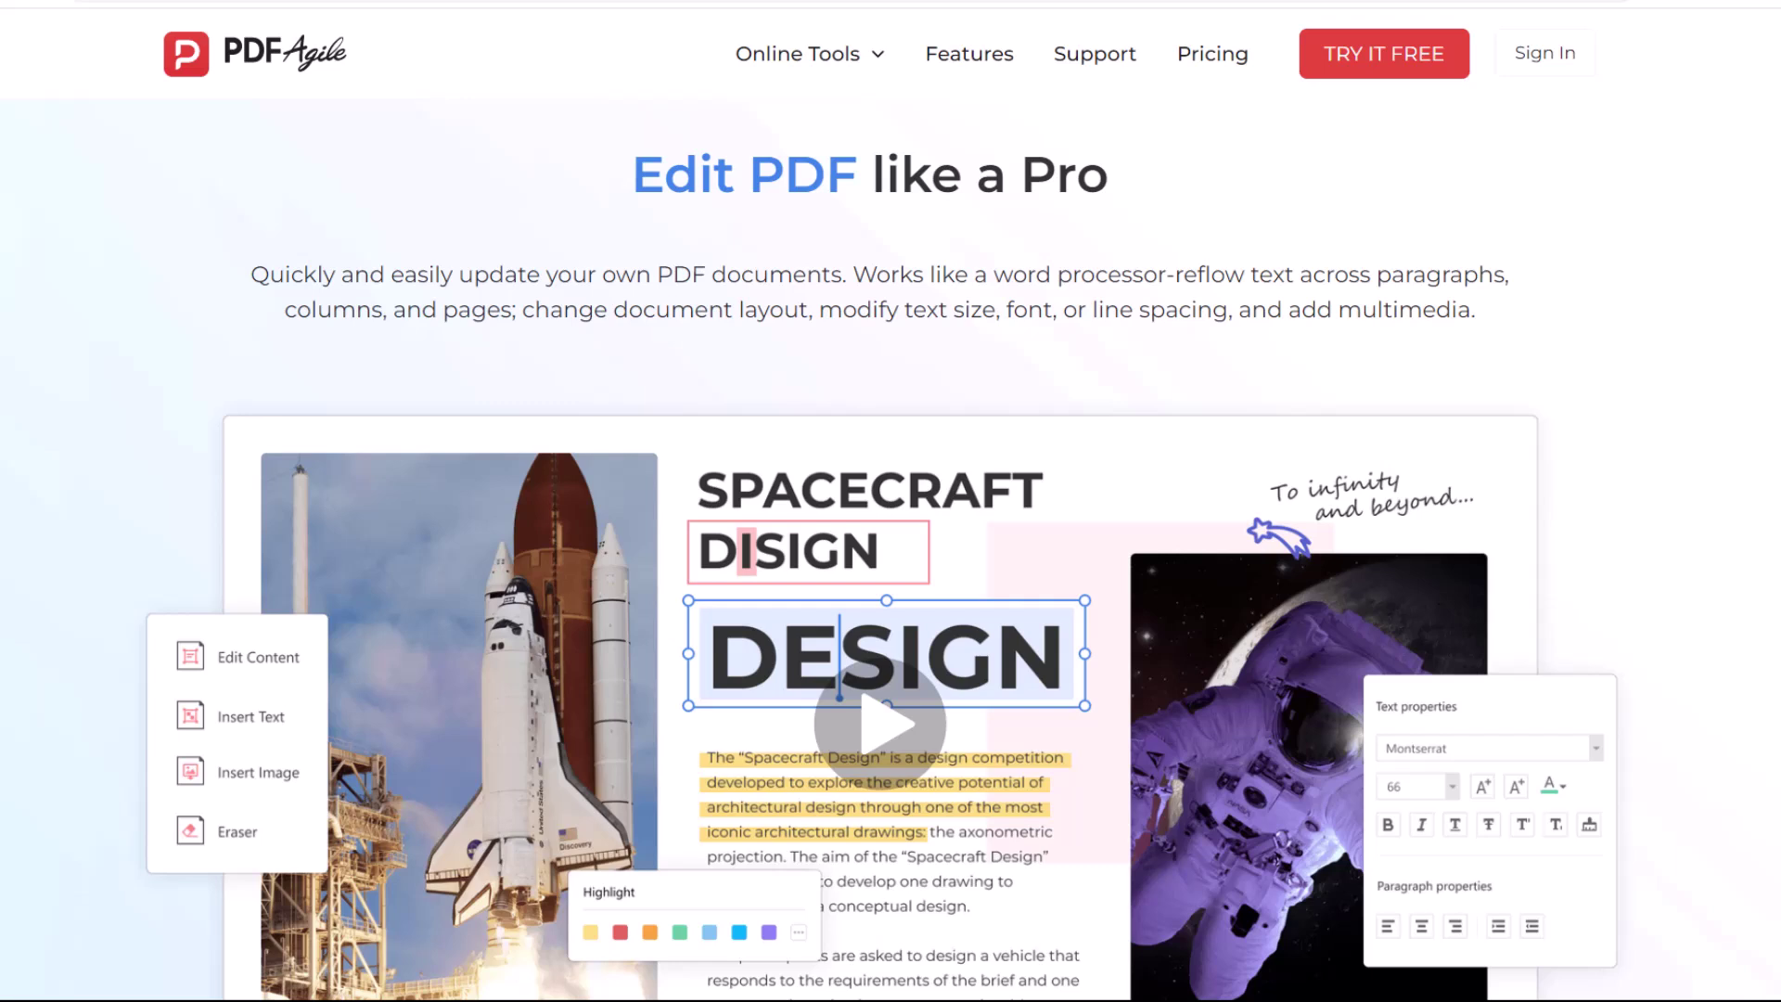
scroll(891, 558, down, 10)
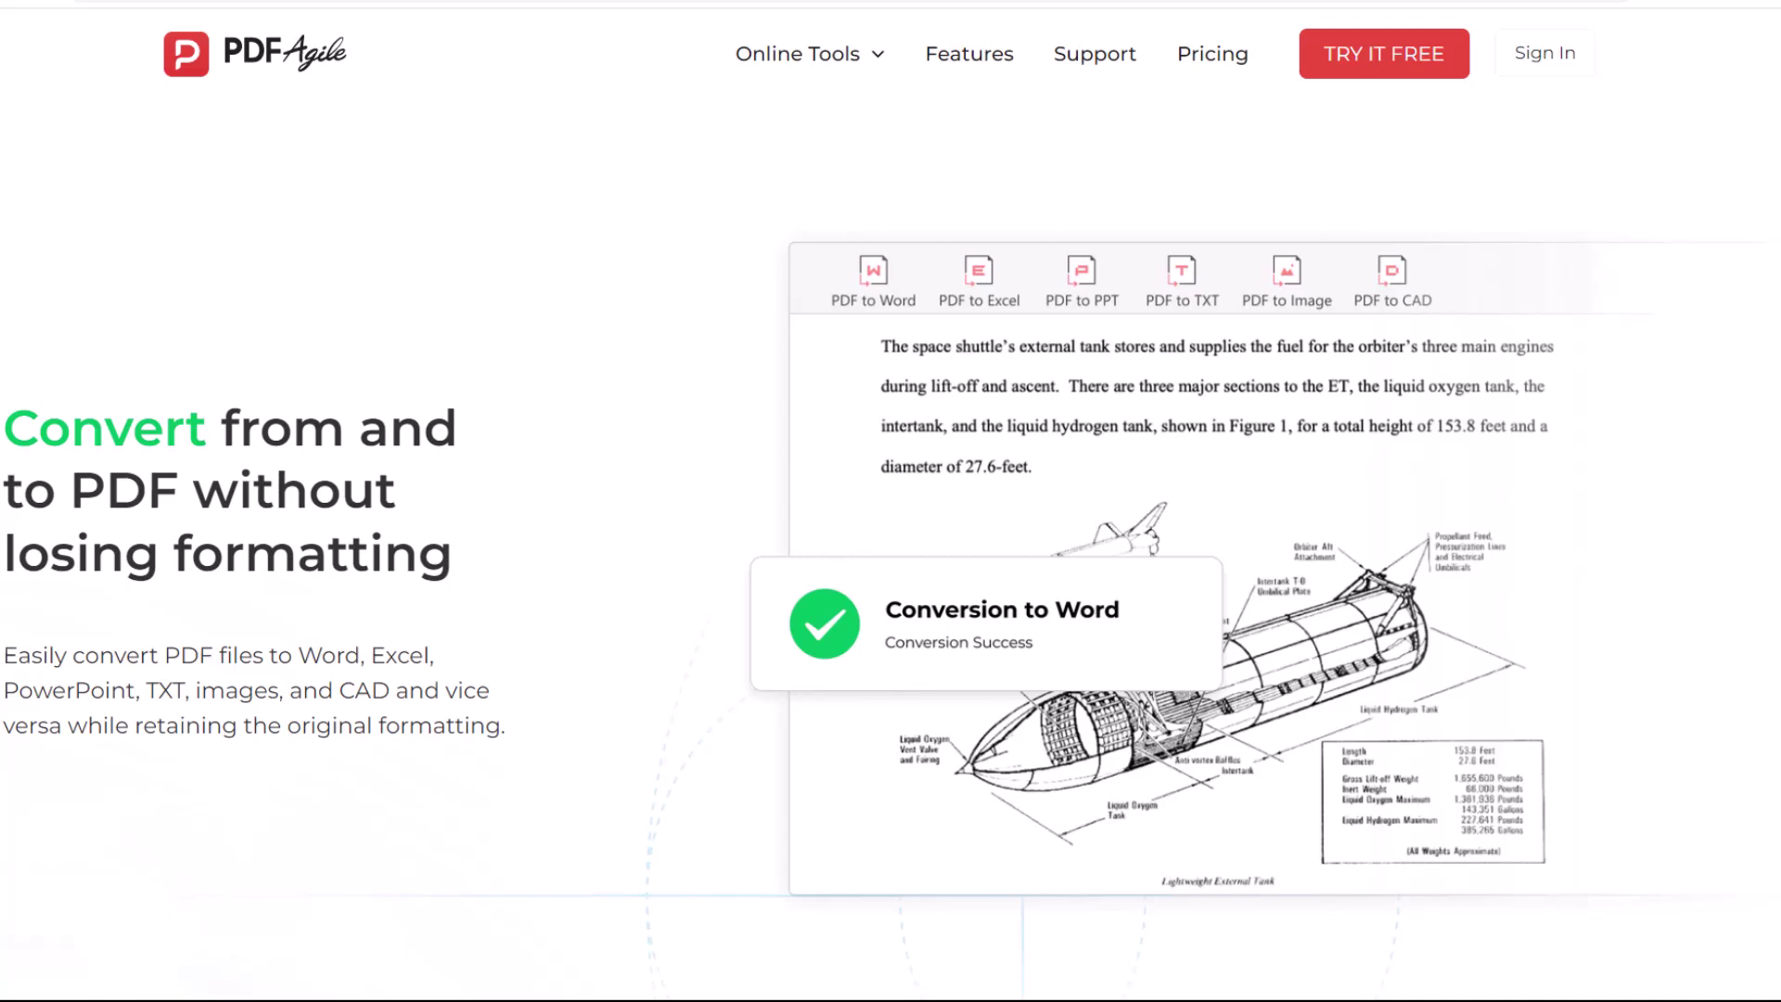
scroll(891, 557, down, 10)
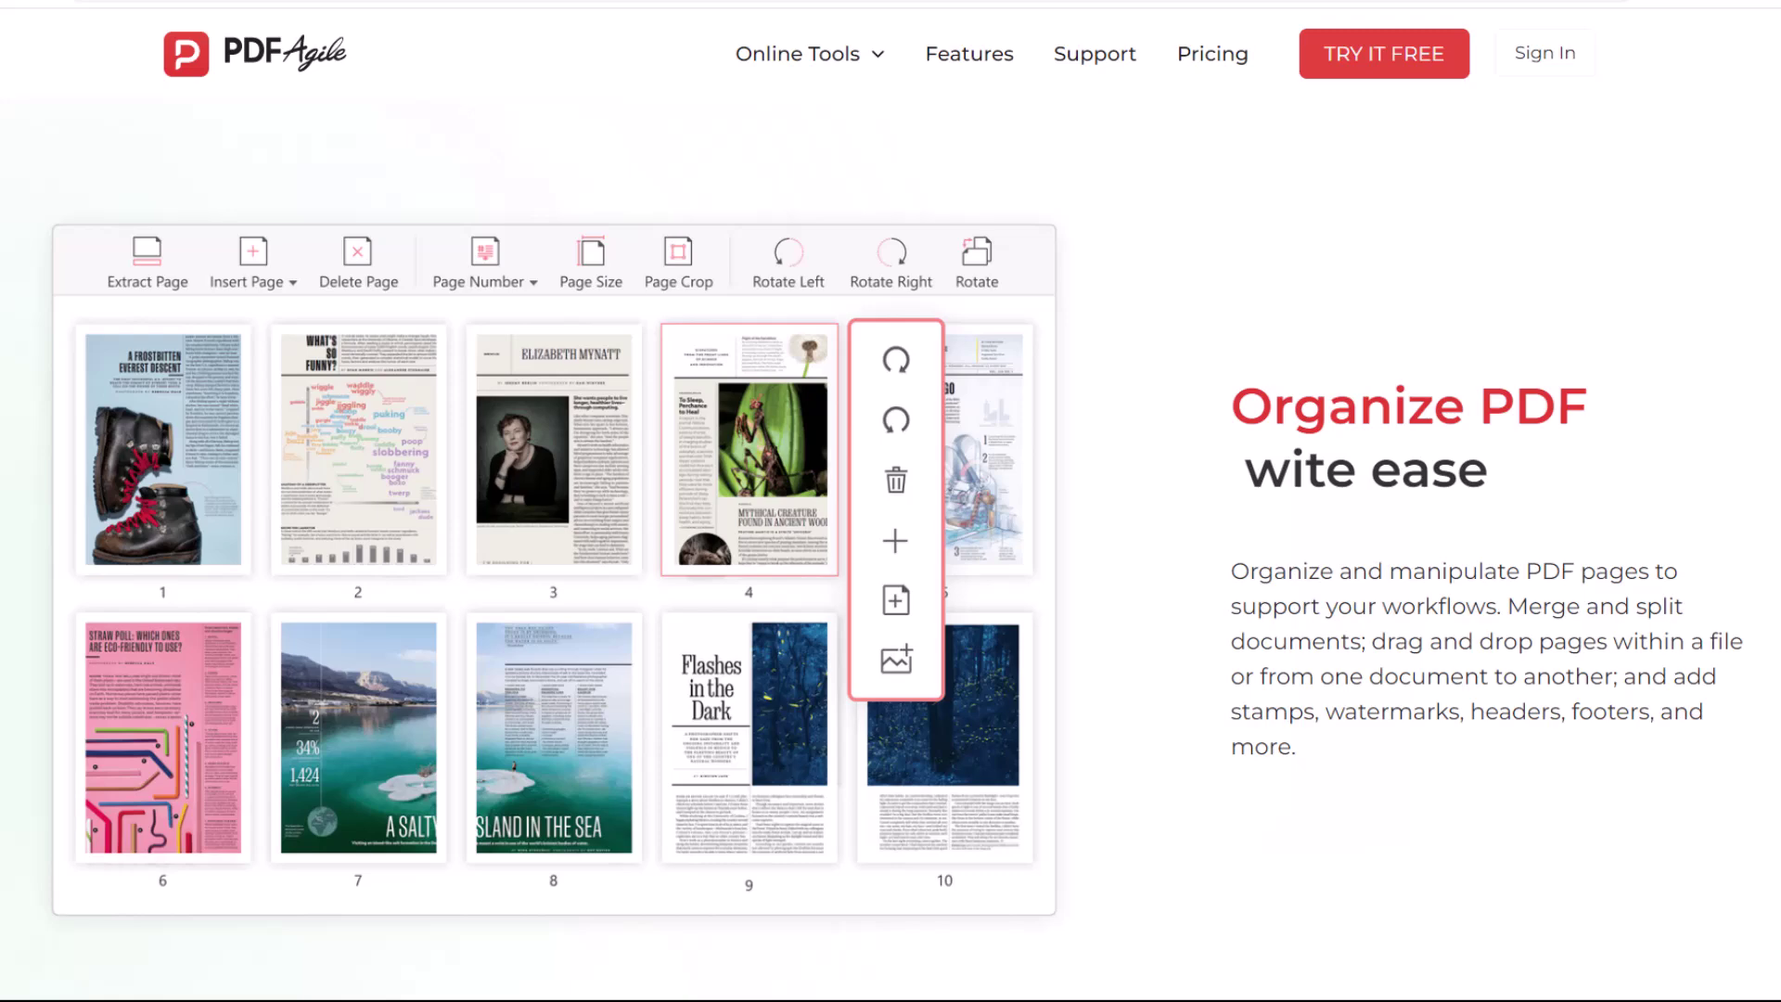
scroll(892, 558, down, 10)
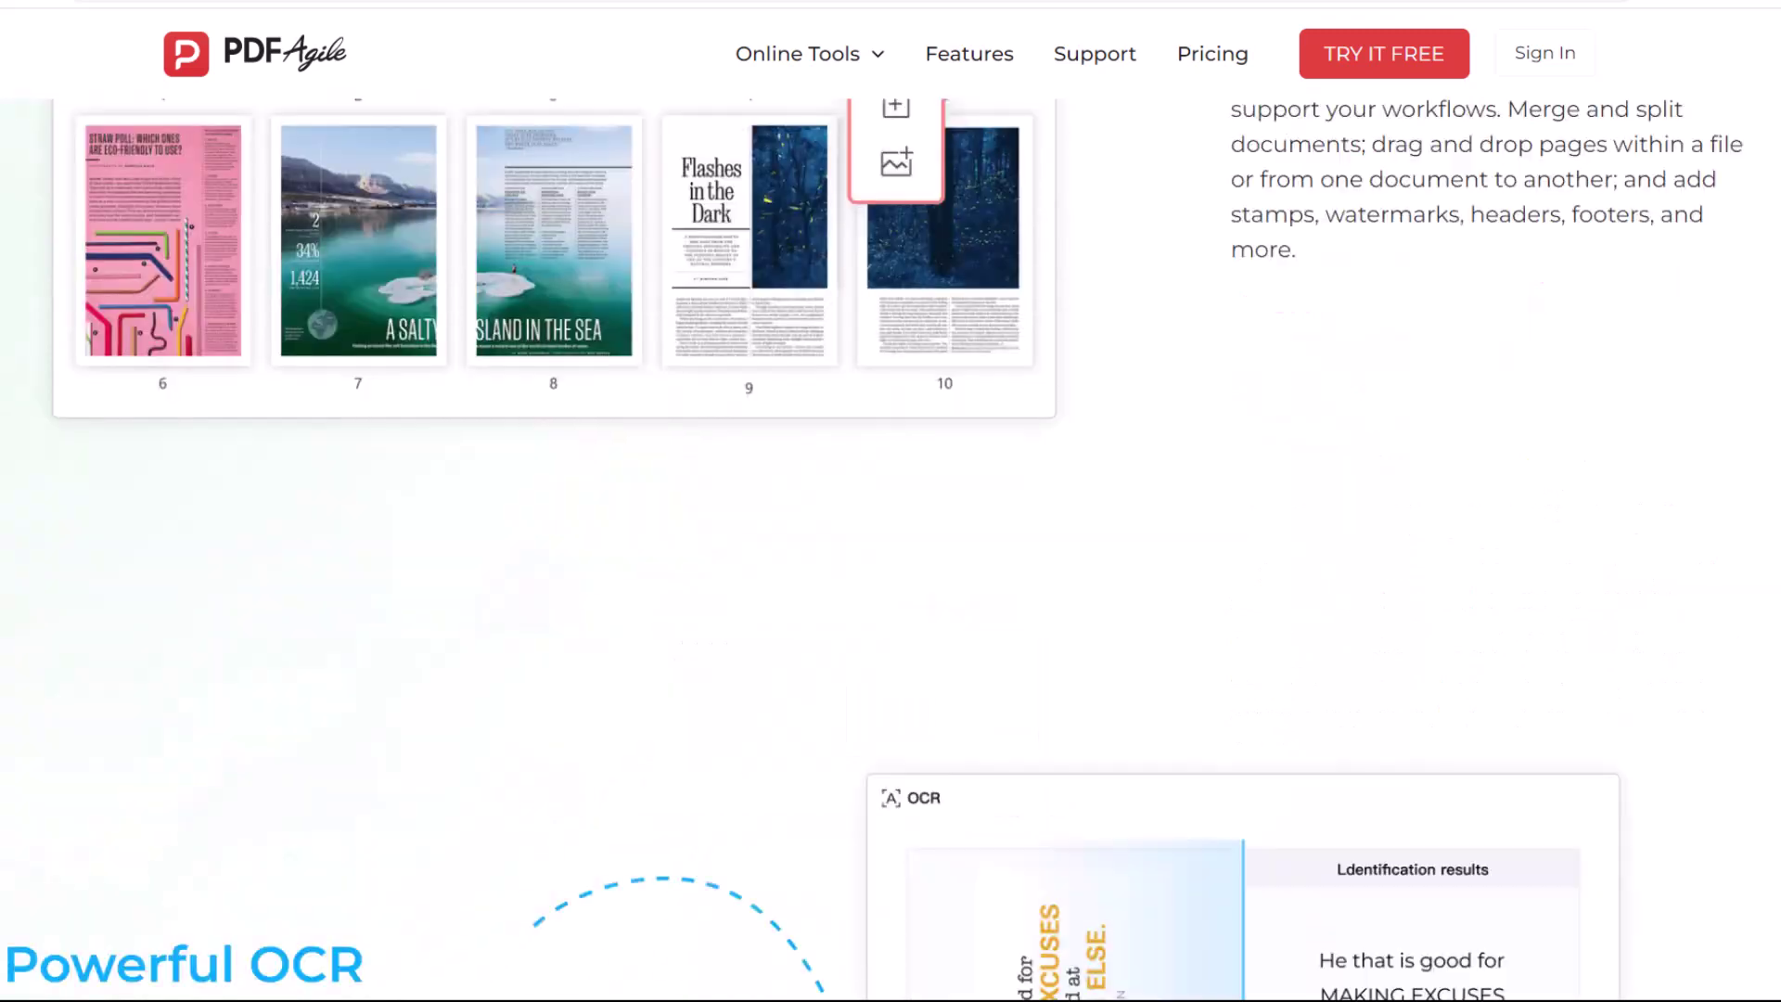
scroll(892, 558, down, 2)
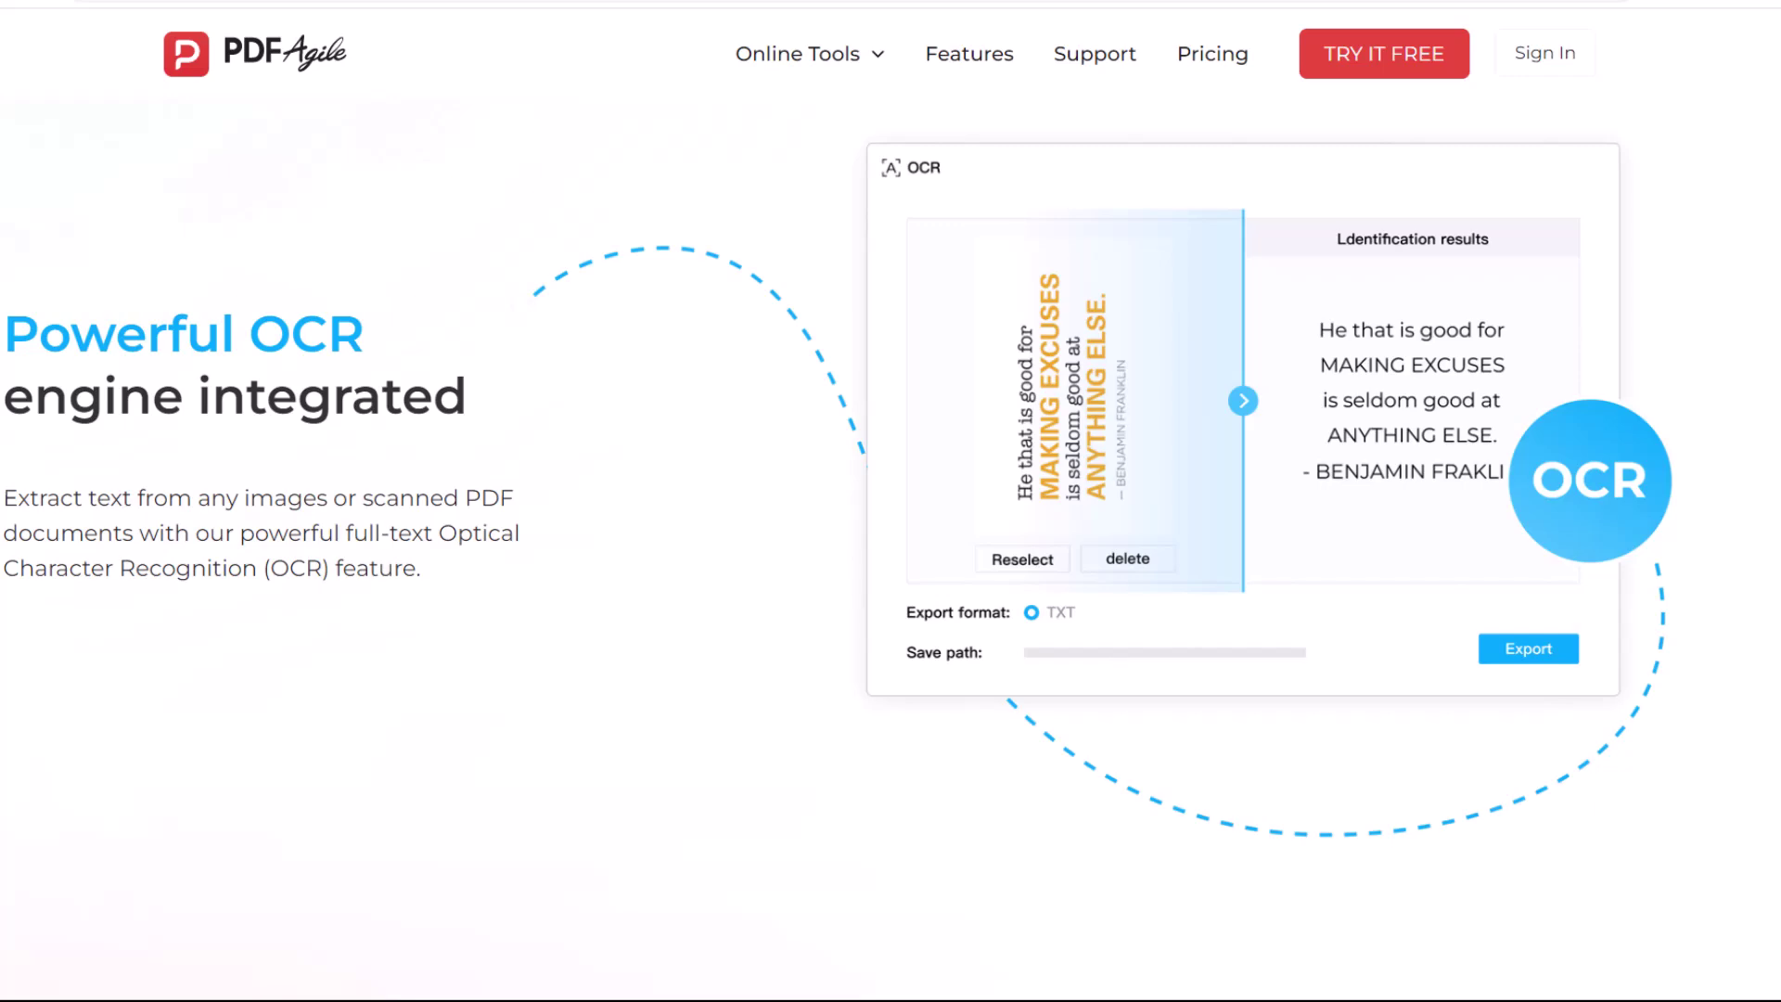
scroll(891, 556, down, 5)
scroll(892, 557, down, 5)
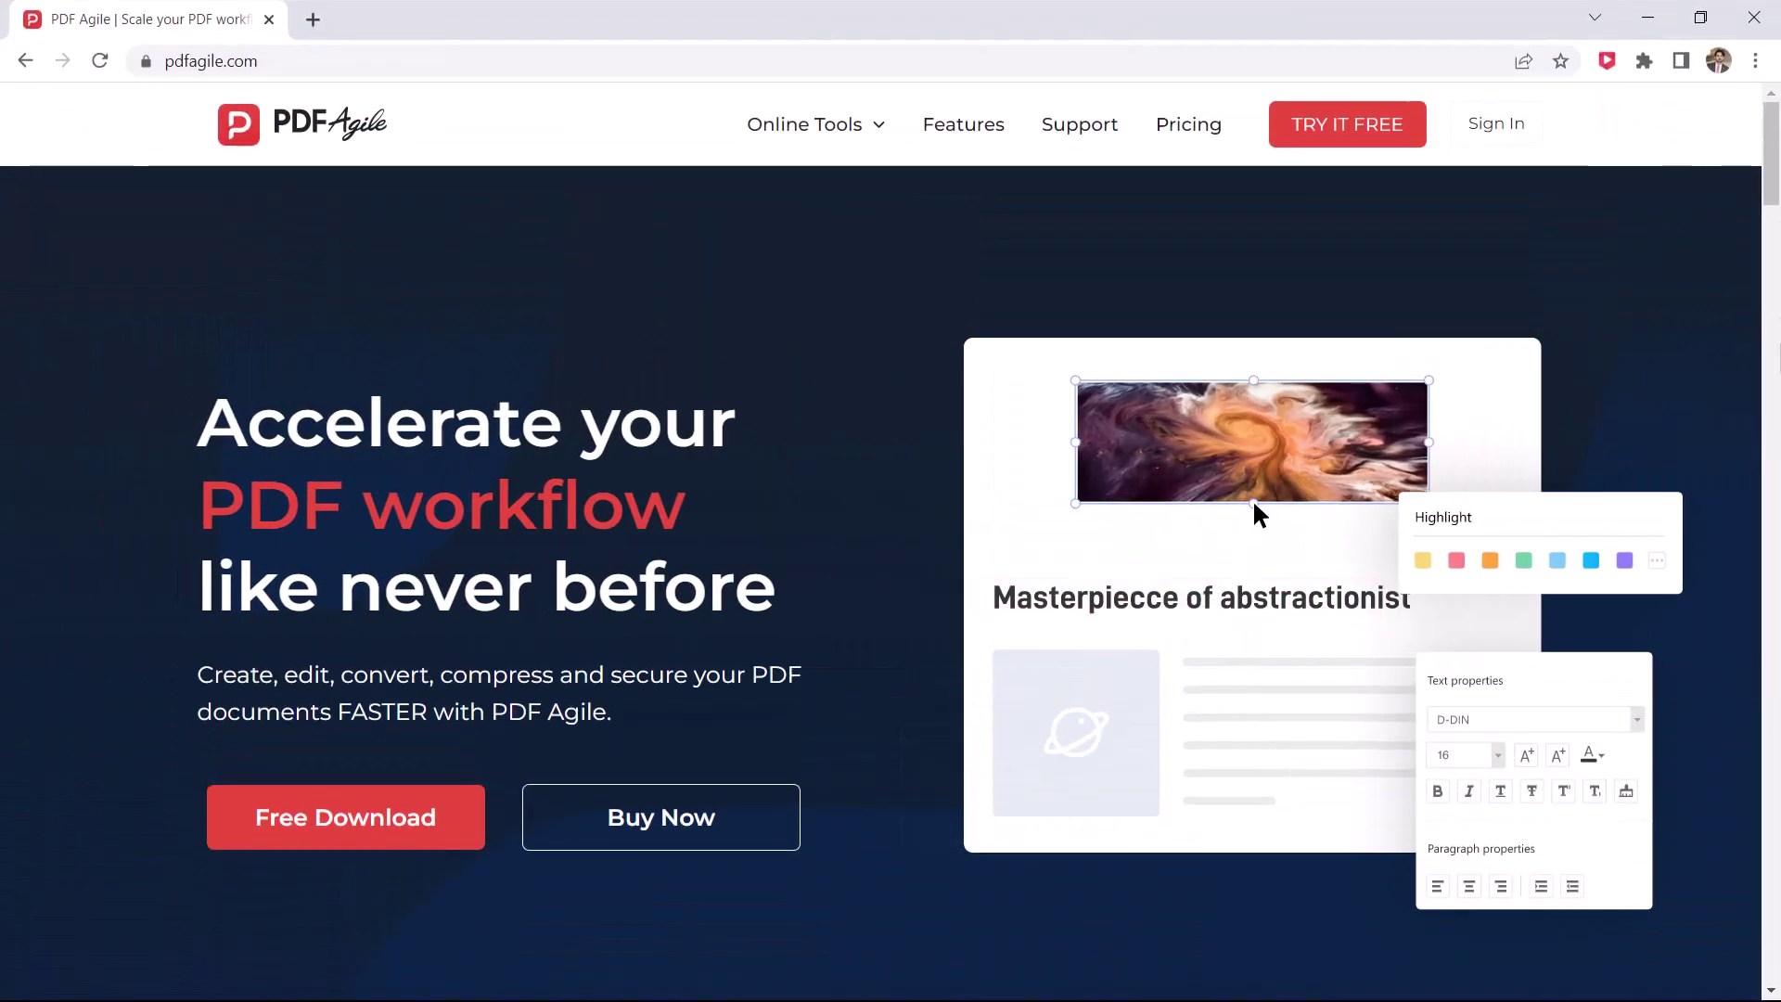
scroll(892, 556, down, 1)
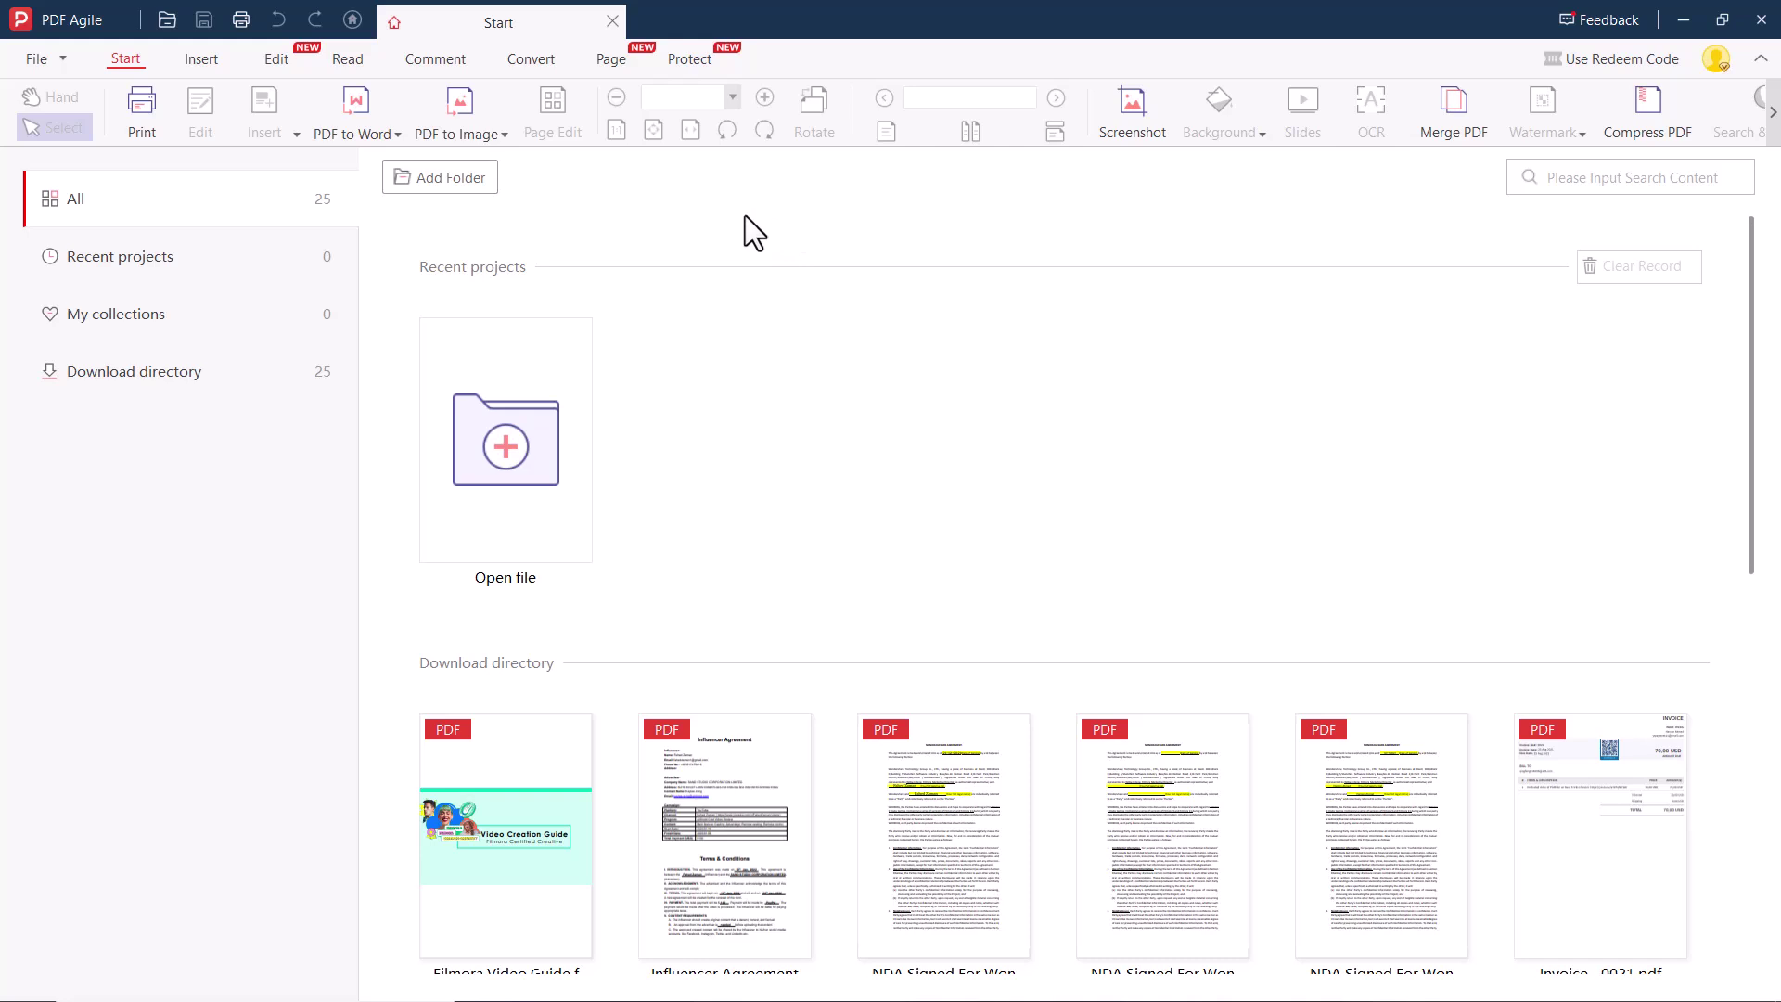
scroll(869, 436, down, 3)
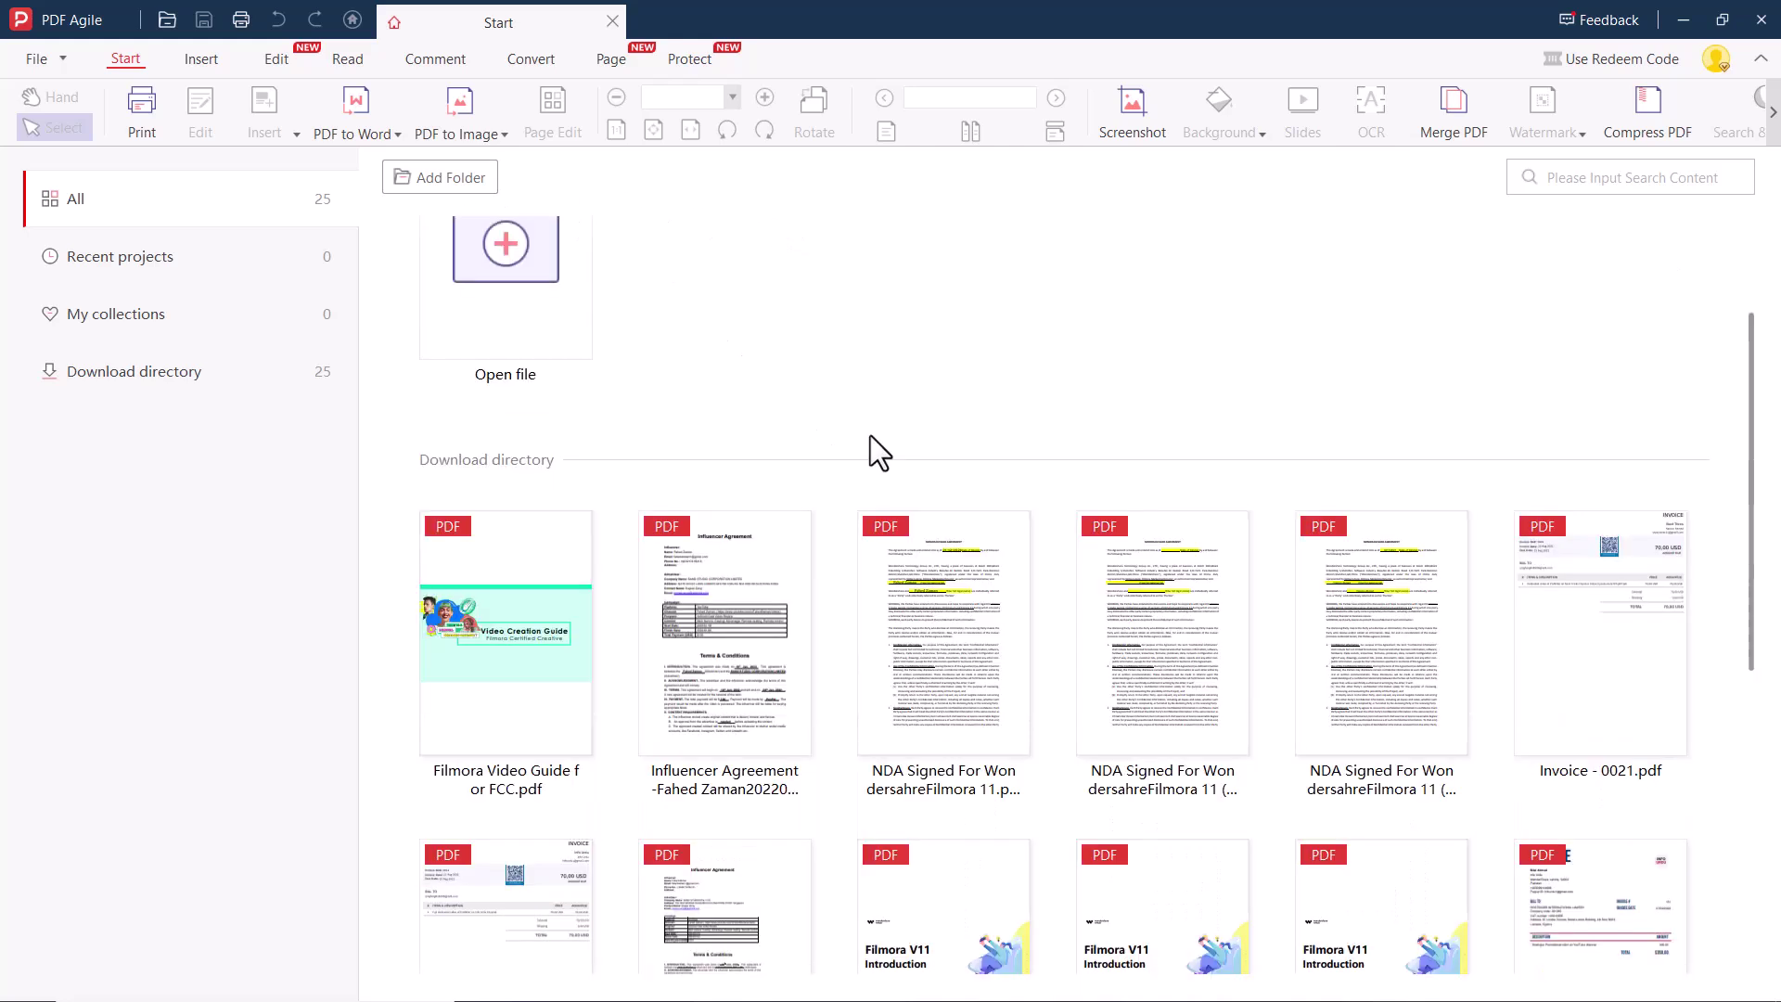
scroll(869, 435, down, 3)
scroll(905, 605, up, 3)
scroll(739, 468, up, 2)
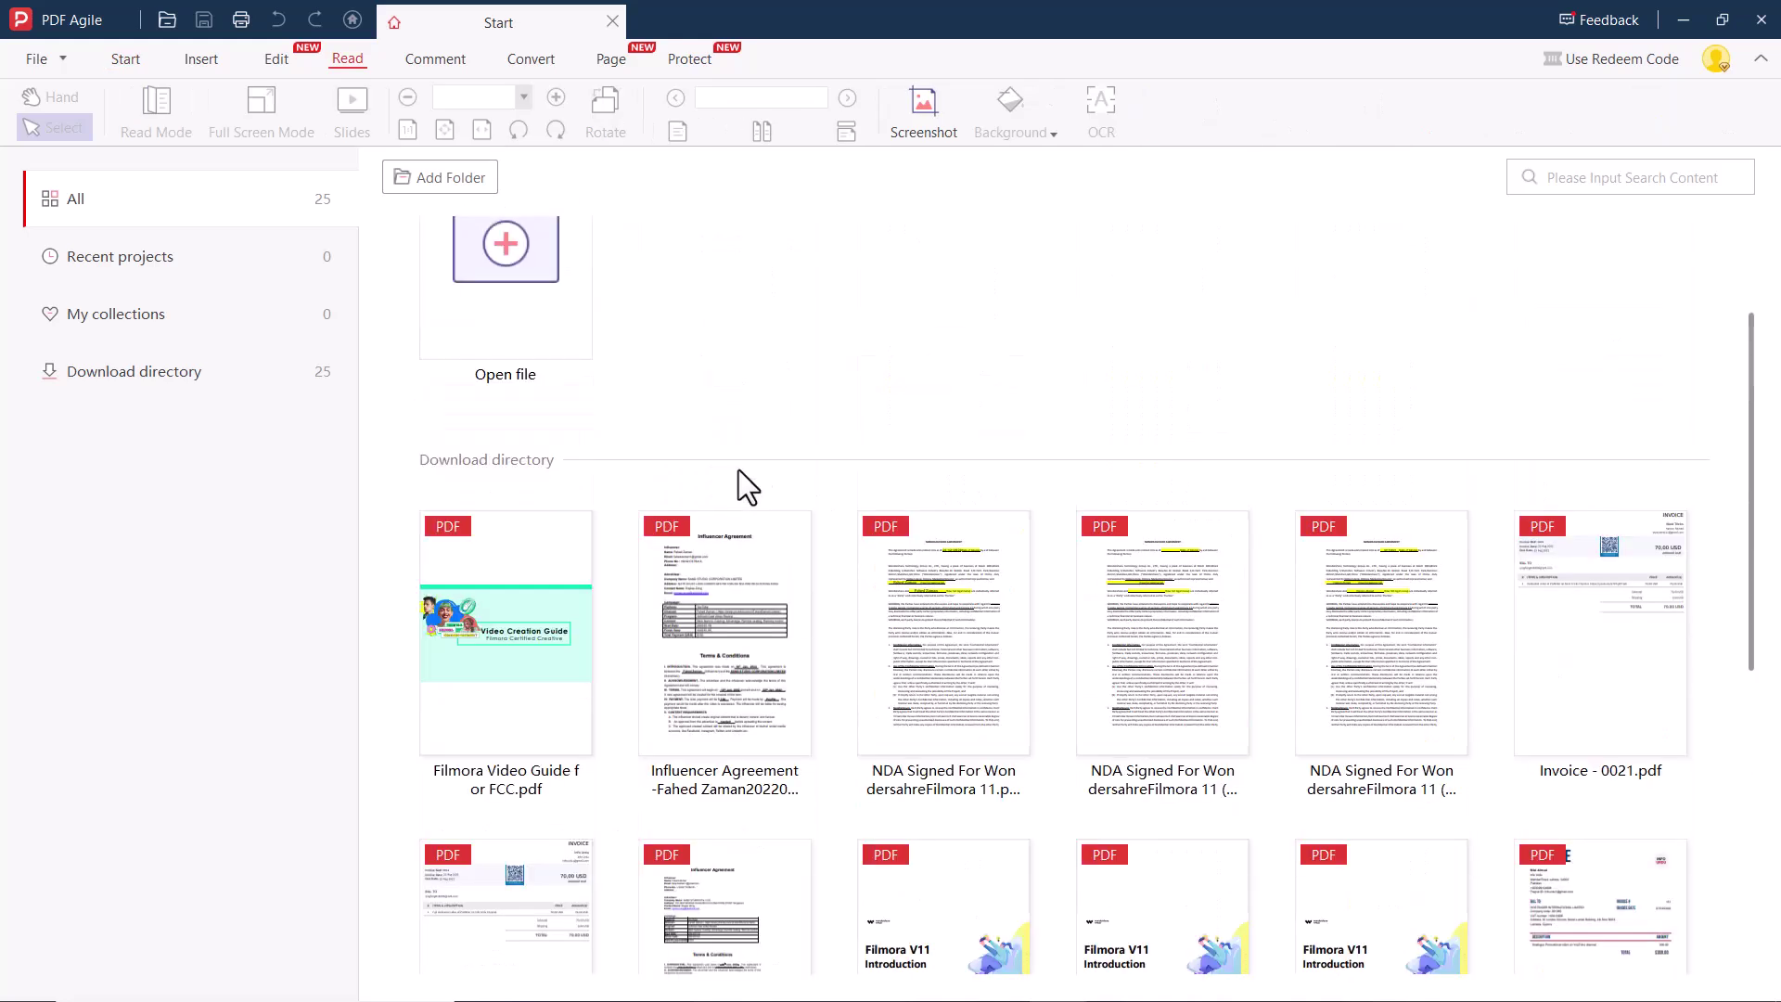
Open the Filmora Video Guide PDF and play it in Slides mode.
double_click(558, 585)
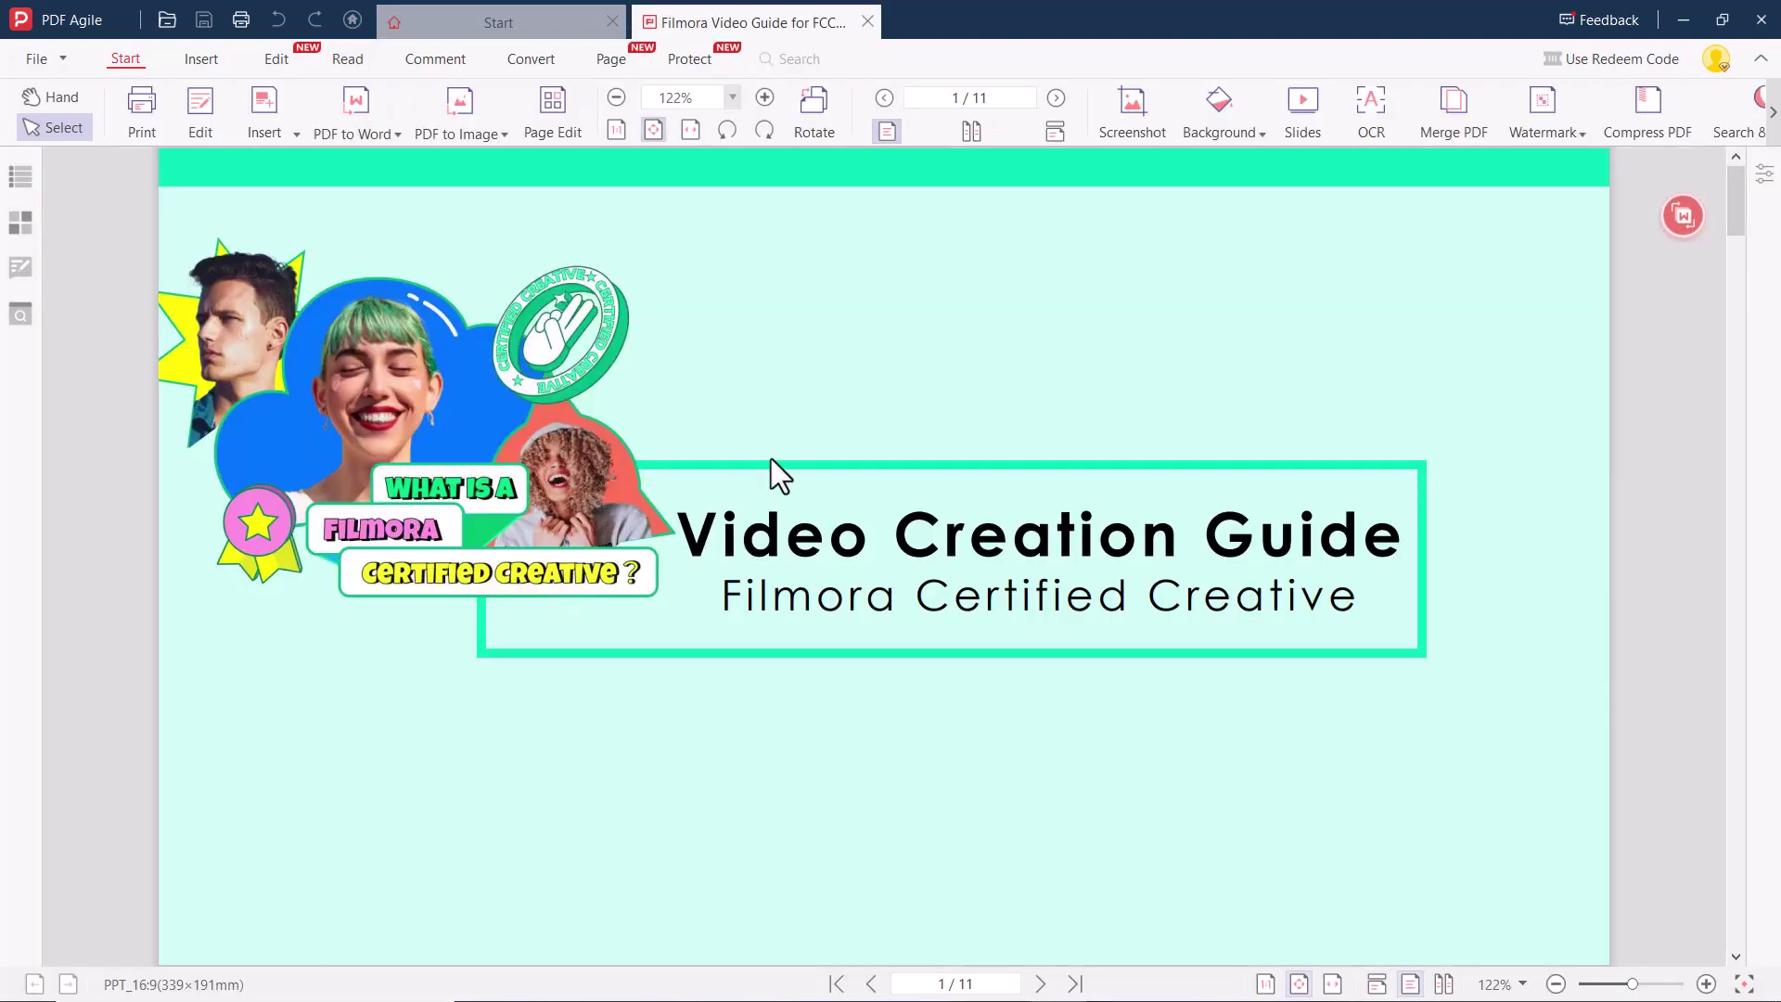
scroll(1109, 454, down, 4)
scroll(1069, 434, down, 4)
scroll(1069, 433, down, 3)
scroll(1068, 433, down, 3)
scroll(1068, 433, down, 3)
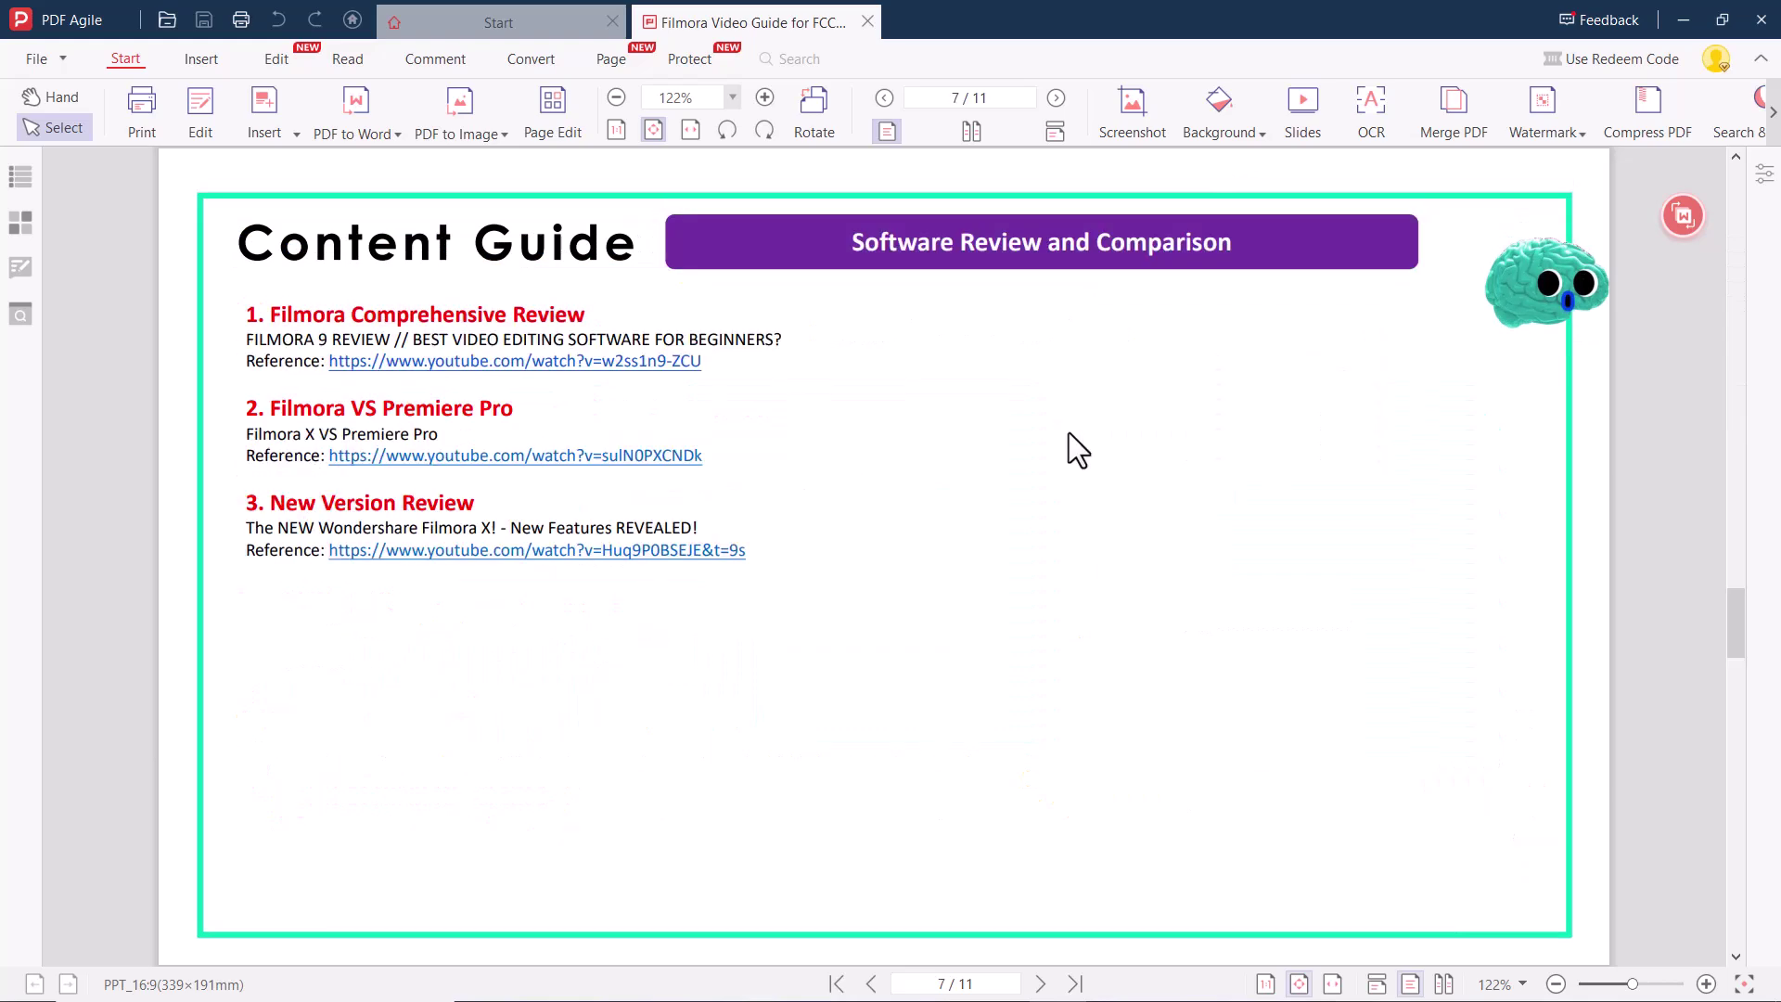
scroll(1070, 433, down, 3)
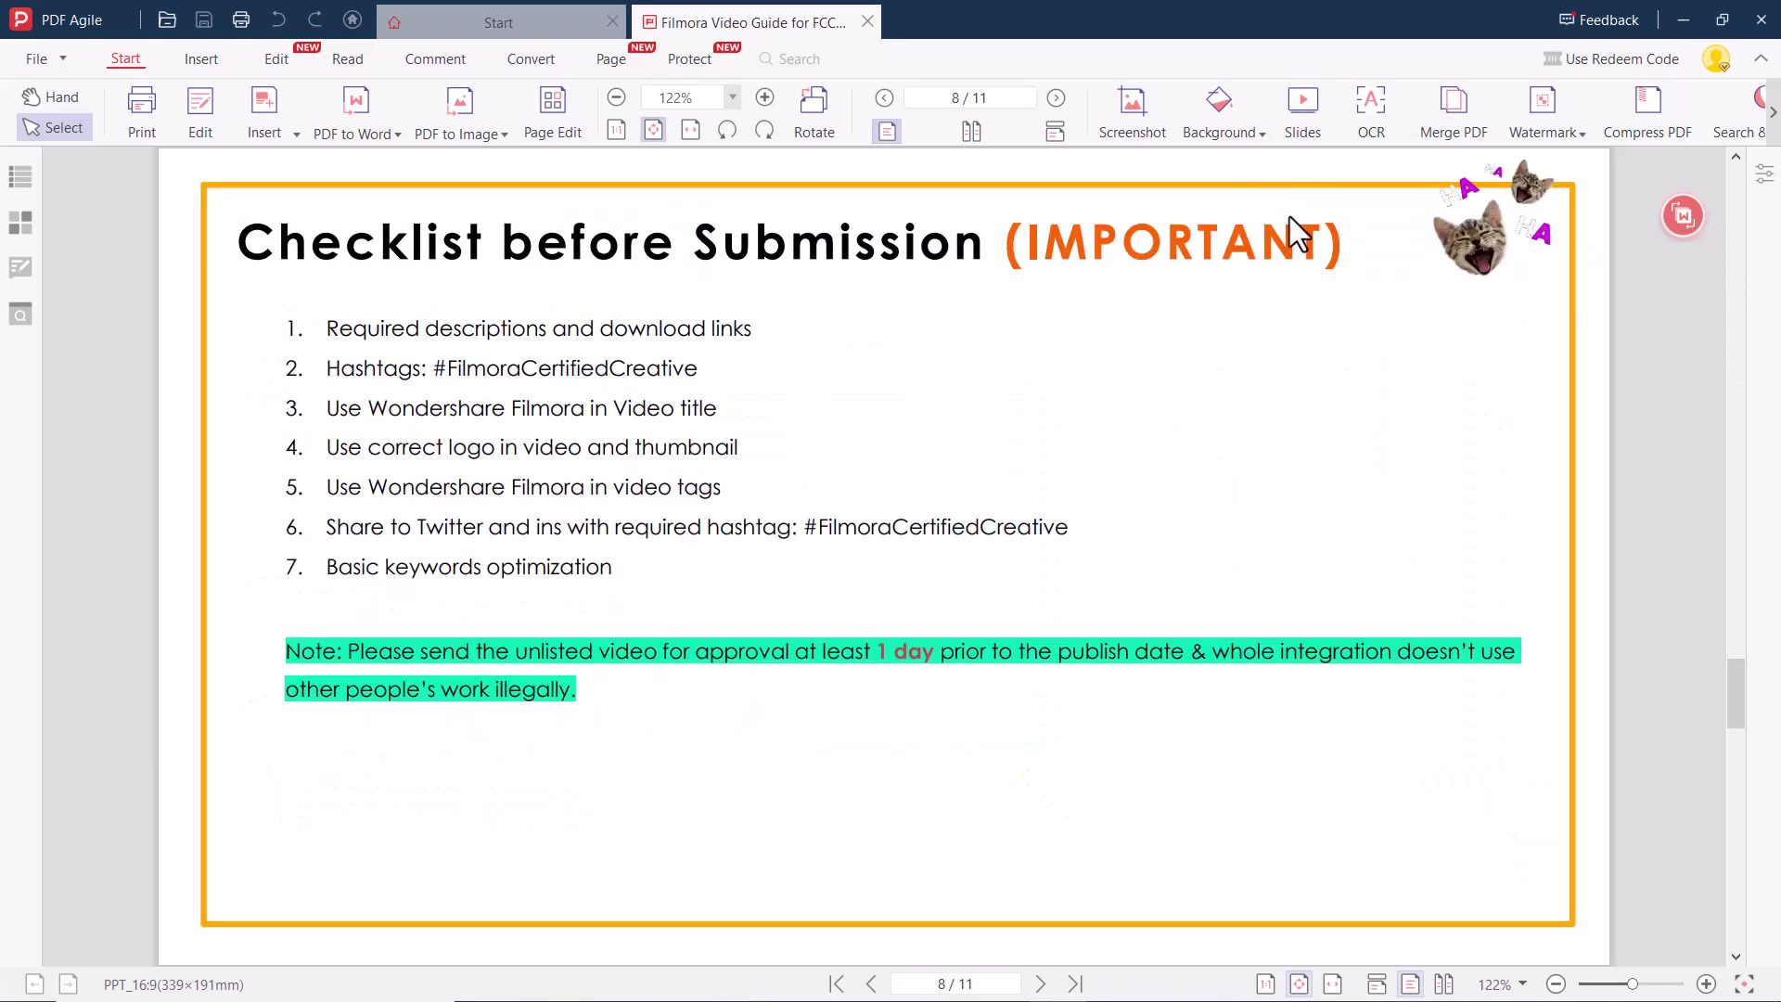
click(1303, 112)
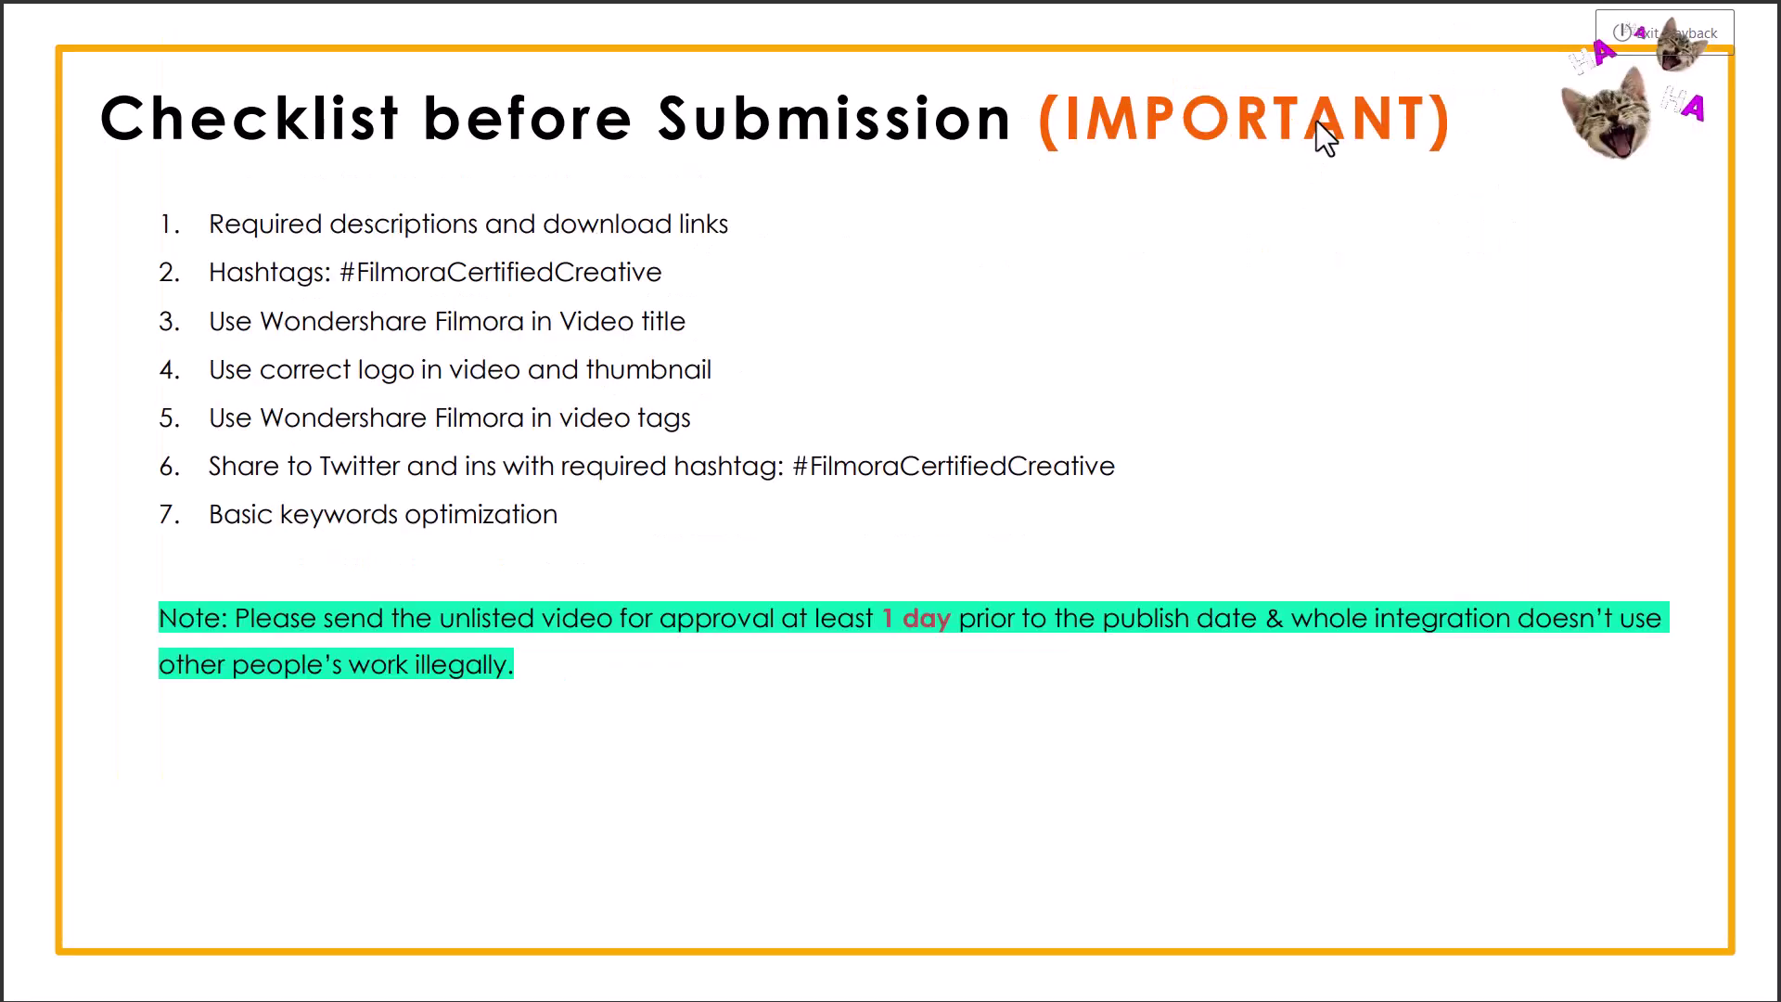
scroll(1649, 469, down, 1)
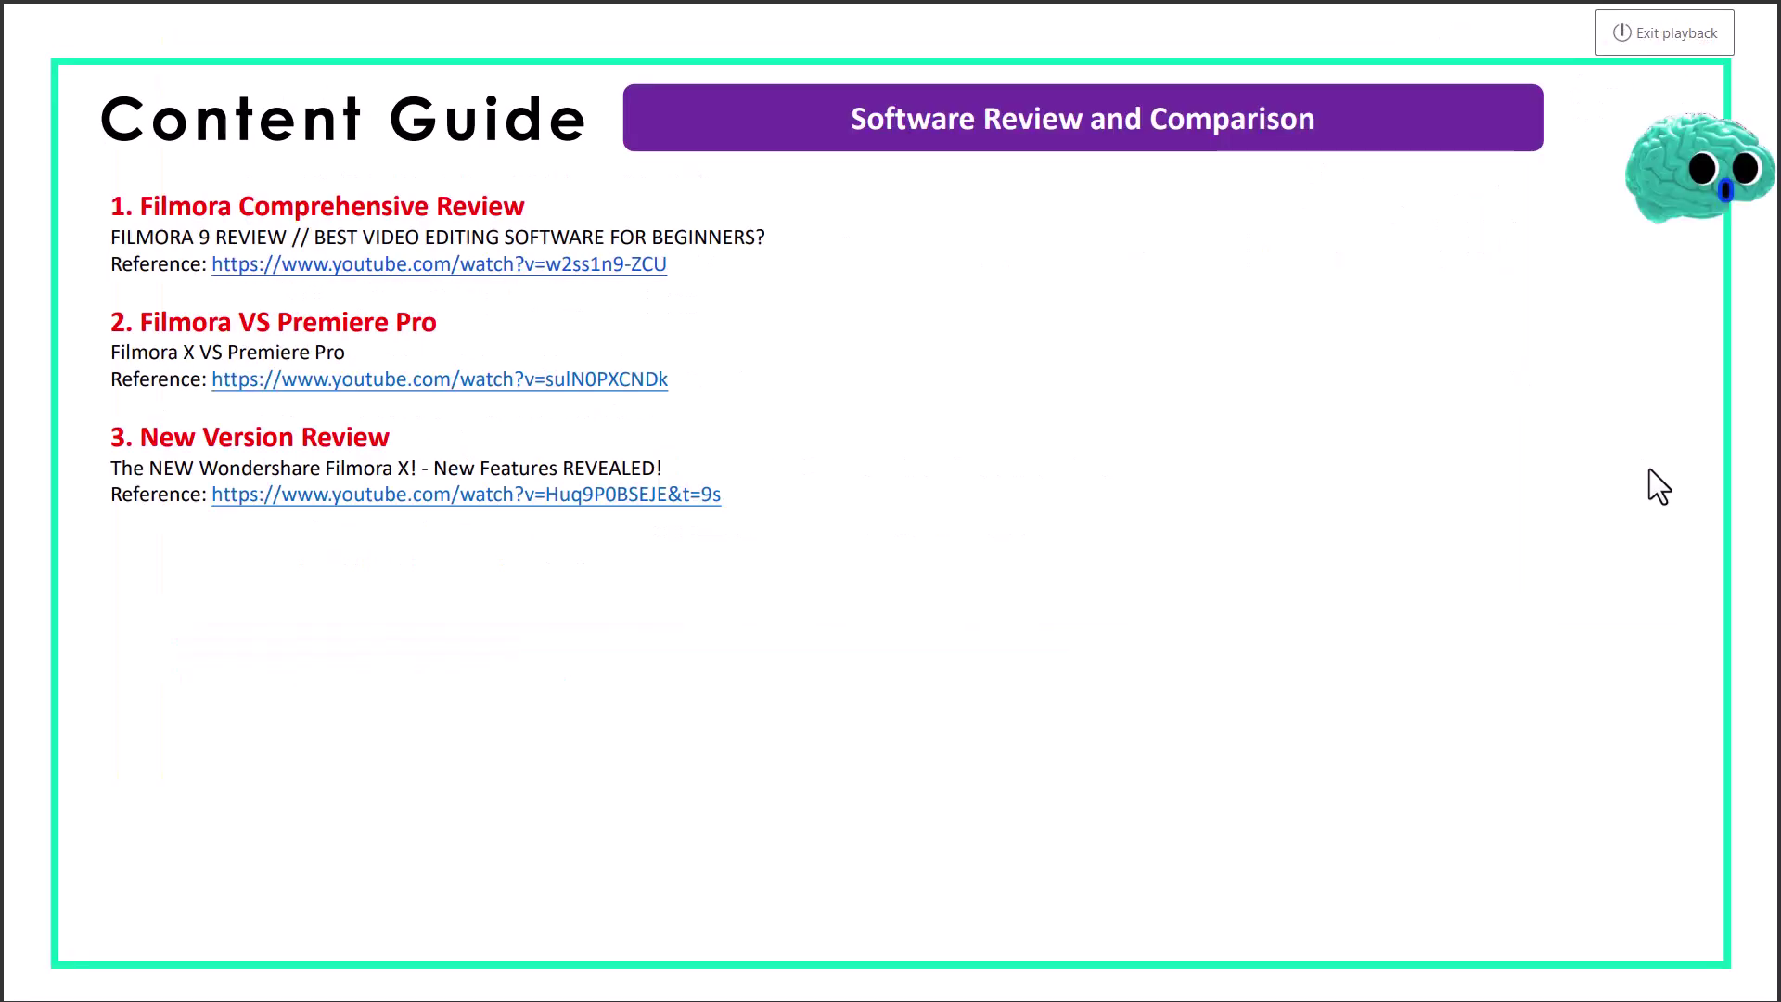
scroll(1649, 469, down, 1)
scroll(1649, 469, down, 1)
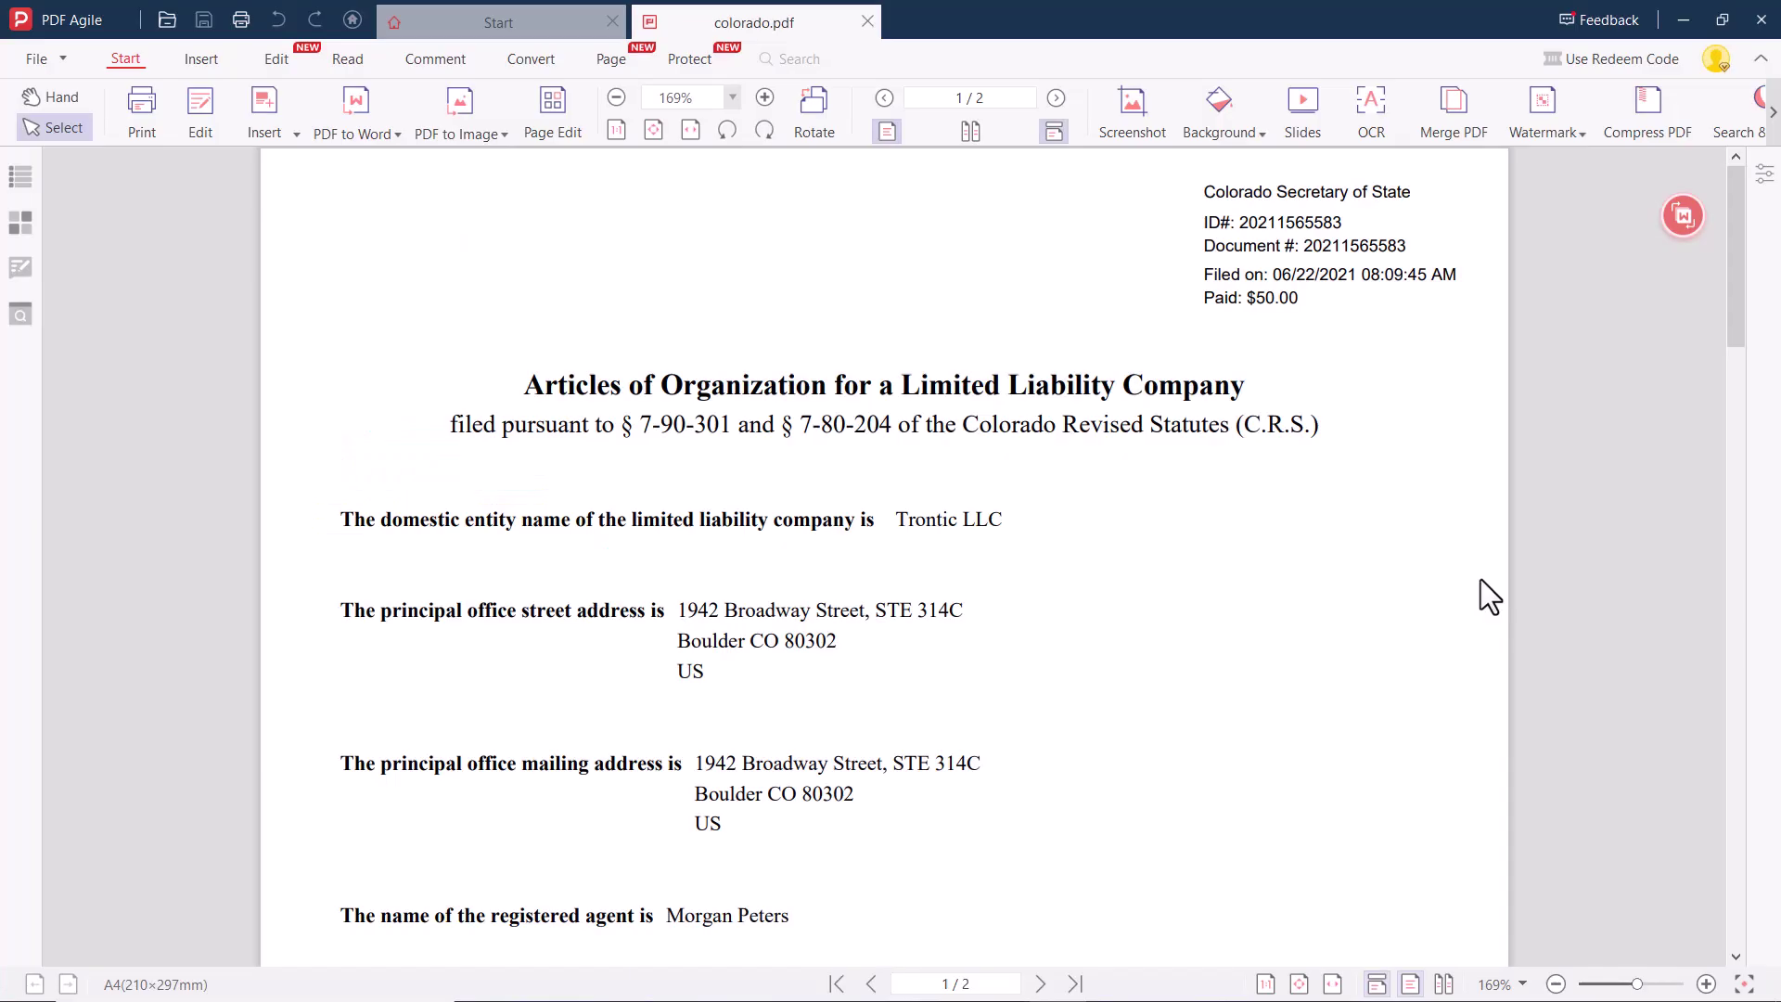
Edit the entity-name sentence, deleting the company name Trontic LLC.
click(203, 116)
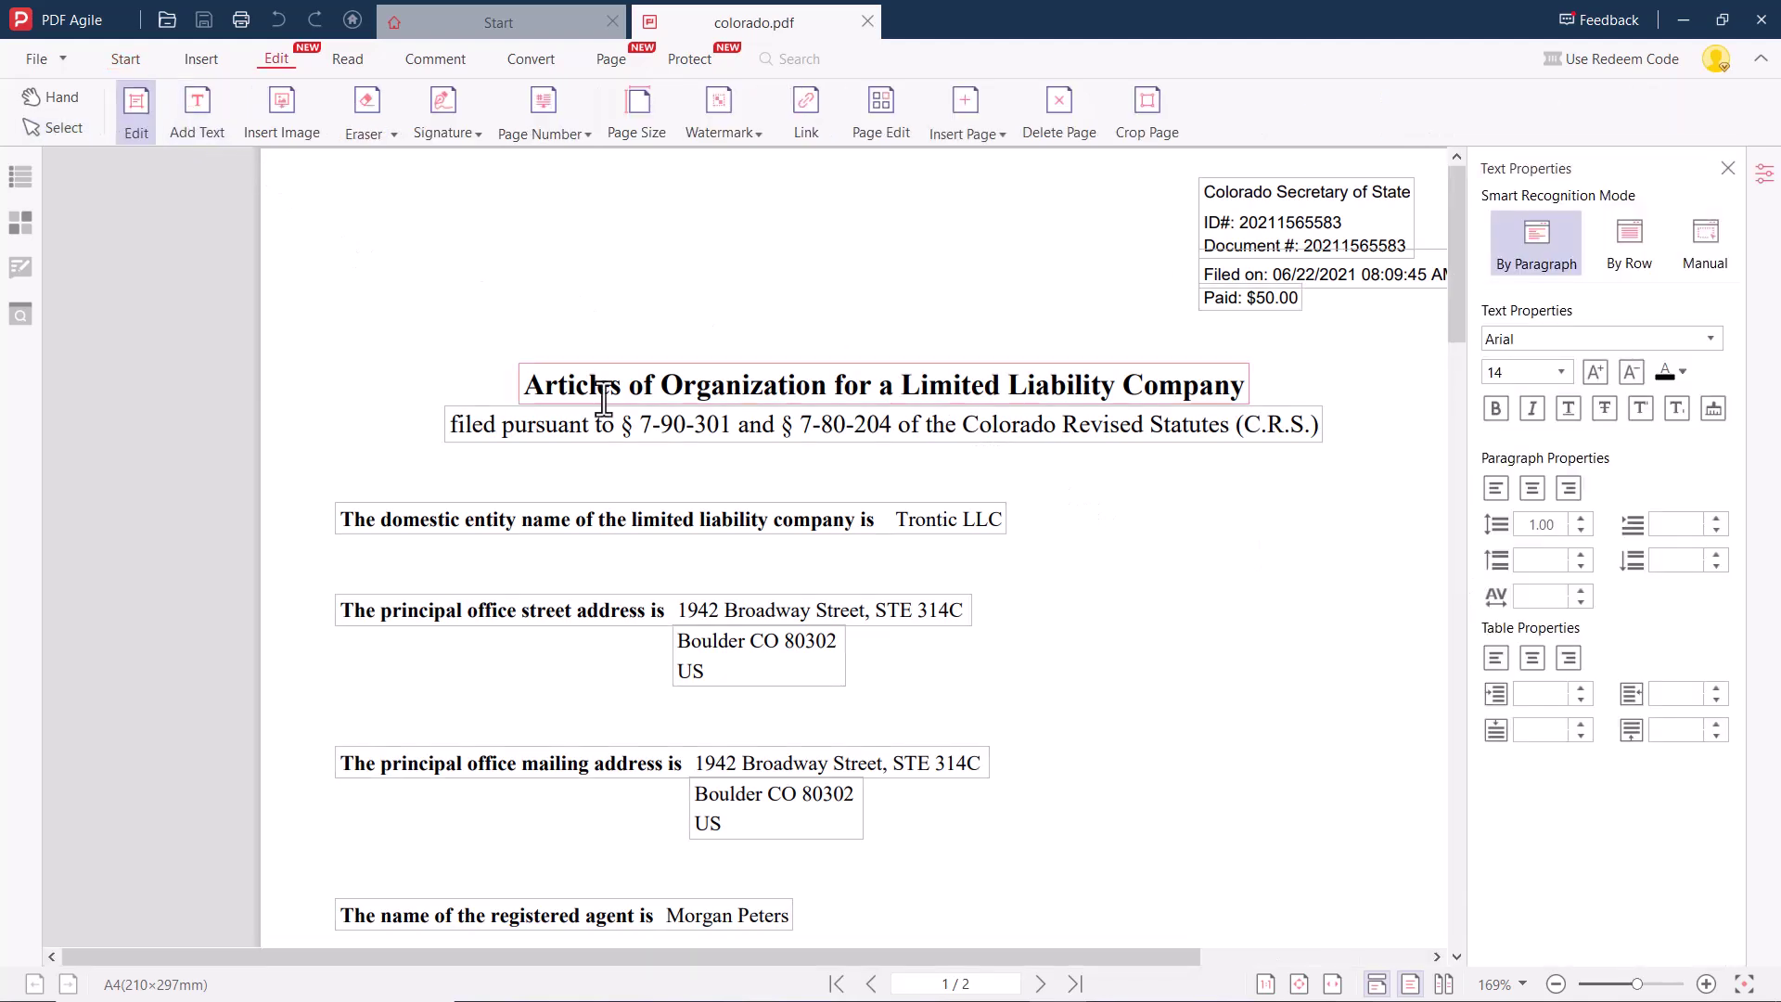
click(637, 518)
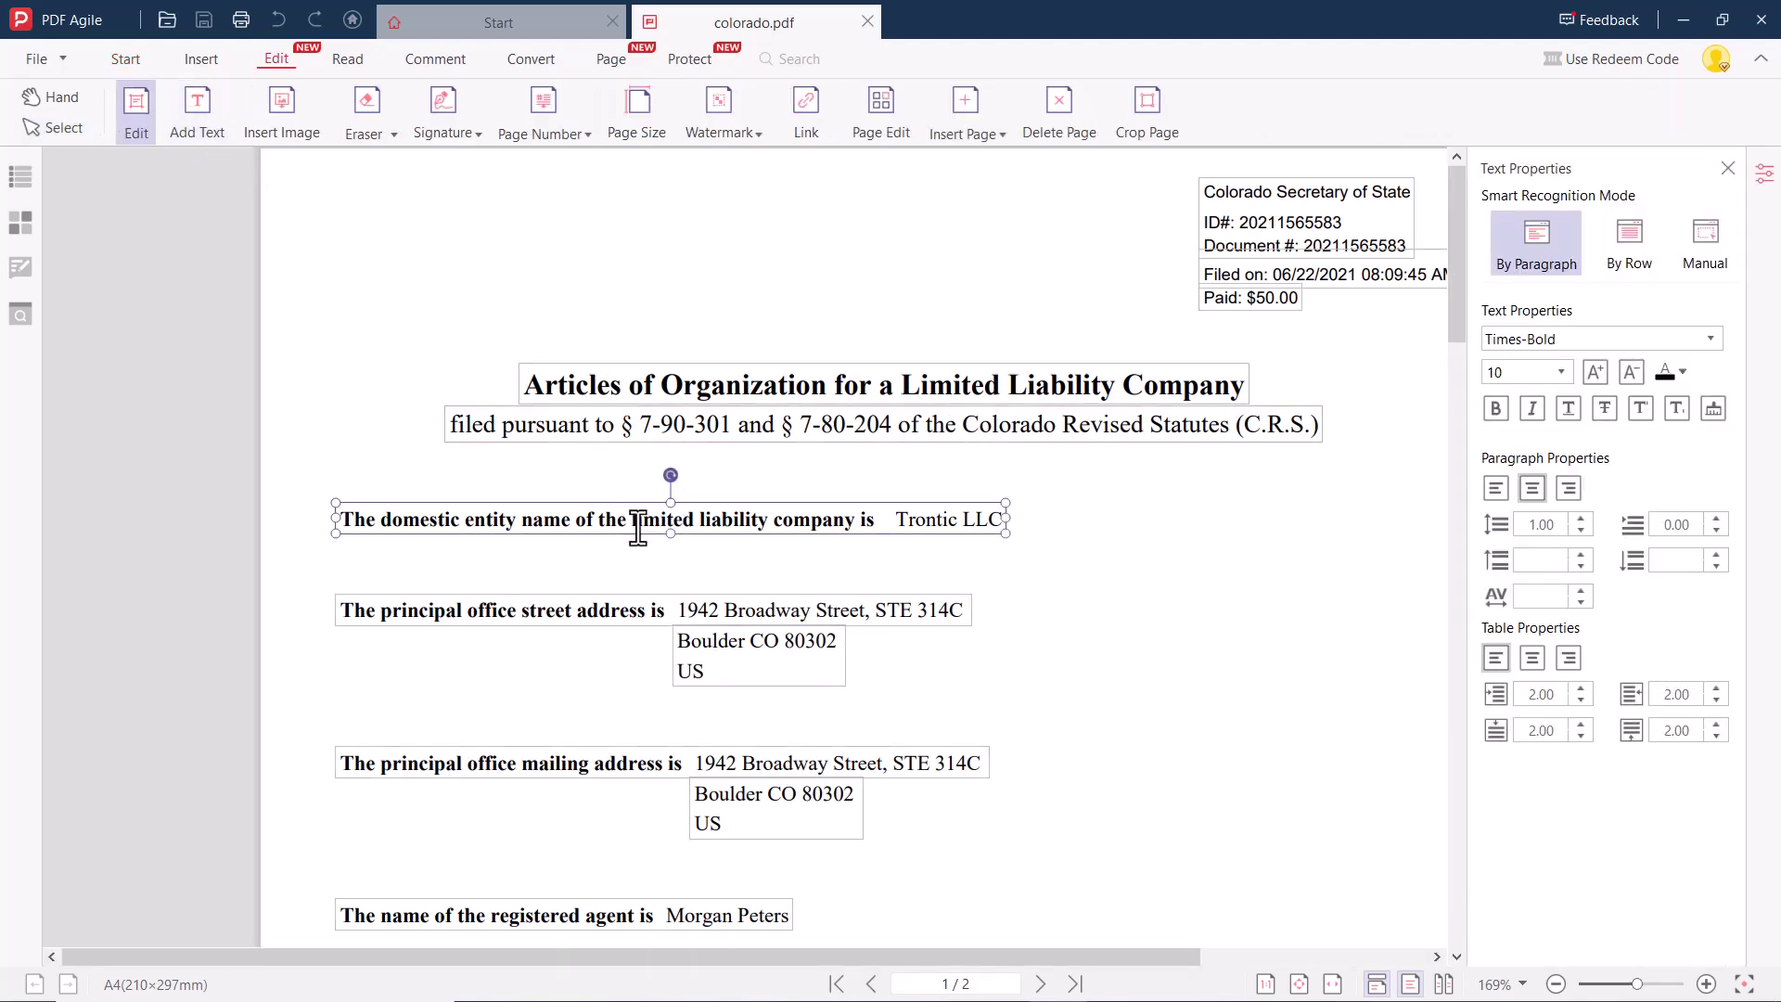
double_click(661, 519)
text(enter text)
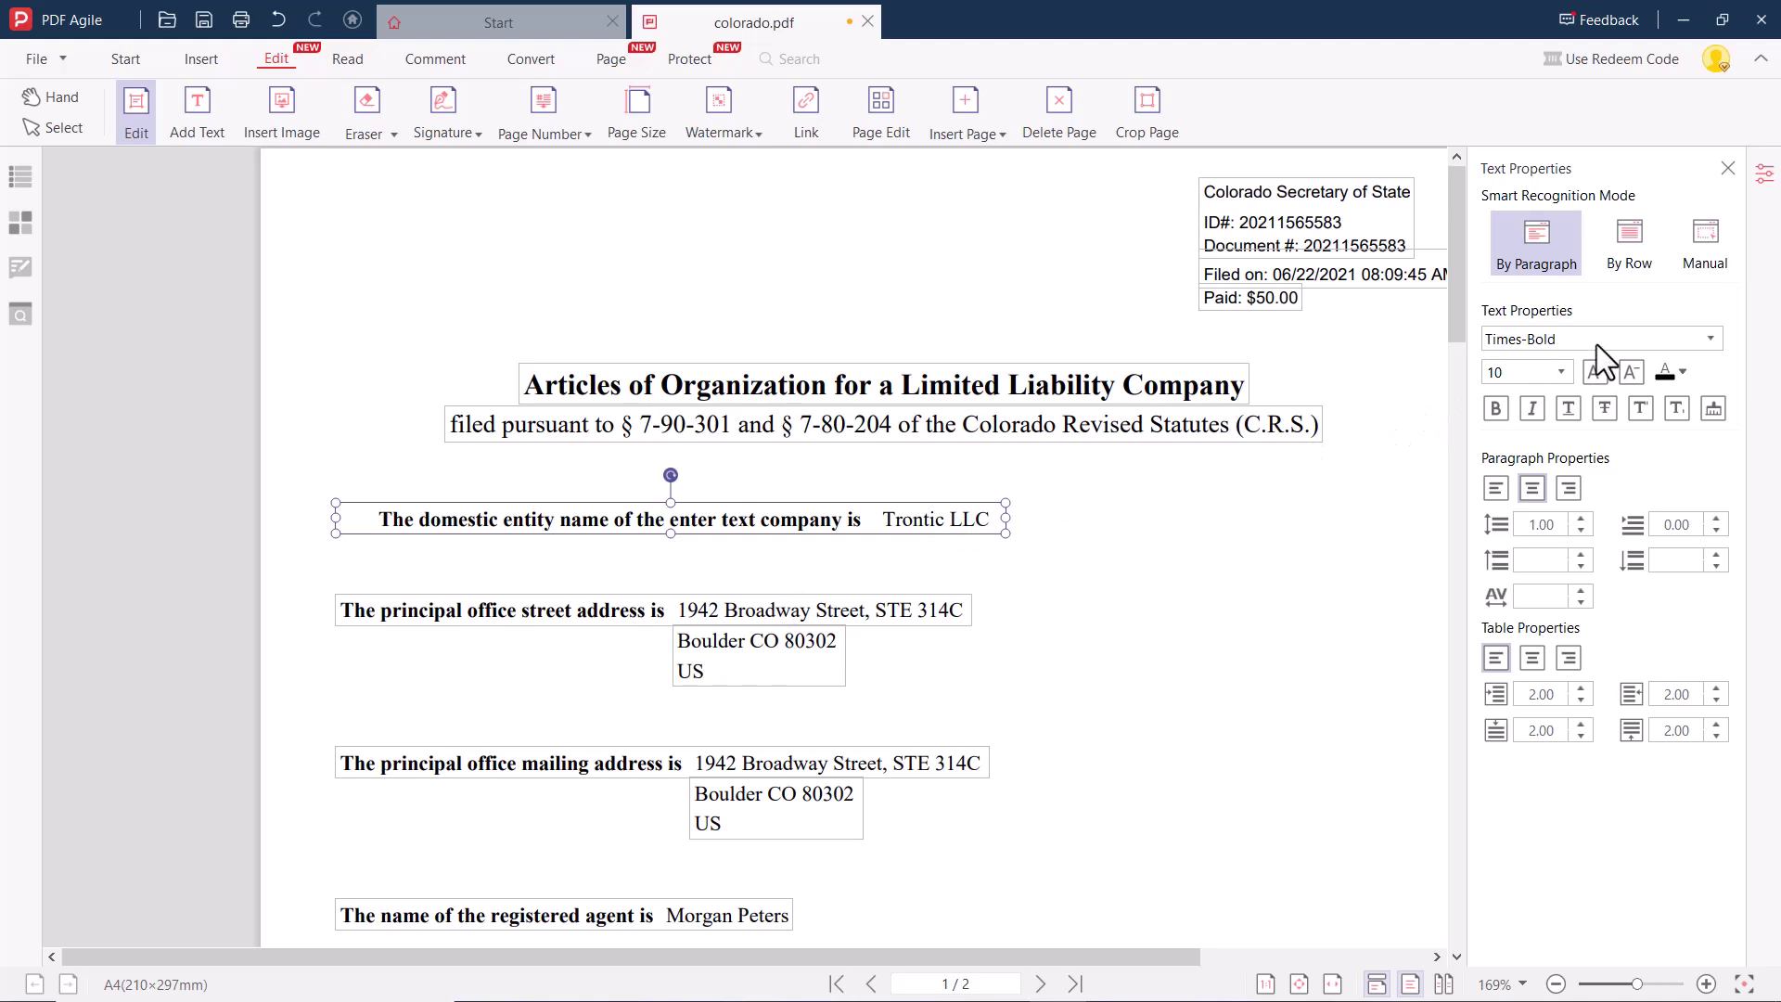
drag(886, 519, 990, 520)
key(Delete)
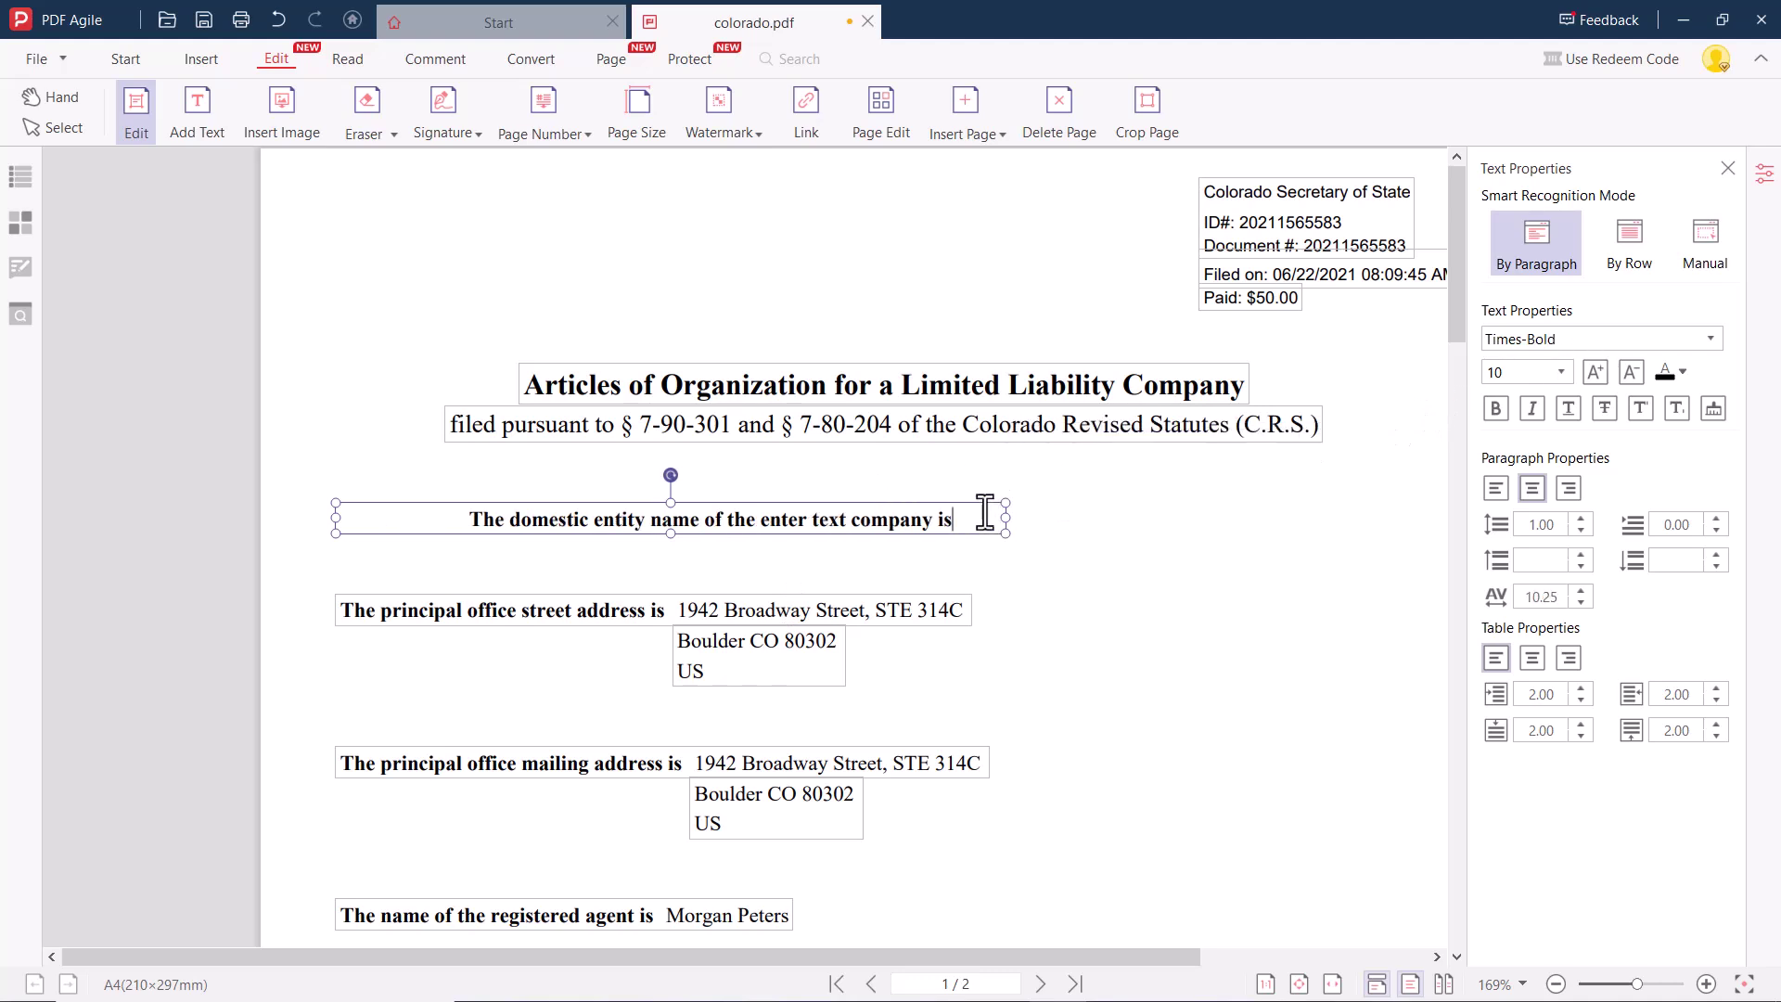
Make the document title red at font size 18.
click(818, 386)
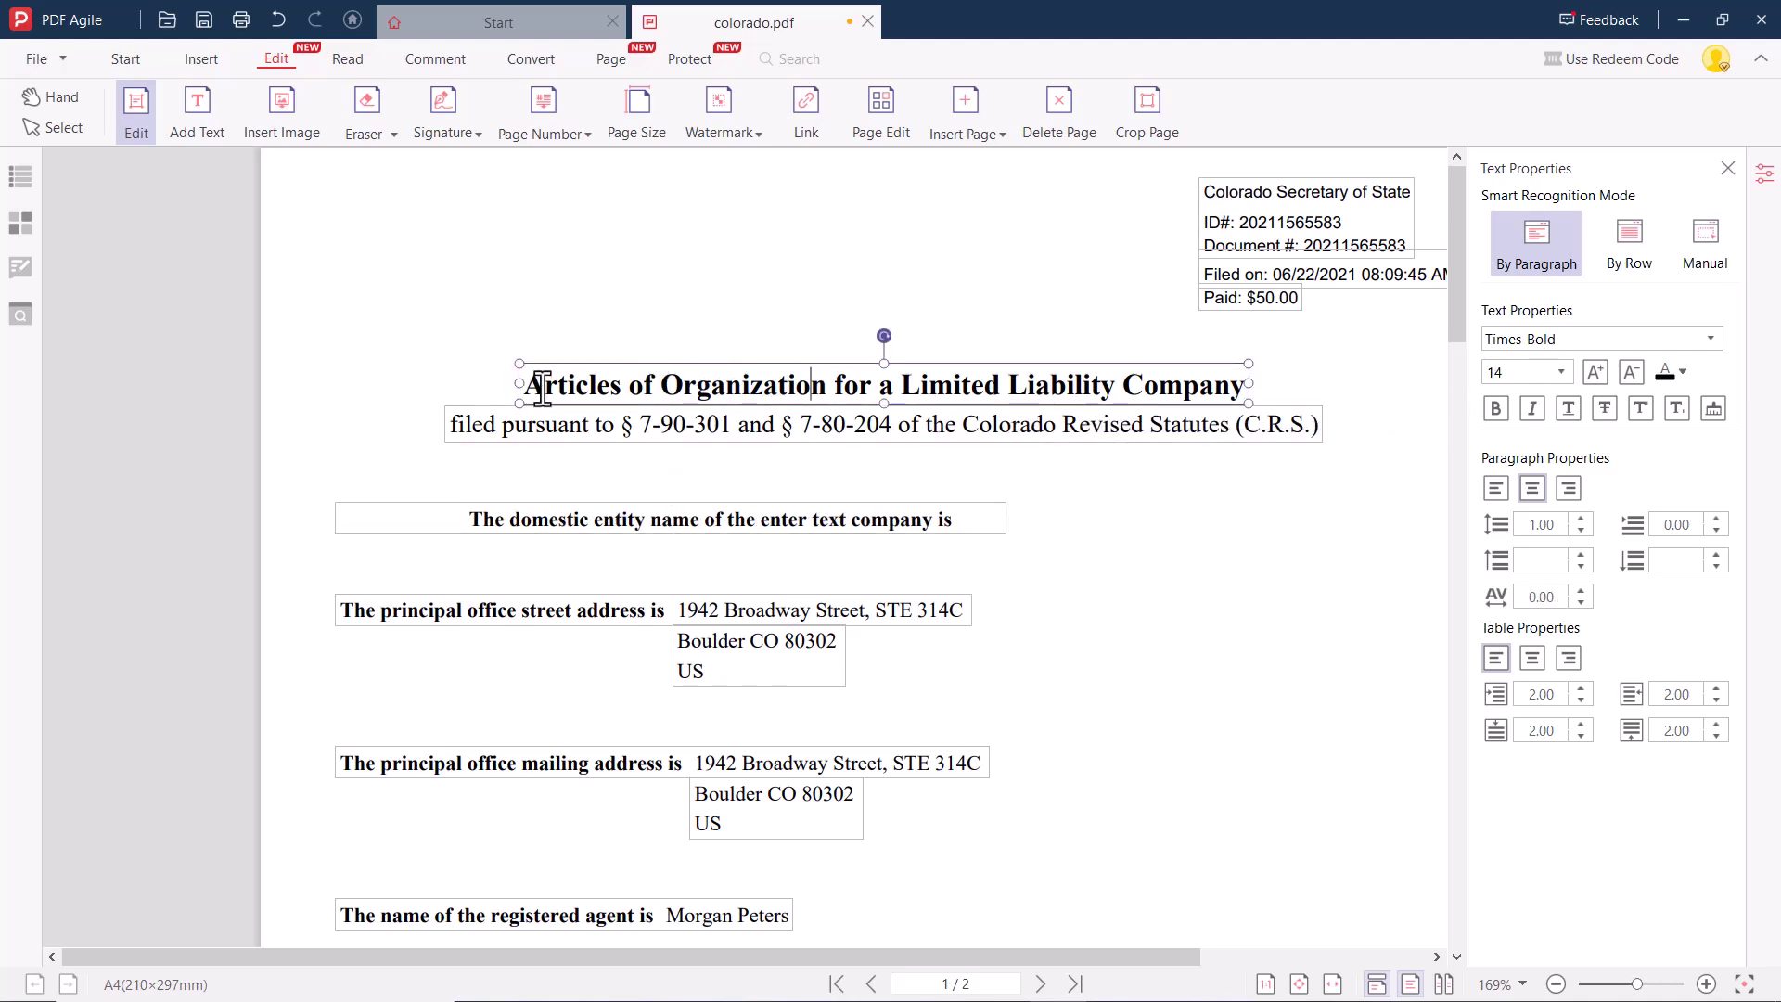
drag(526, 385, 1247, 385)
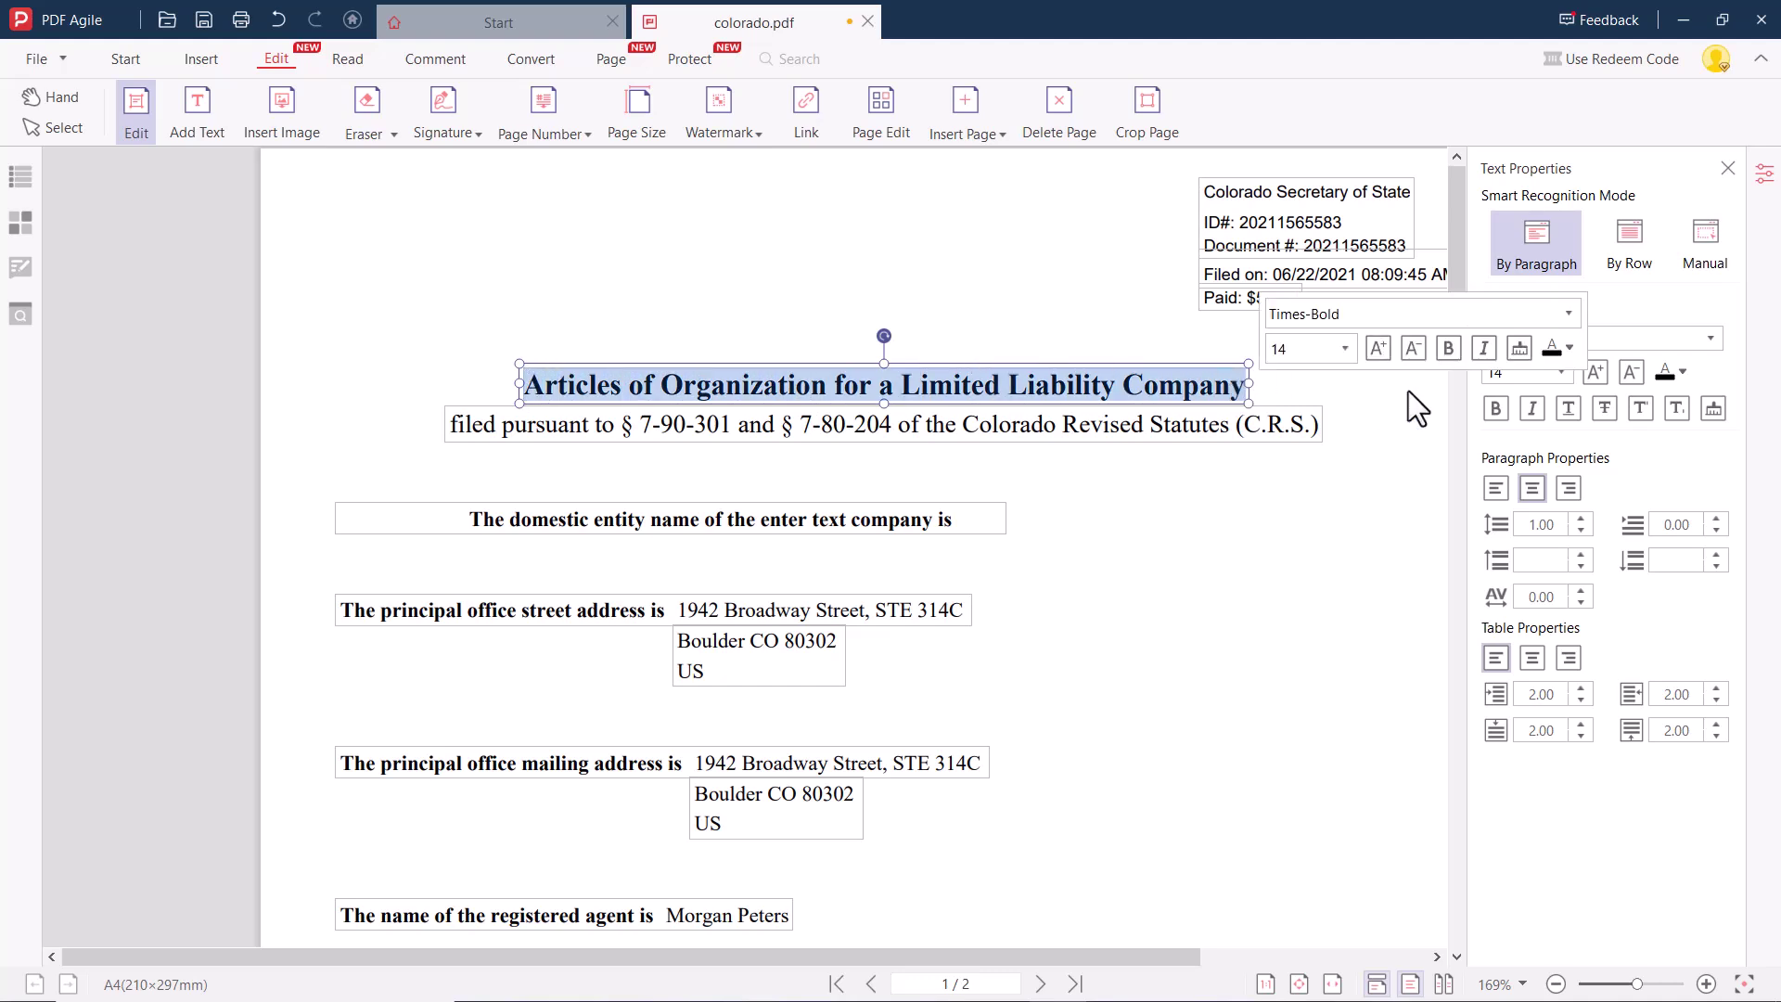
click(1678, 370)
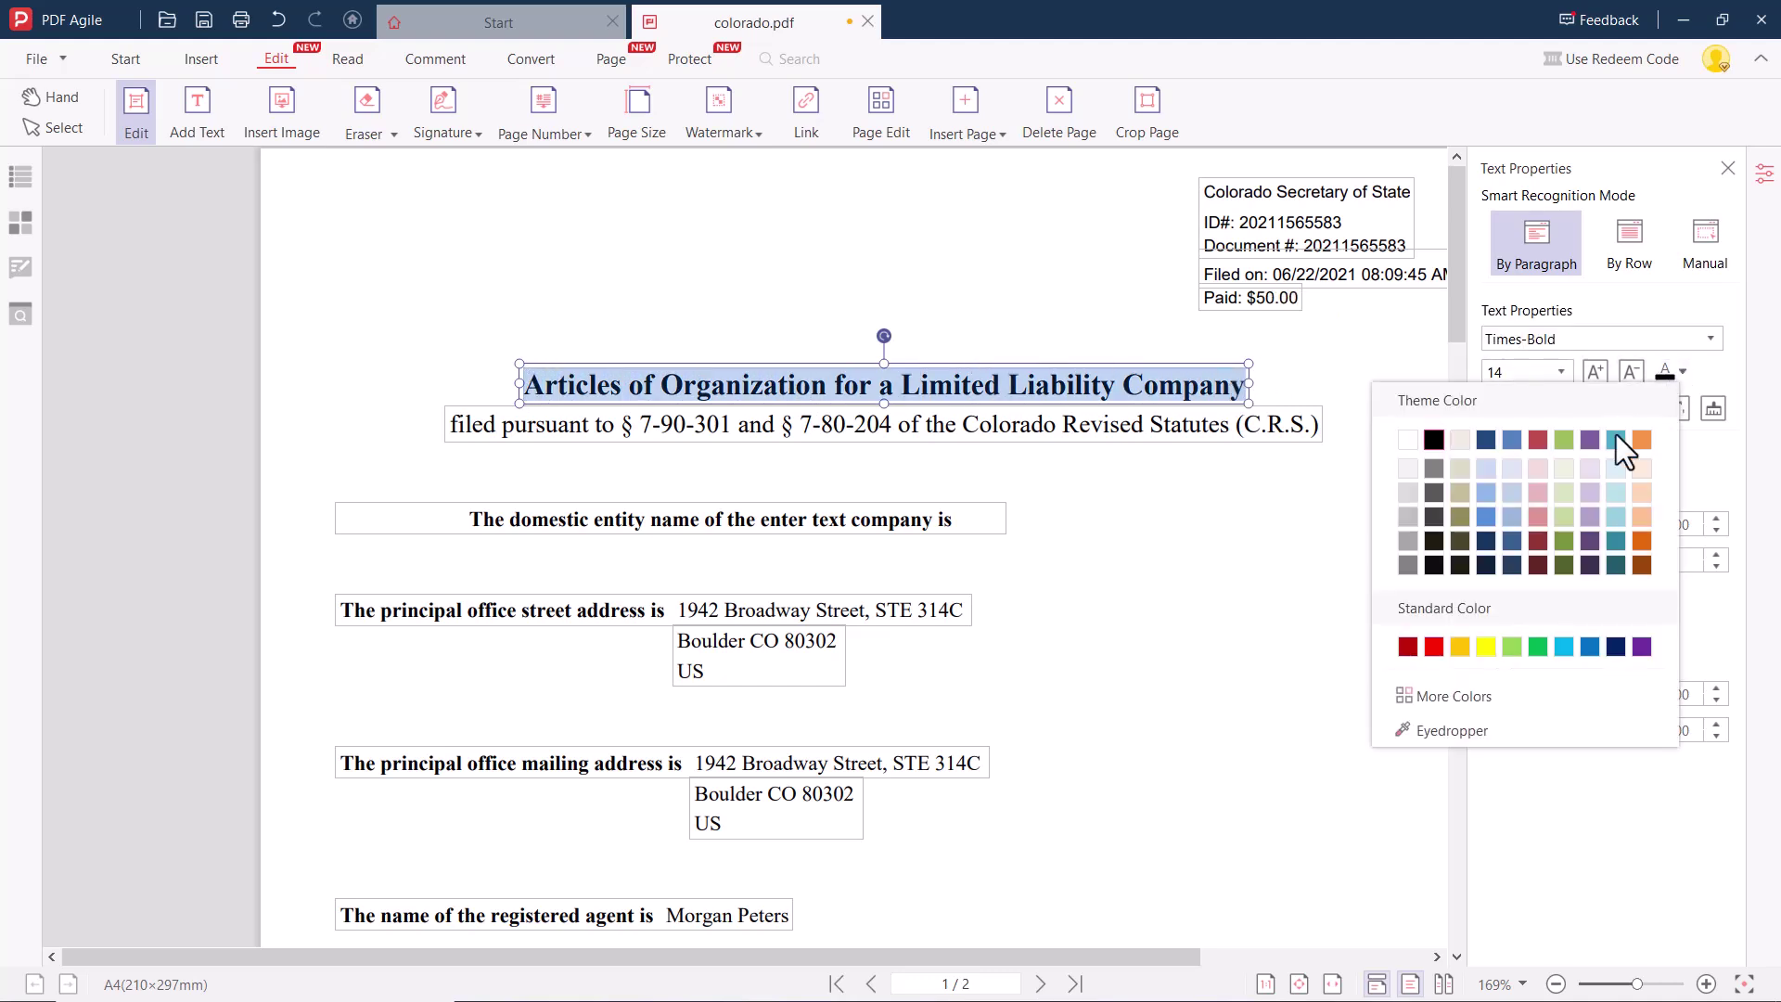
click(1433, 647)
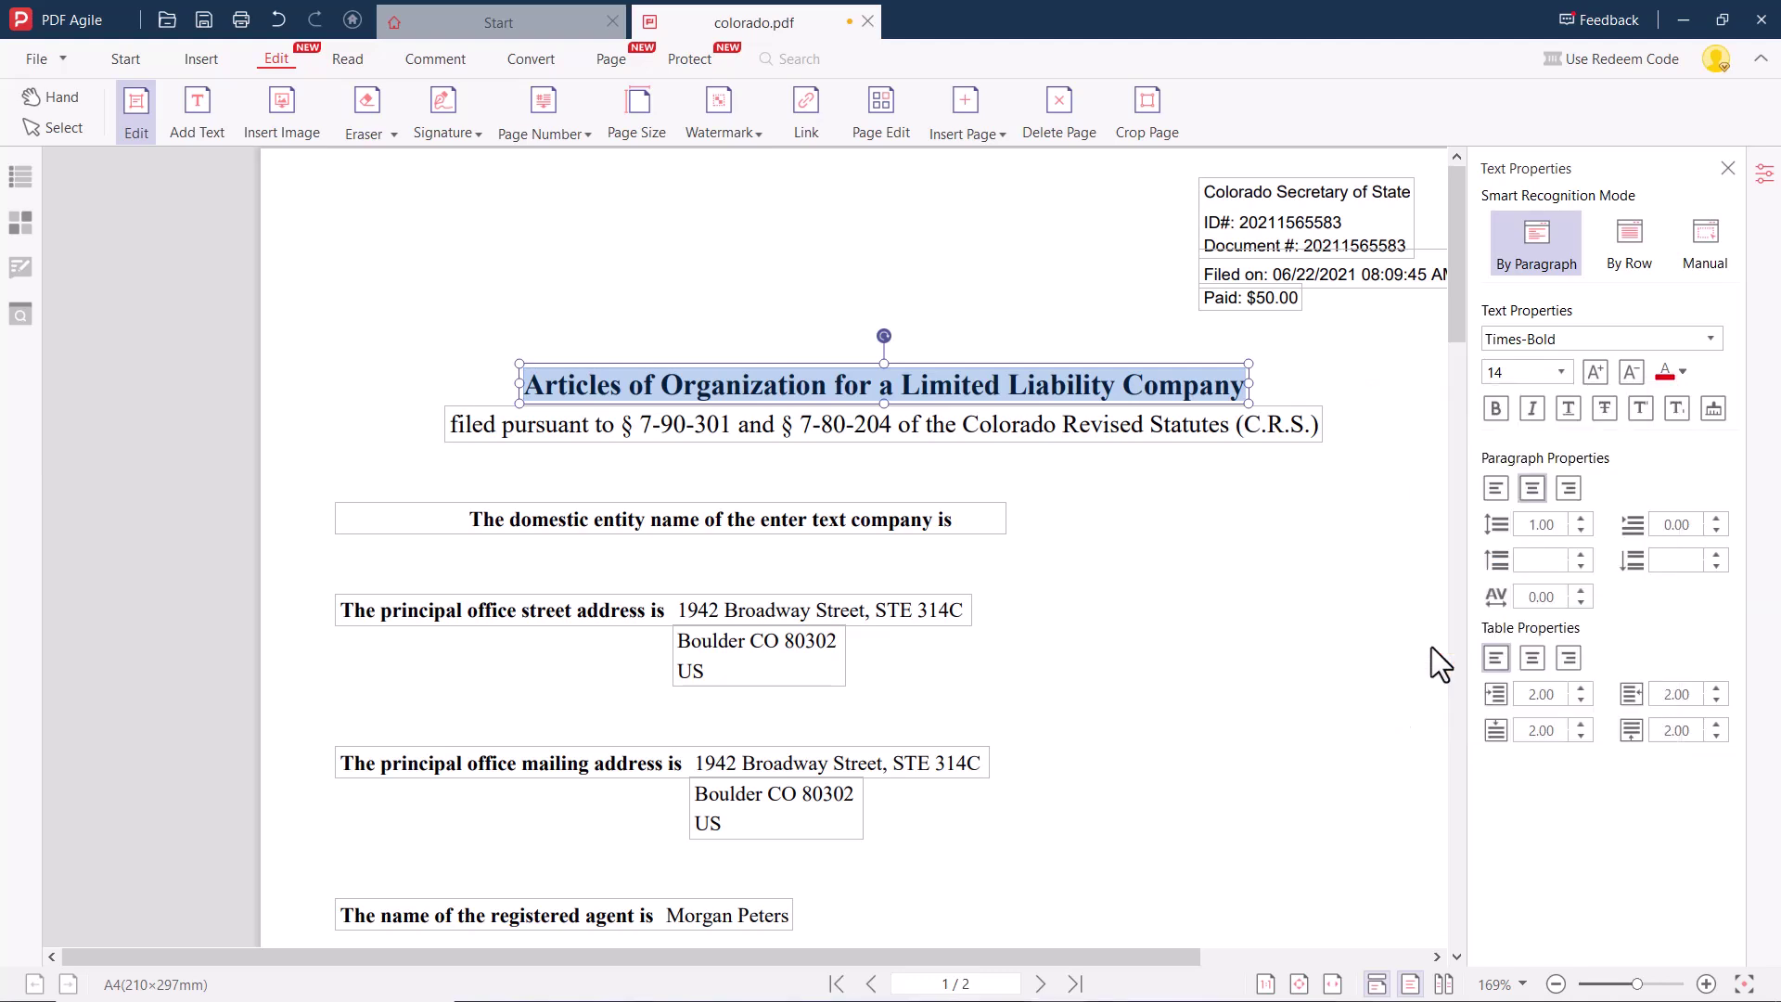
click(1561, 373)
click(1517, 527)
click(1026, 465)
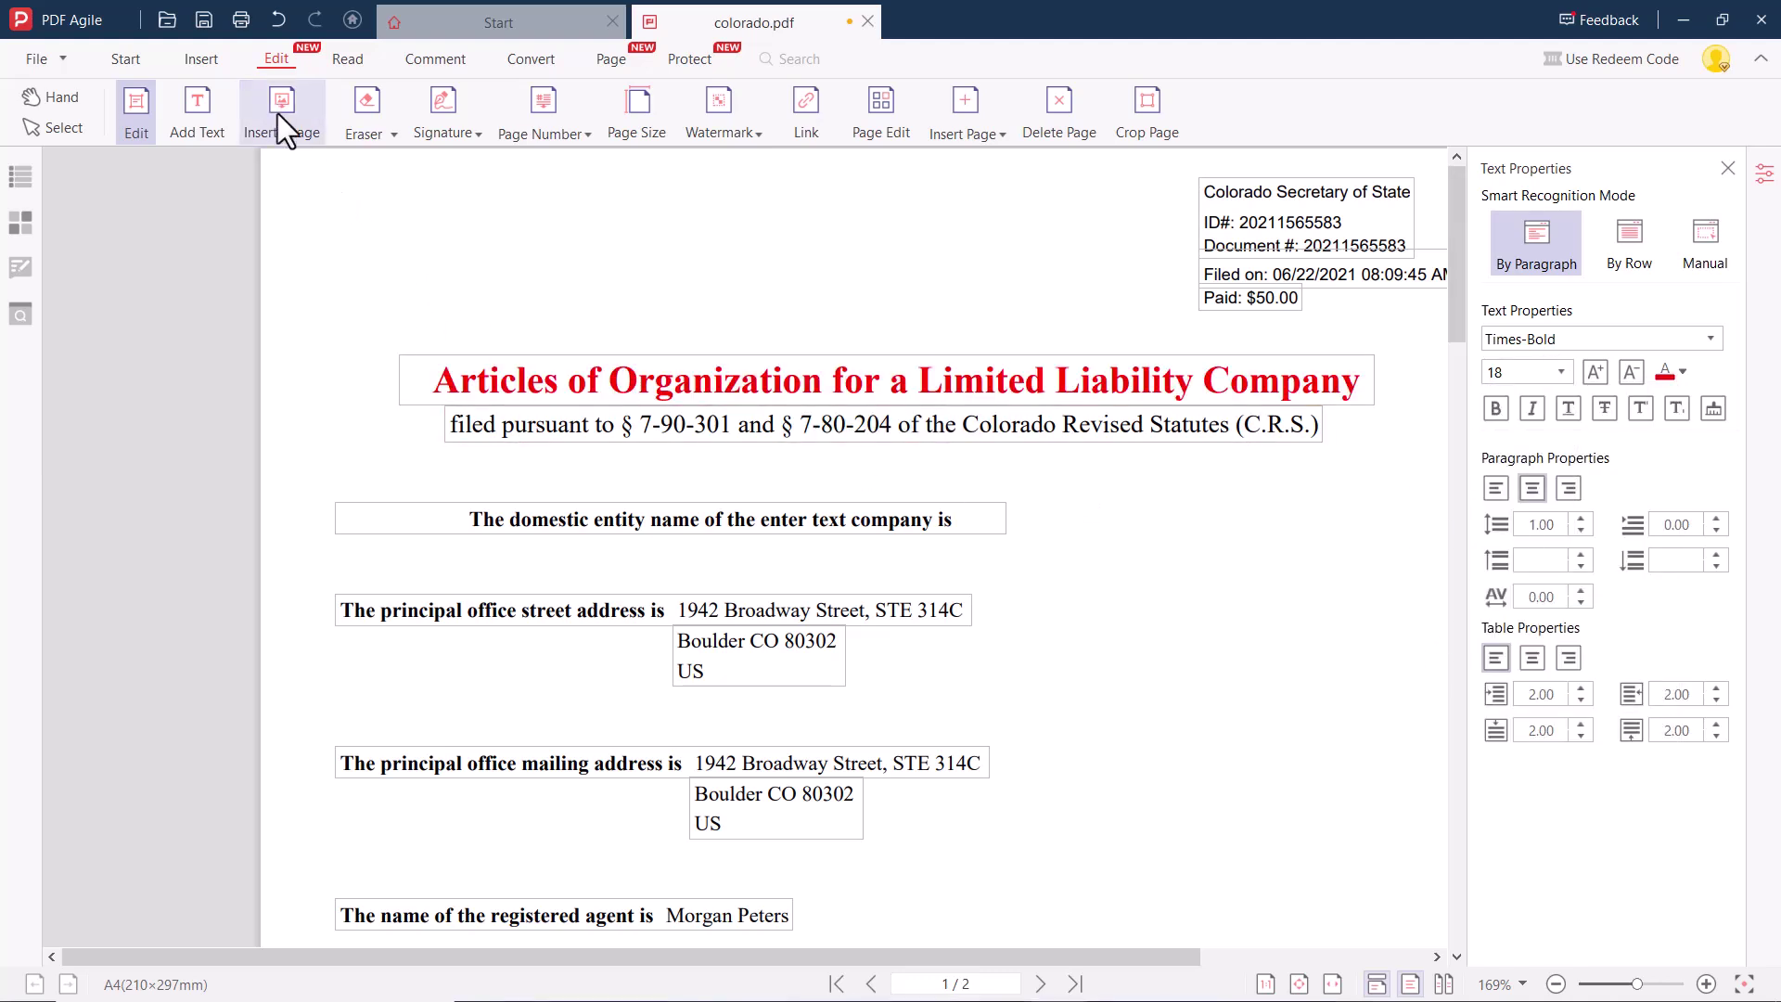
Insert the melon logo, shrink it and place it right of the entity-name line.
click(315, 157)
click(474, 361)
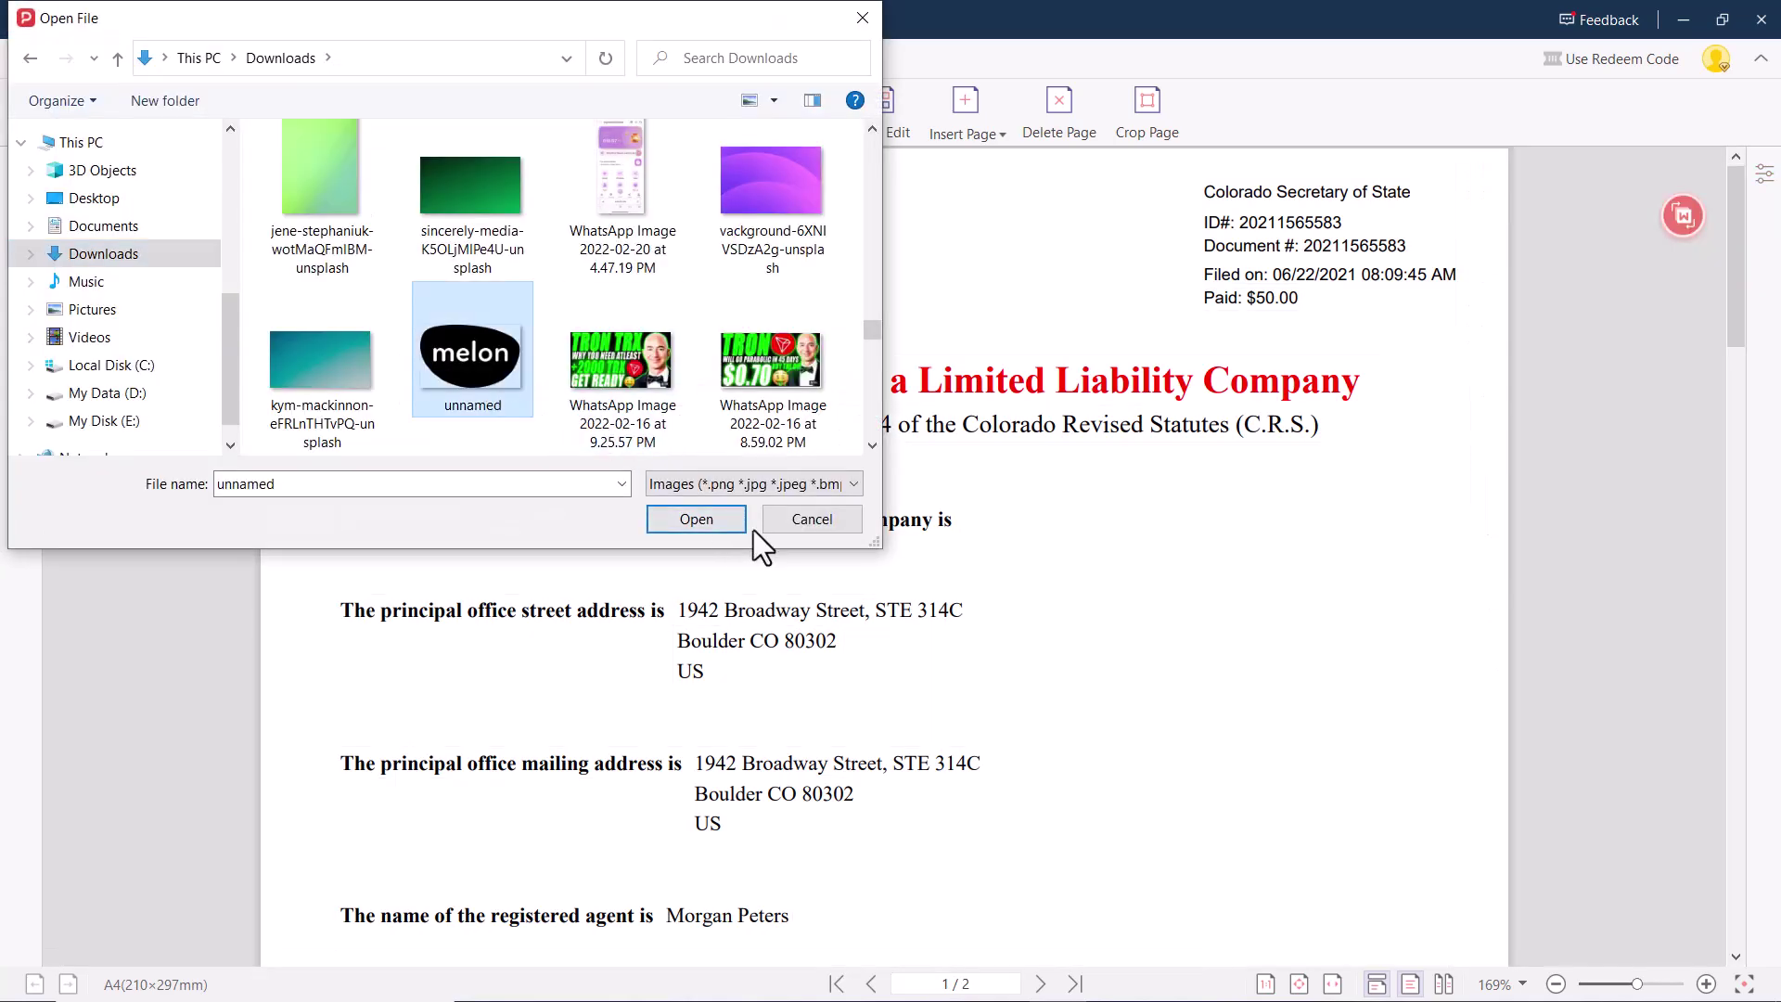
click(696, 519)
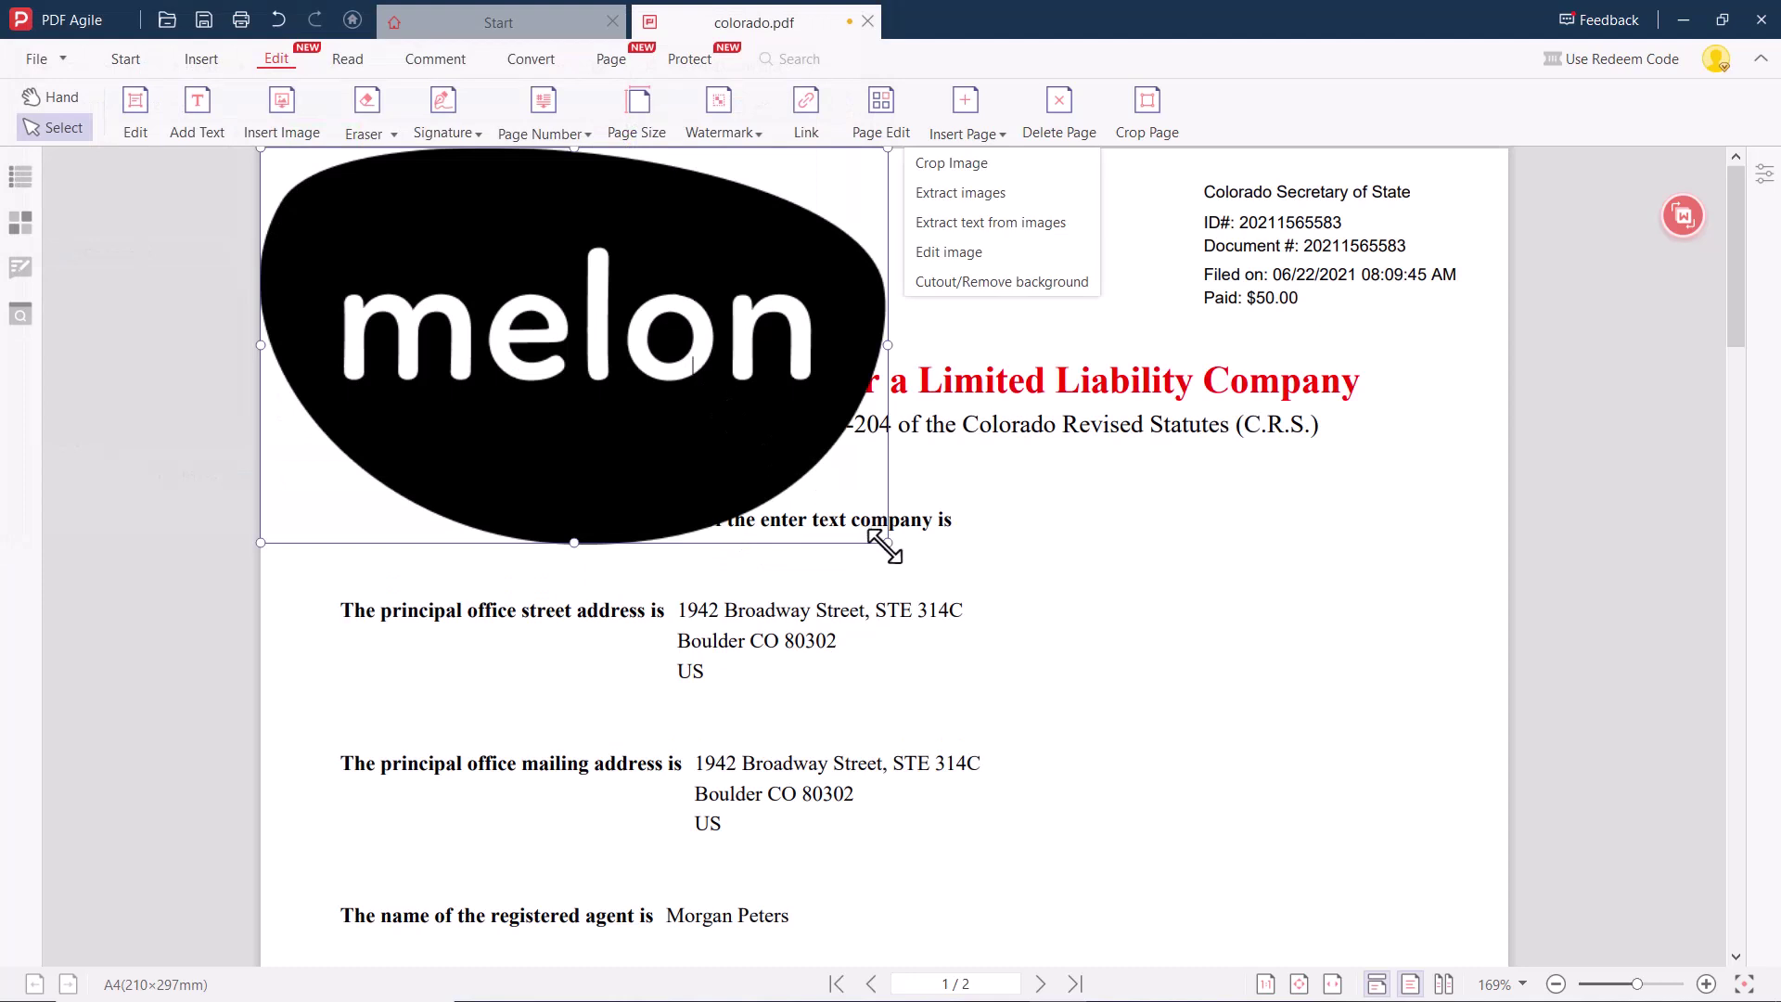
drag(886, 543, 579, 345)
drag(463, 283, 1274, 638)
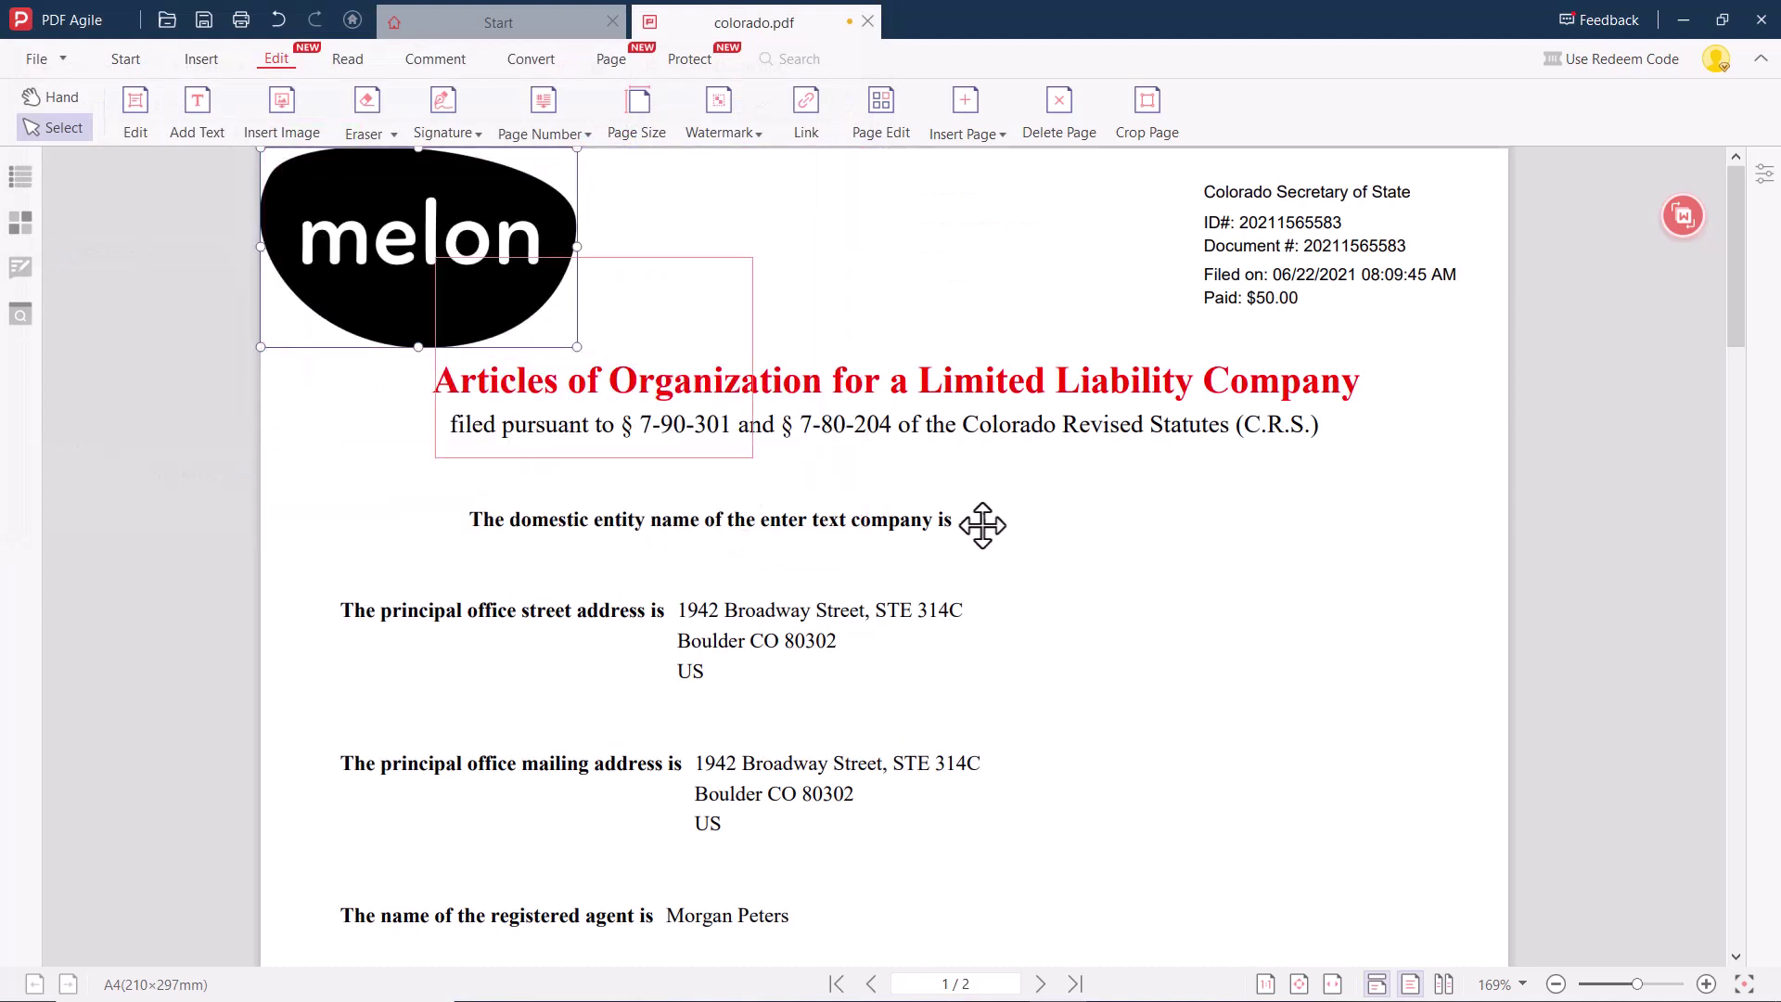
click(1447, 474)
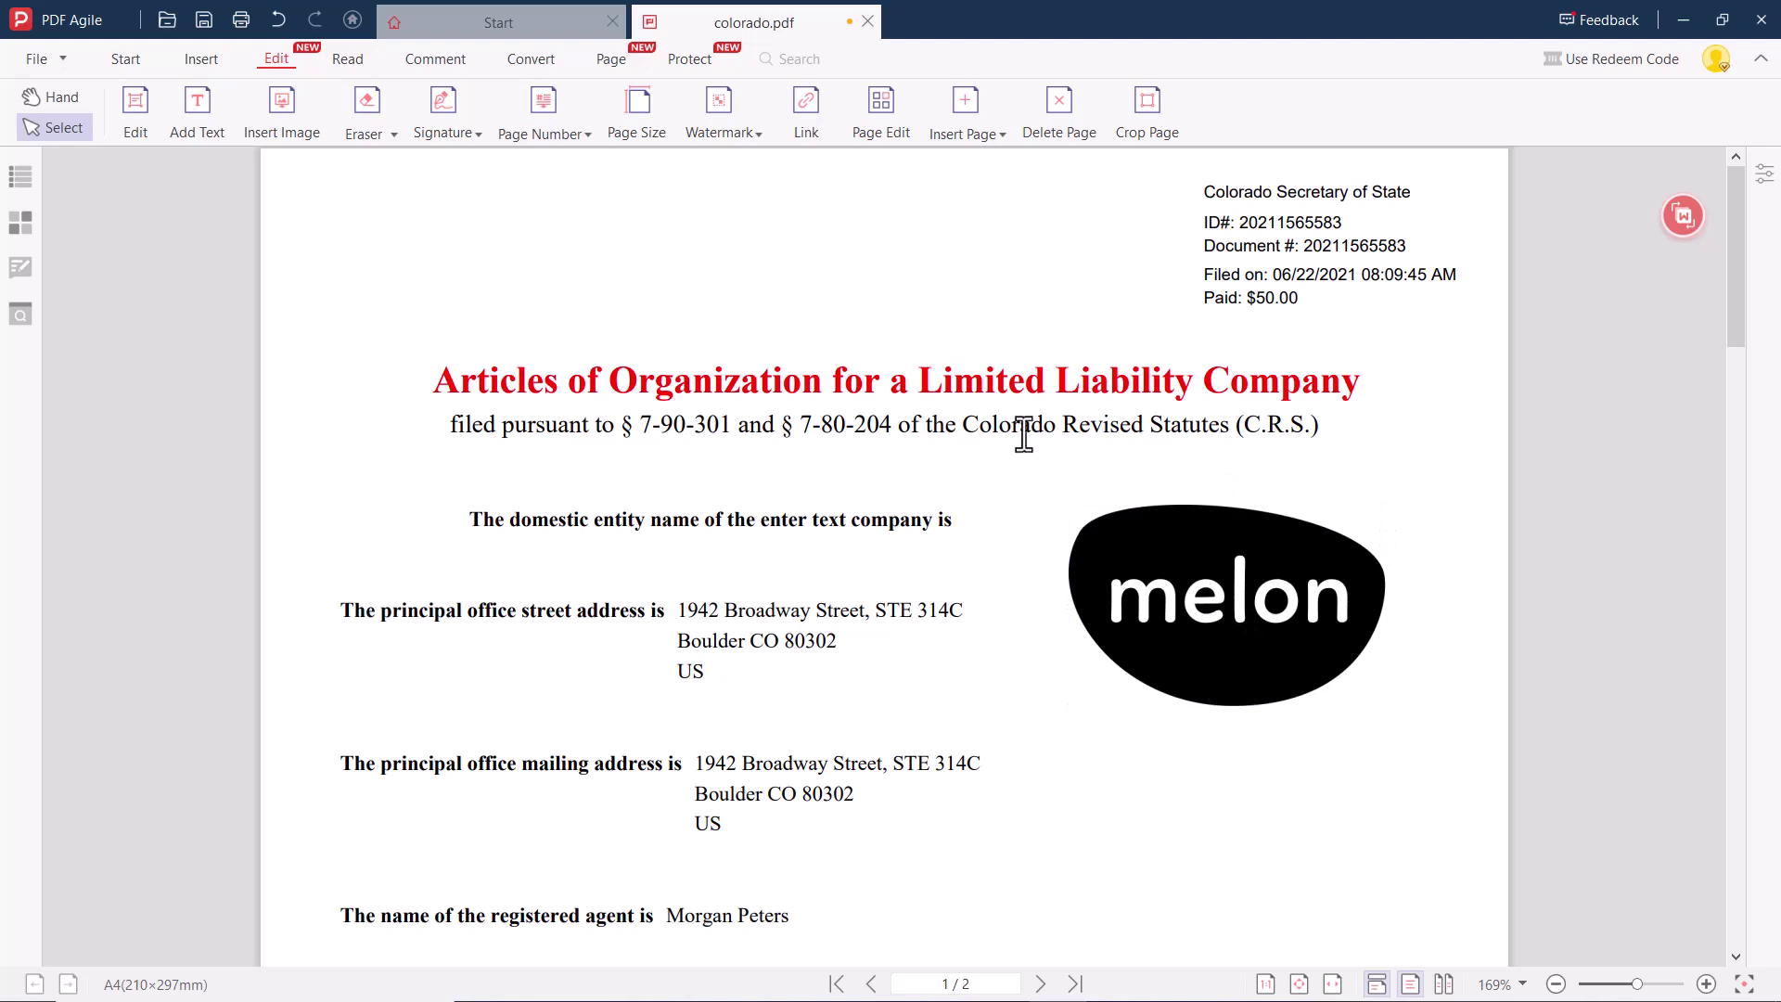
Open the PDF to Word converter and browse its Word to PDF, merge, encrypt and extract options.
click(530, 58)
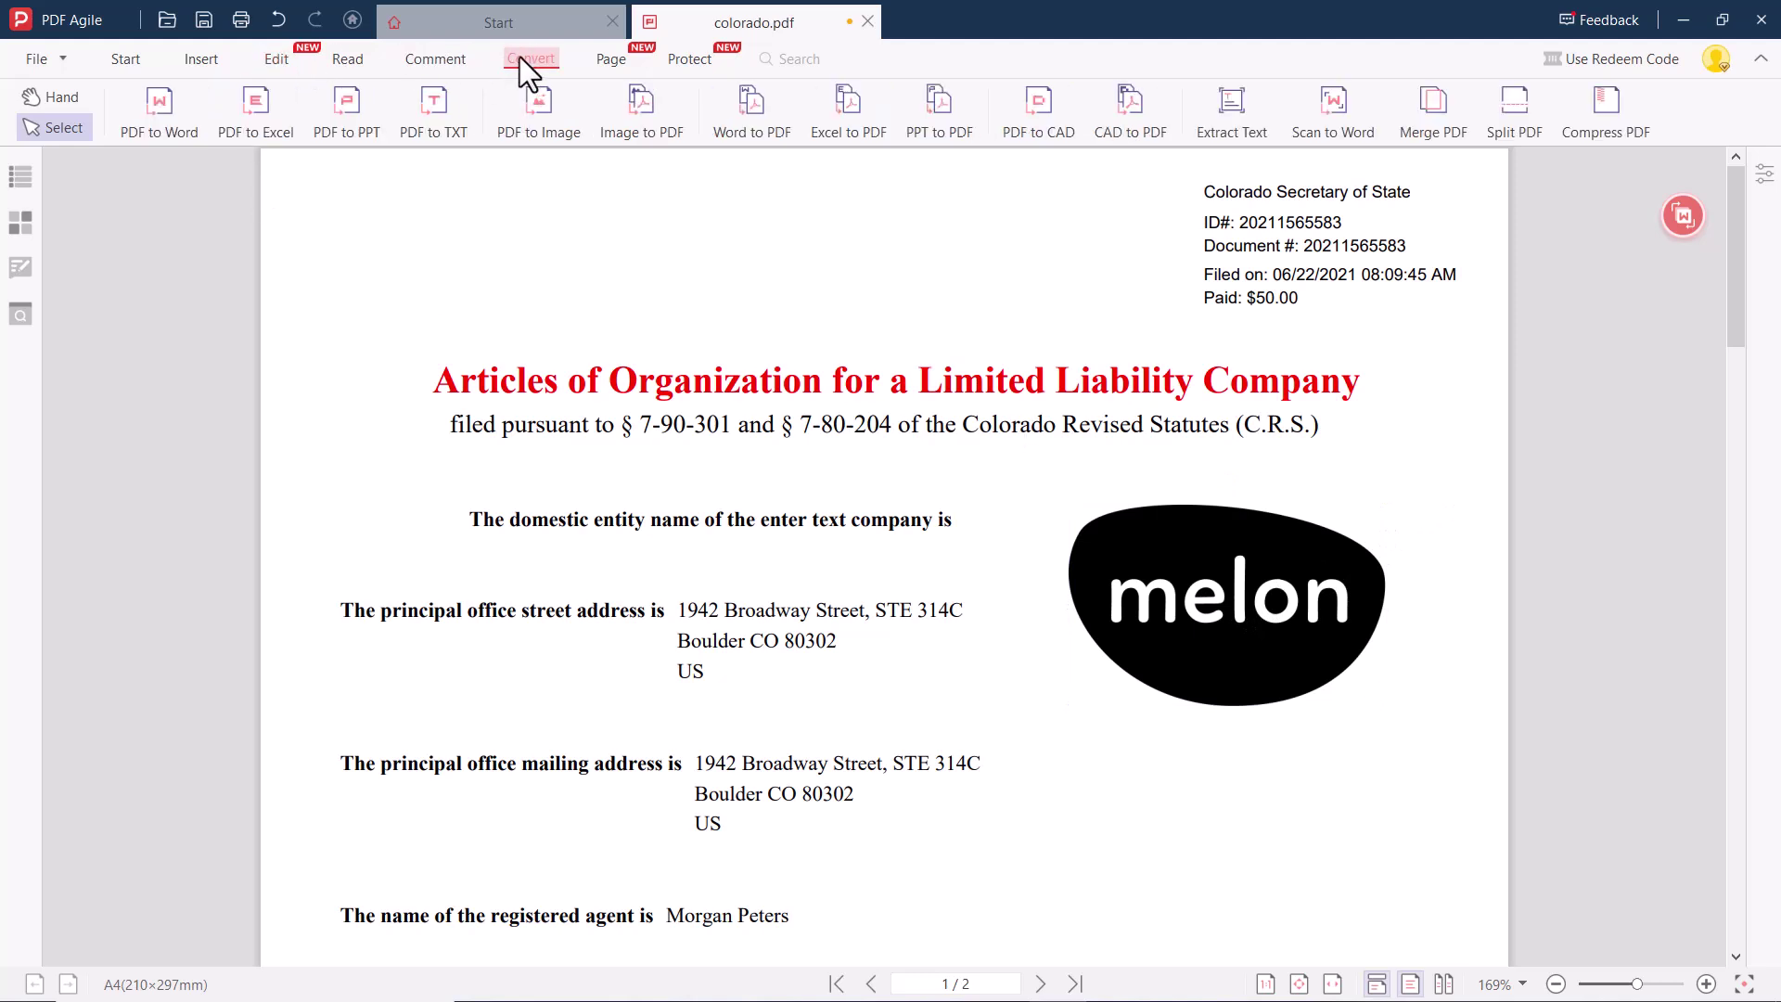
click(159, 111)
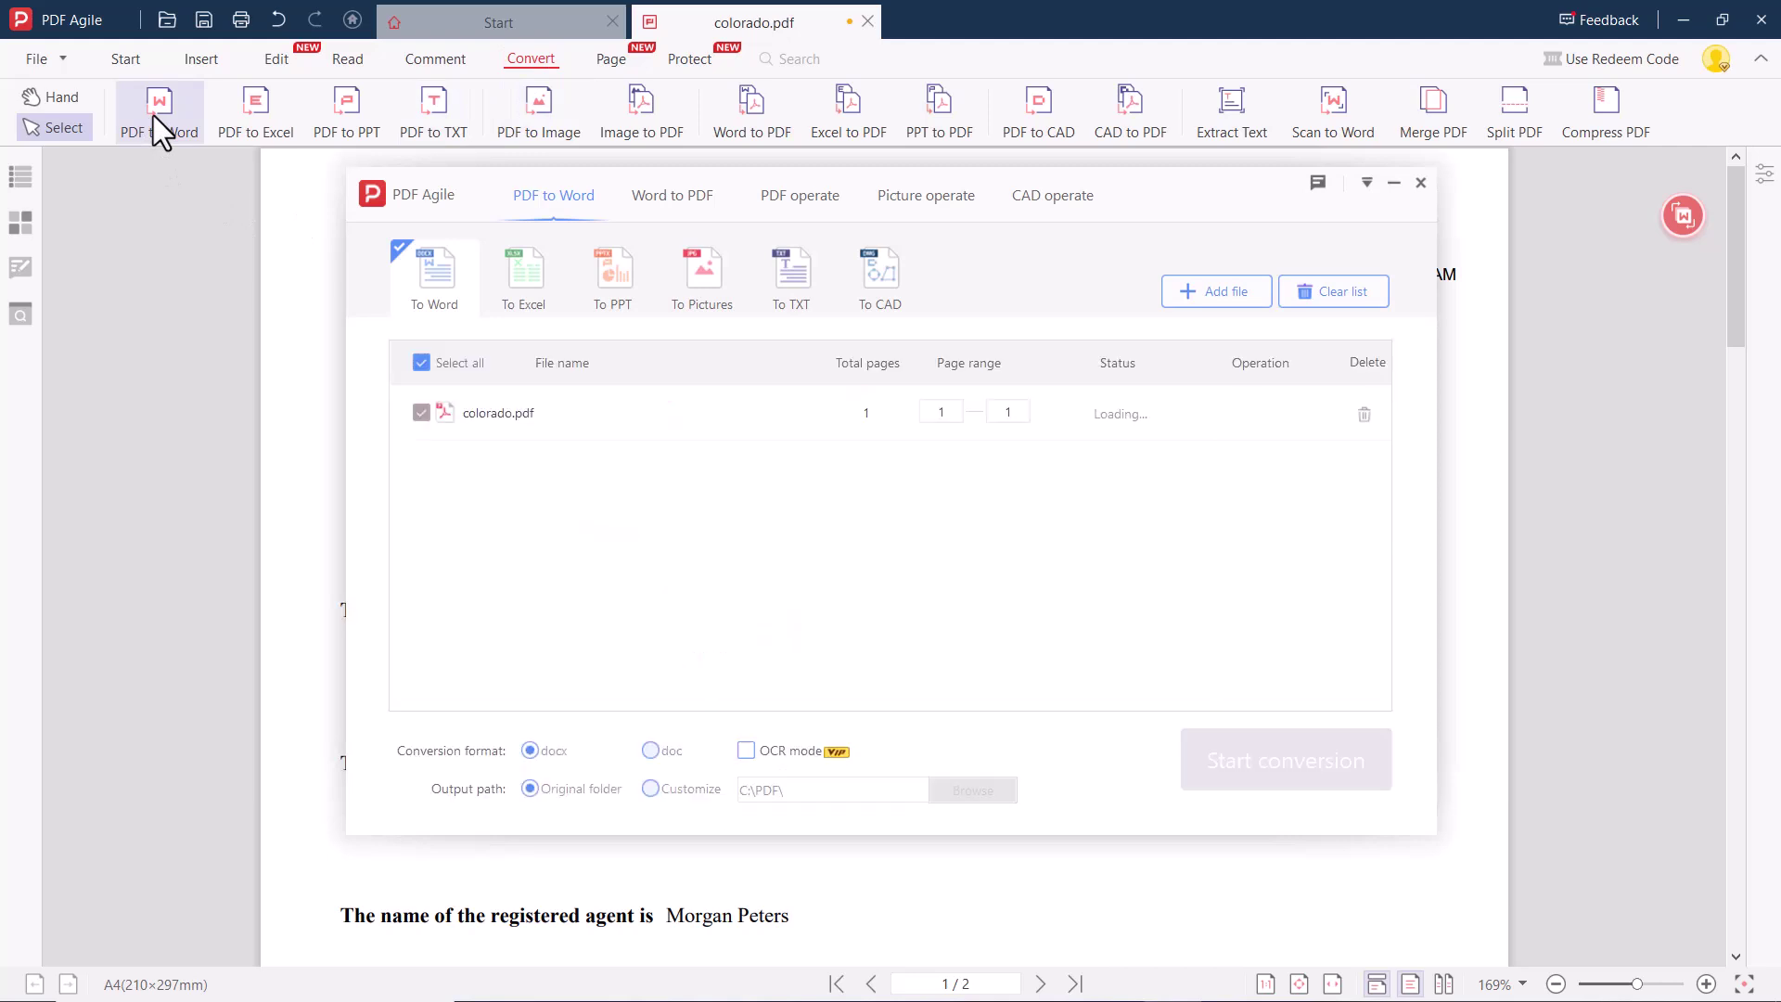
click(672, 194)
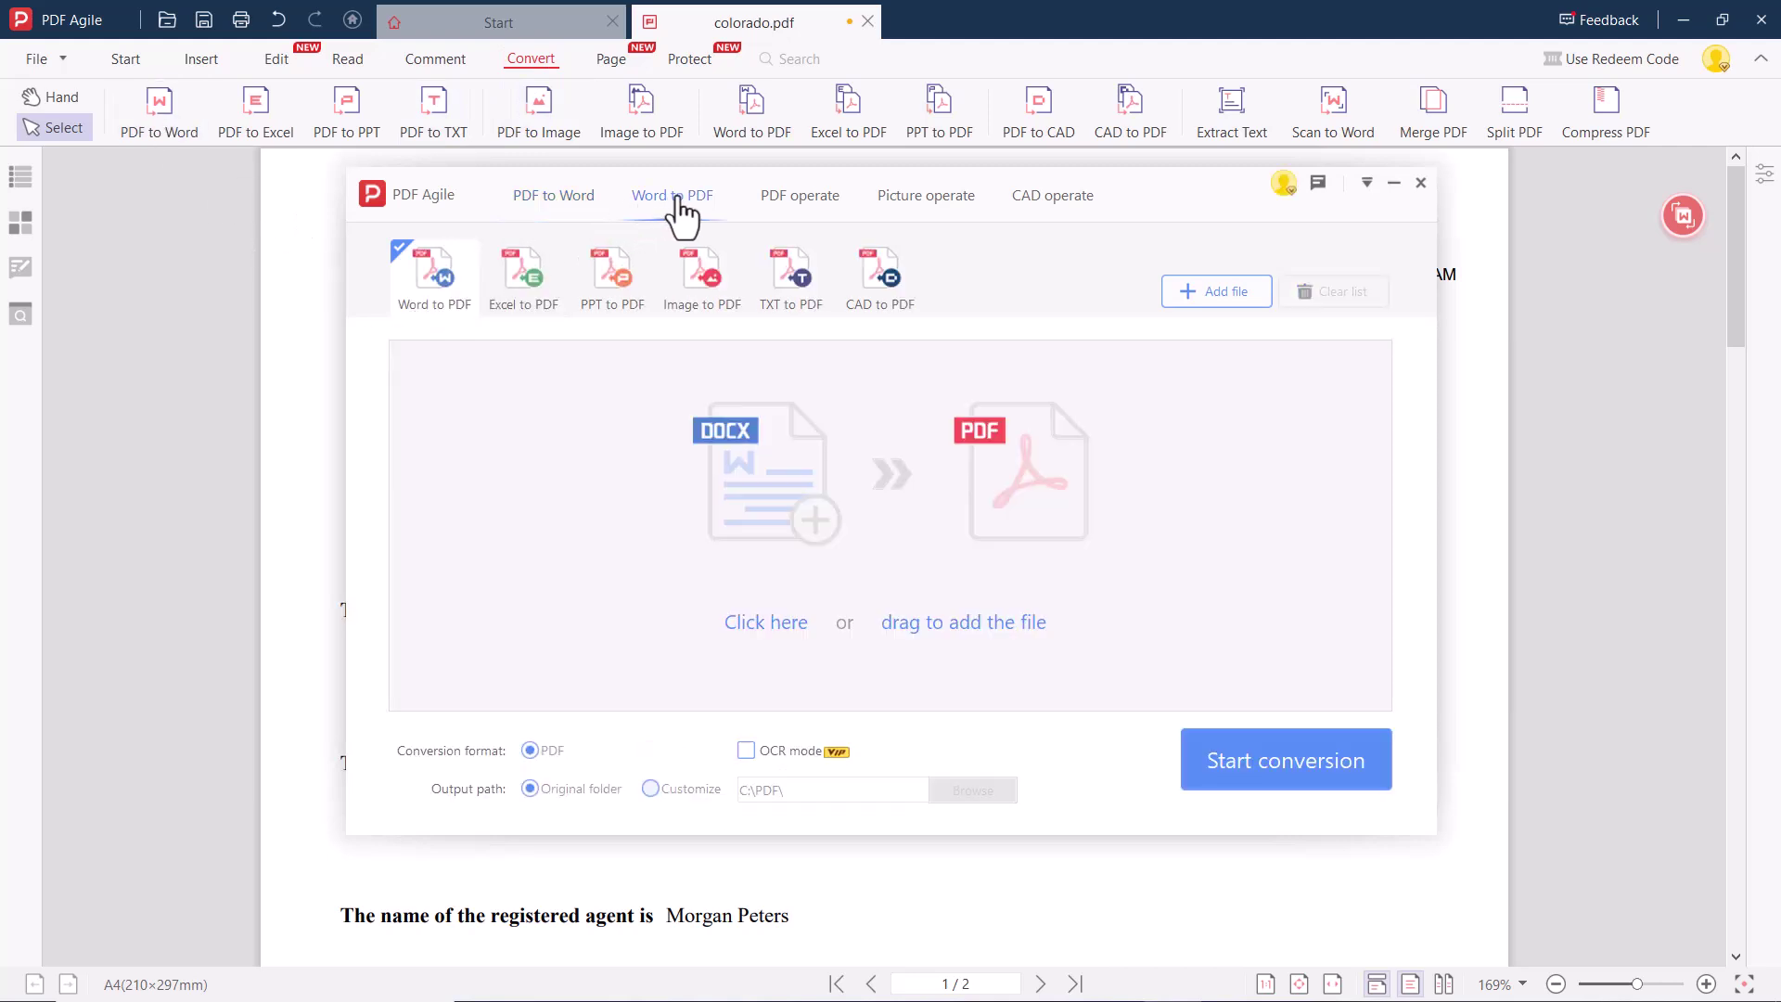
click(799, 202)
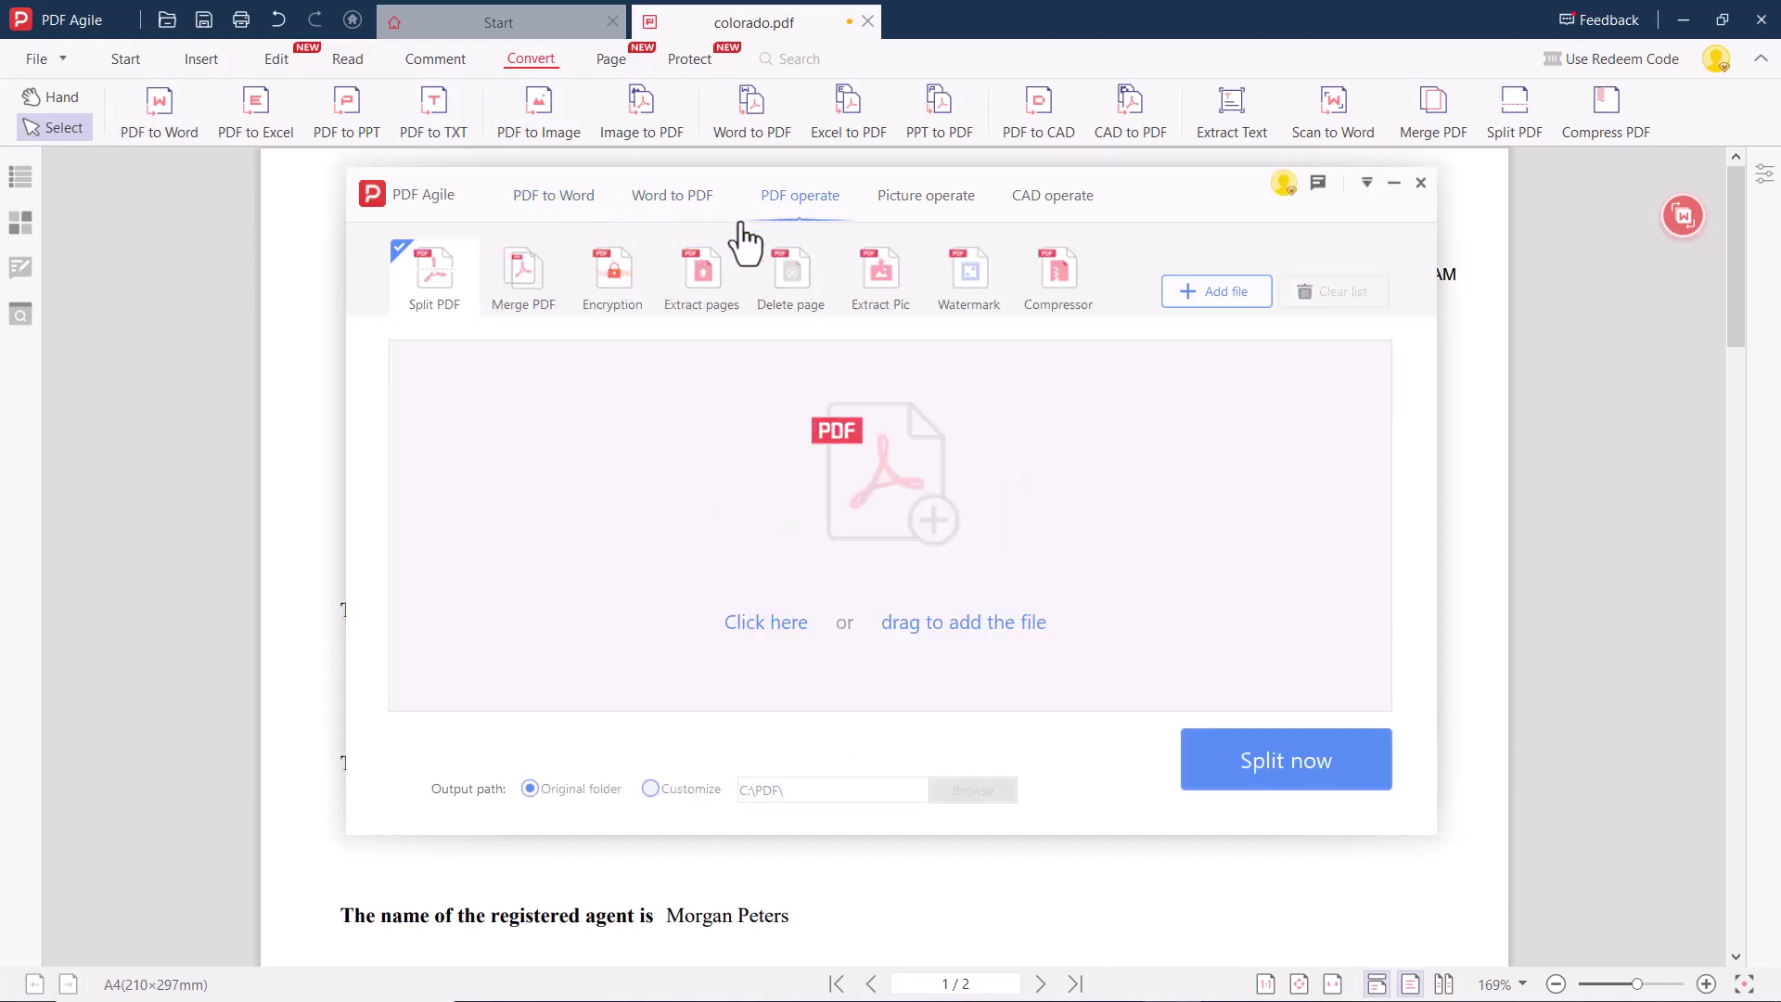
click(523, 278)
click(612, 278)
click(702, 279)
Convert colorado.pdf to Word and close the converter when finished.
click(553, 196)
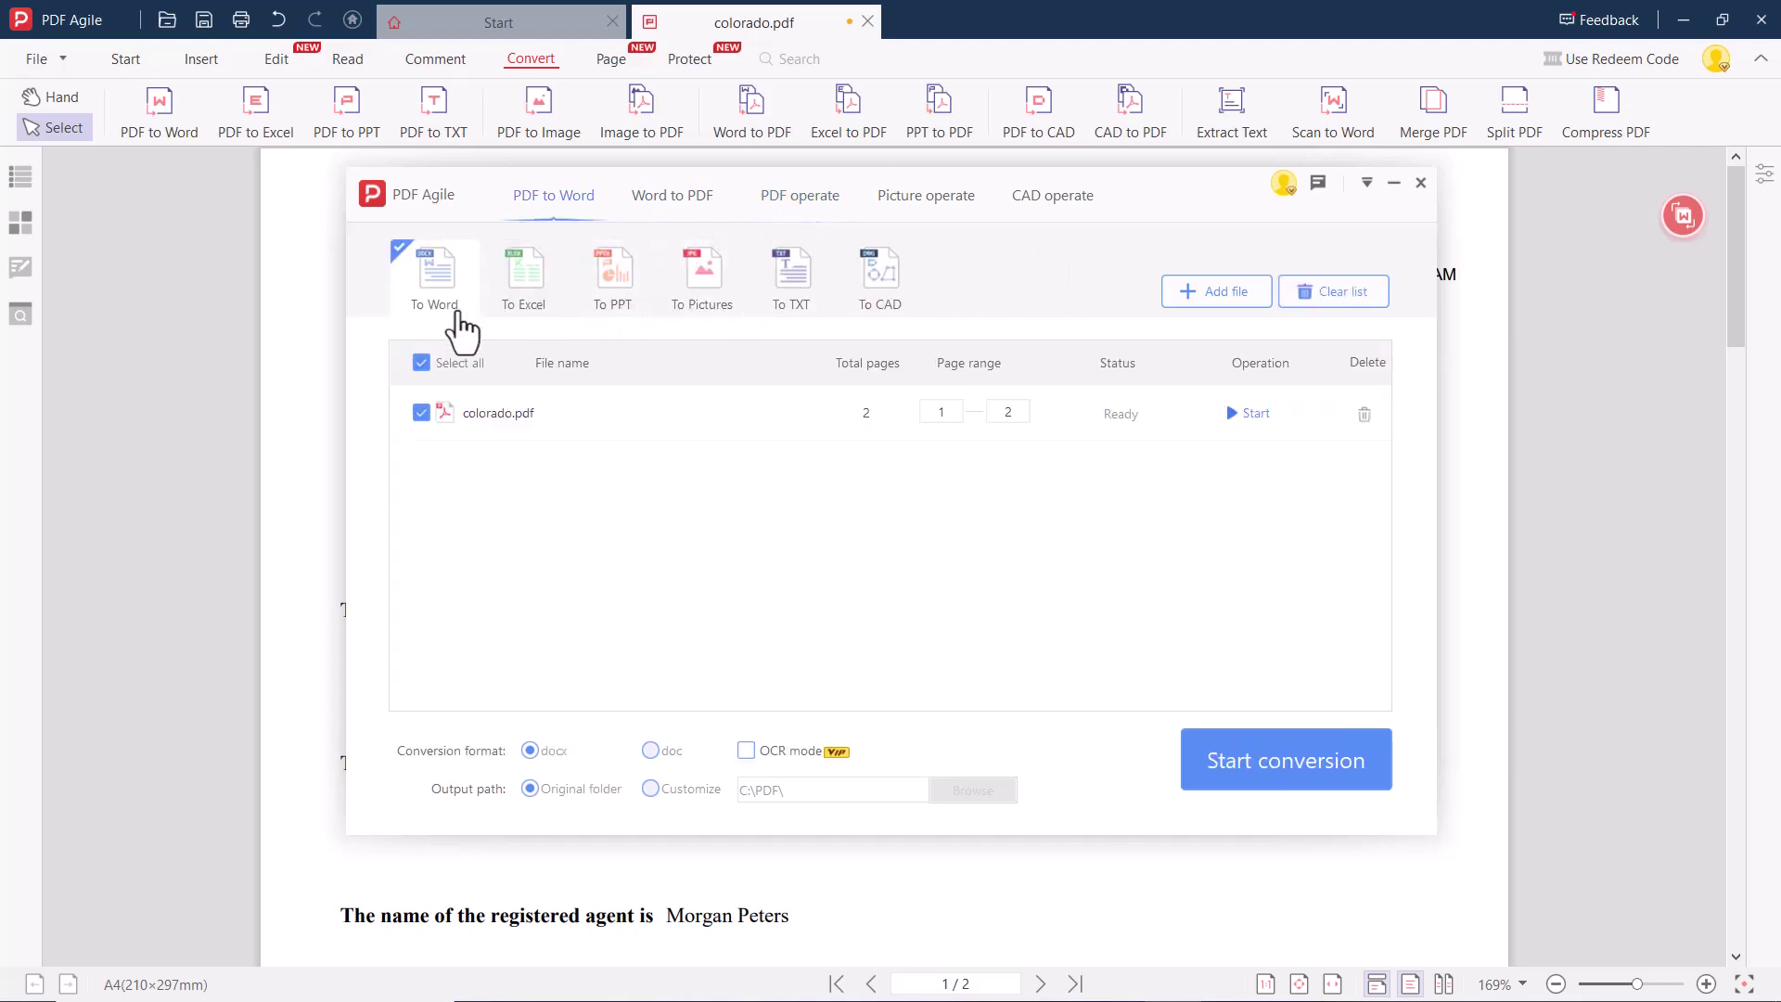
click(1266, 762)
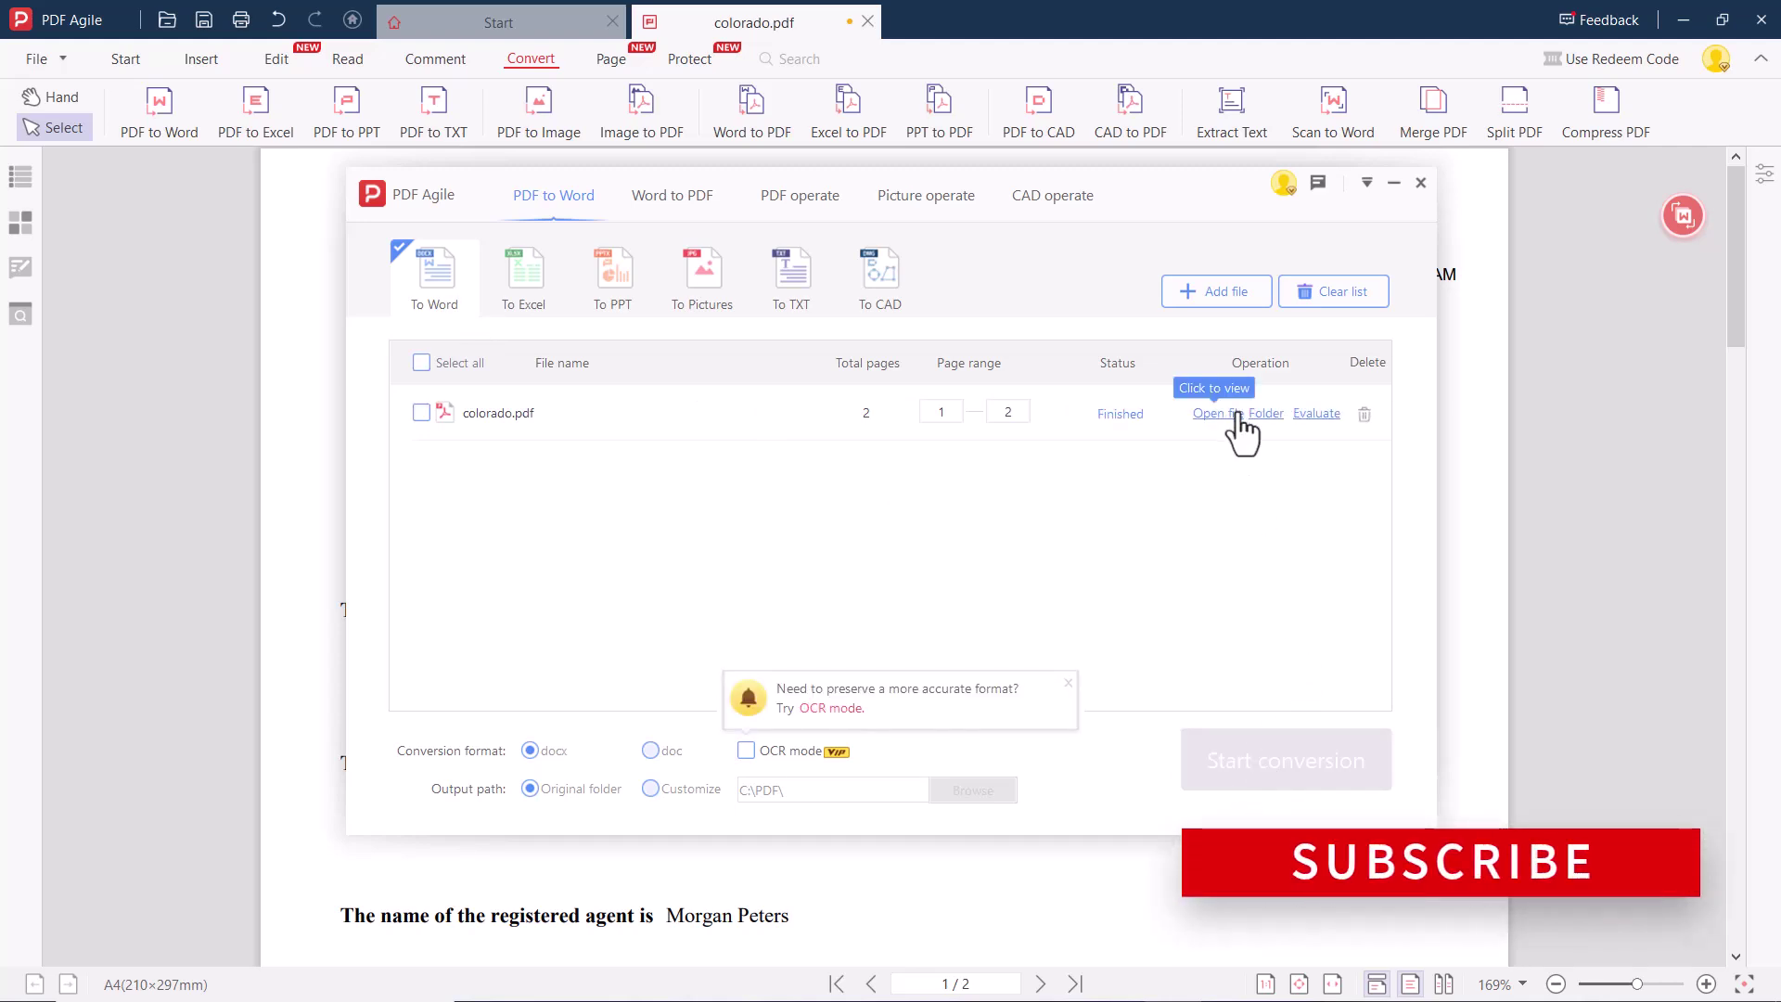
click(1420, 182)
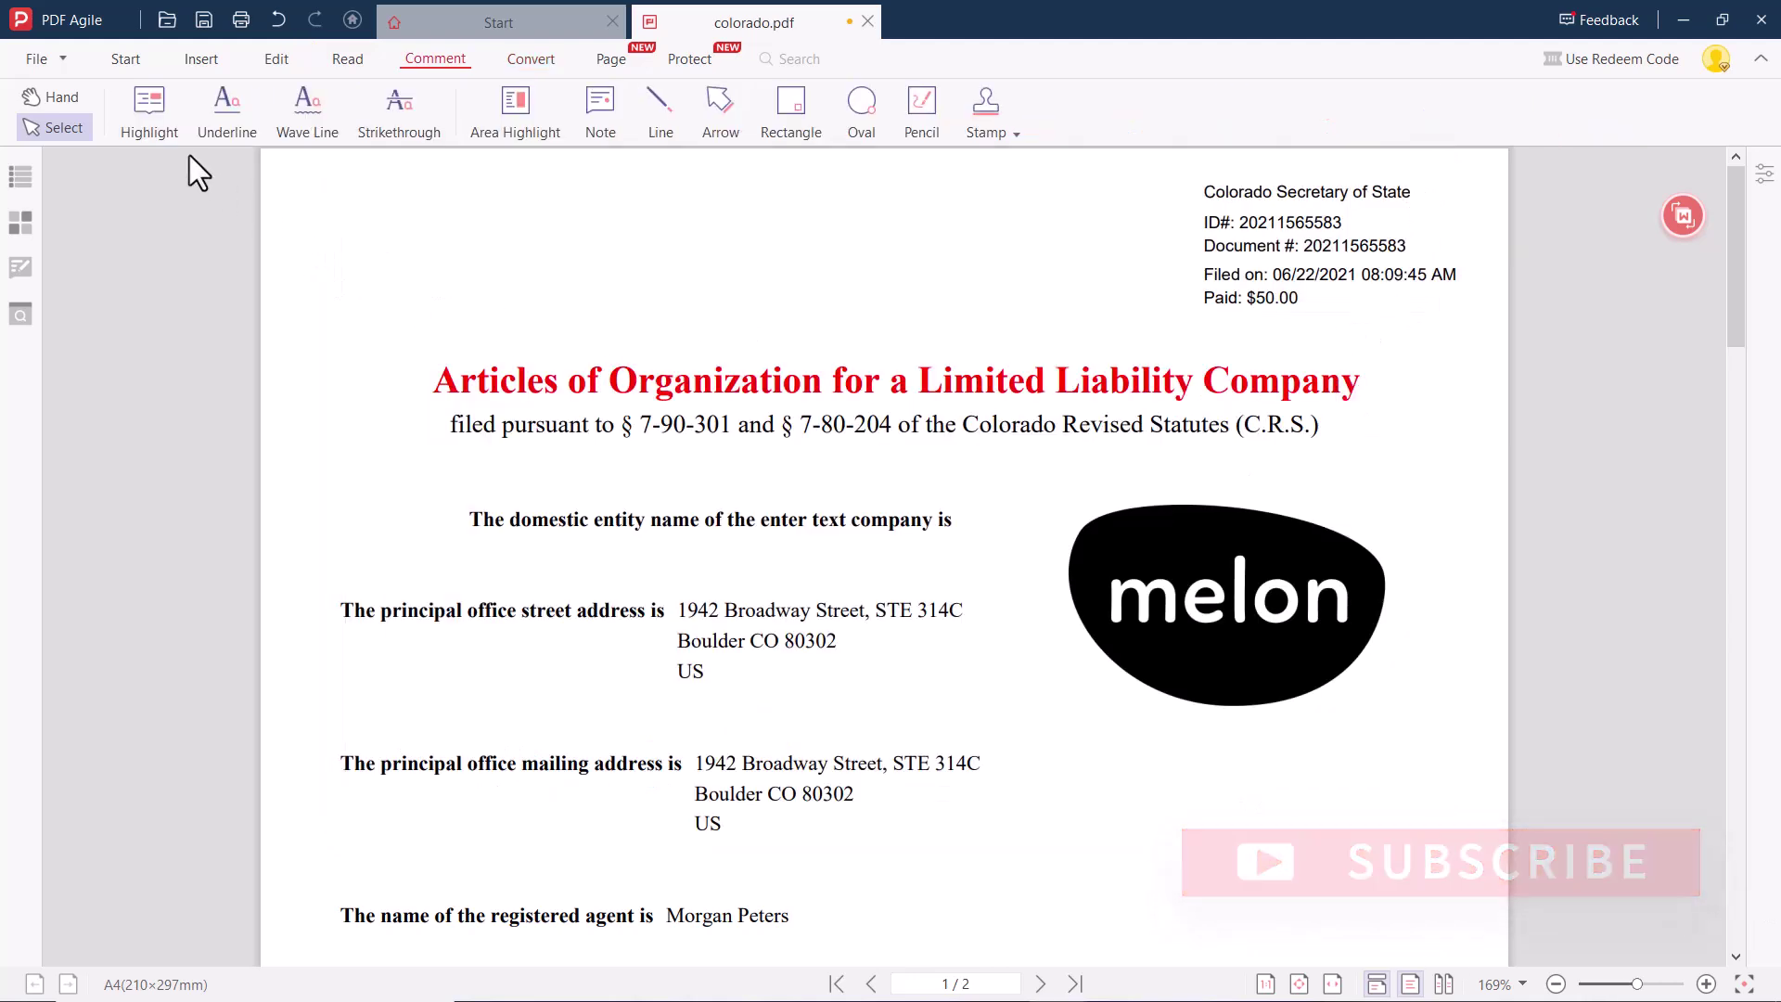
Highlight the entity-name line, underline the street-address label, and strike through the mailing-address label.
drag(468, 518, 960, 528)
click(967, 522)
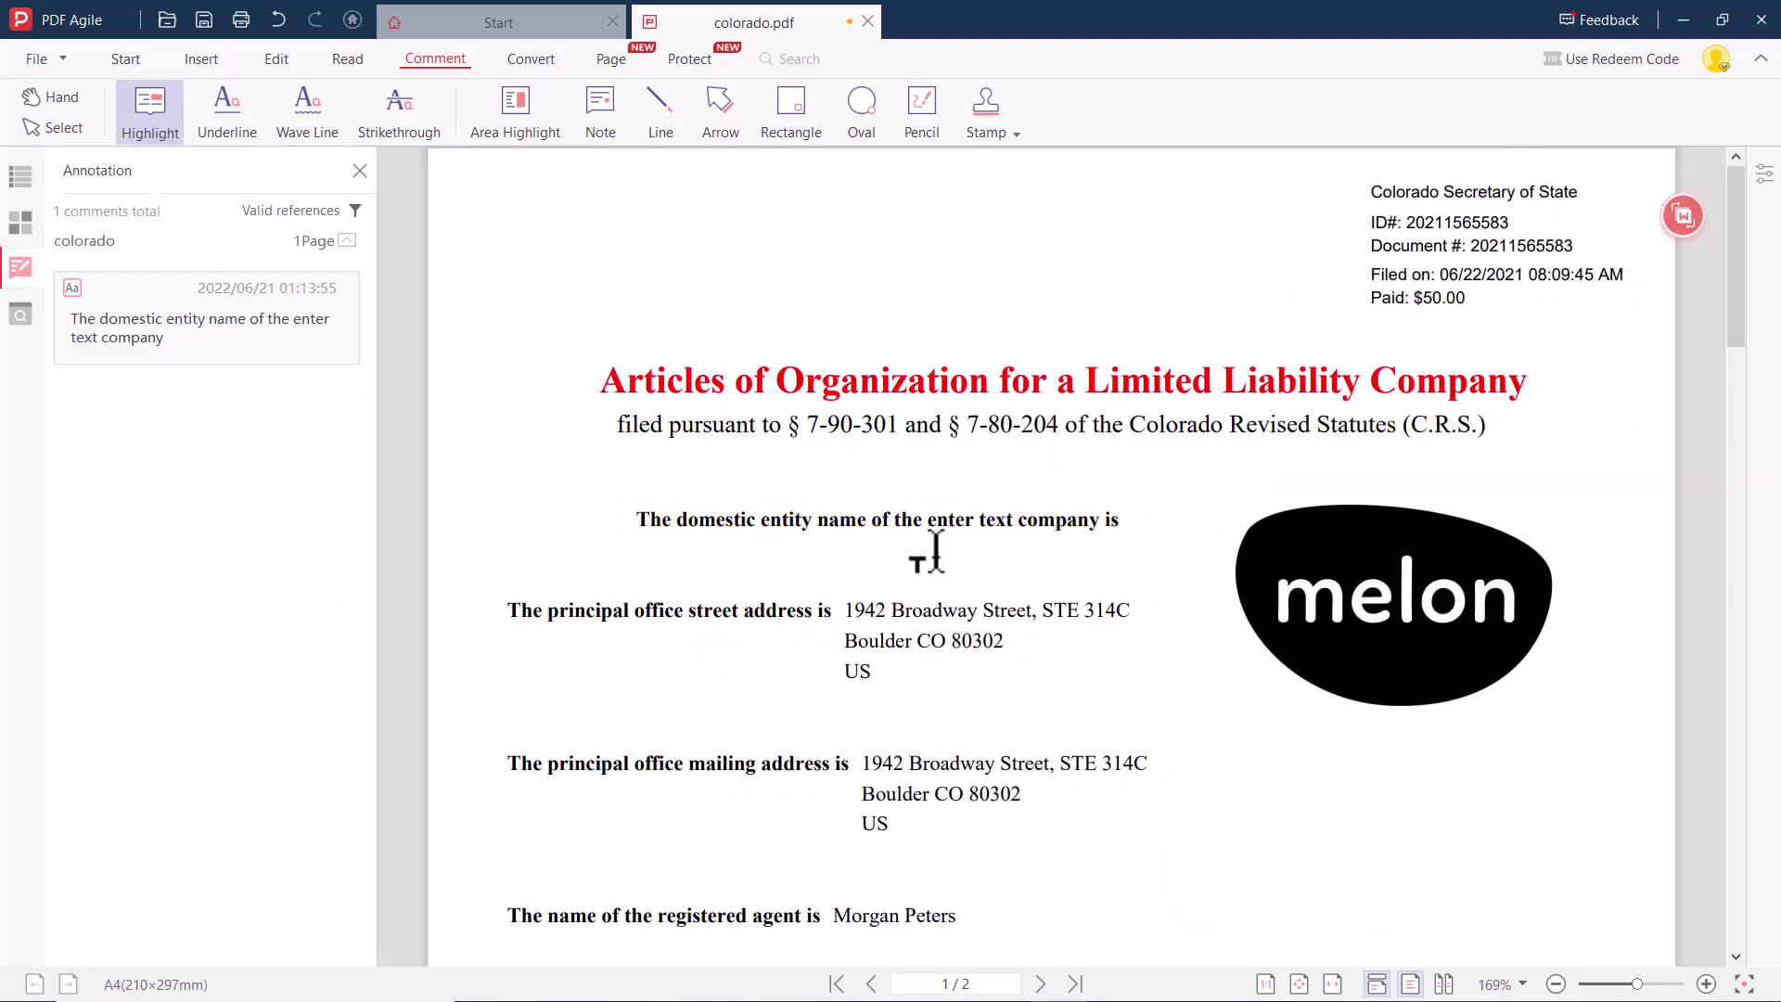
click(240, 113)
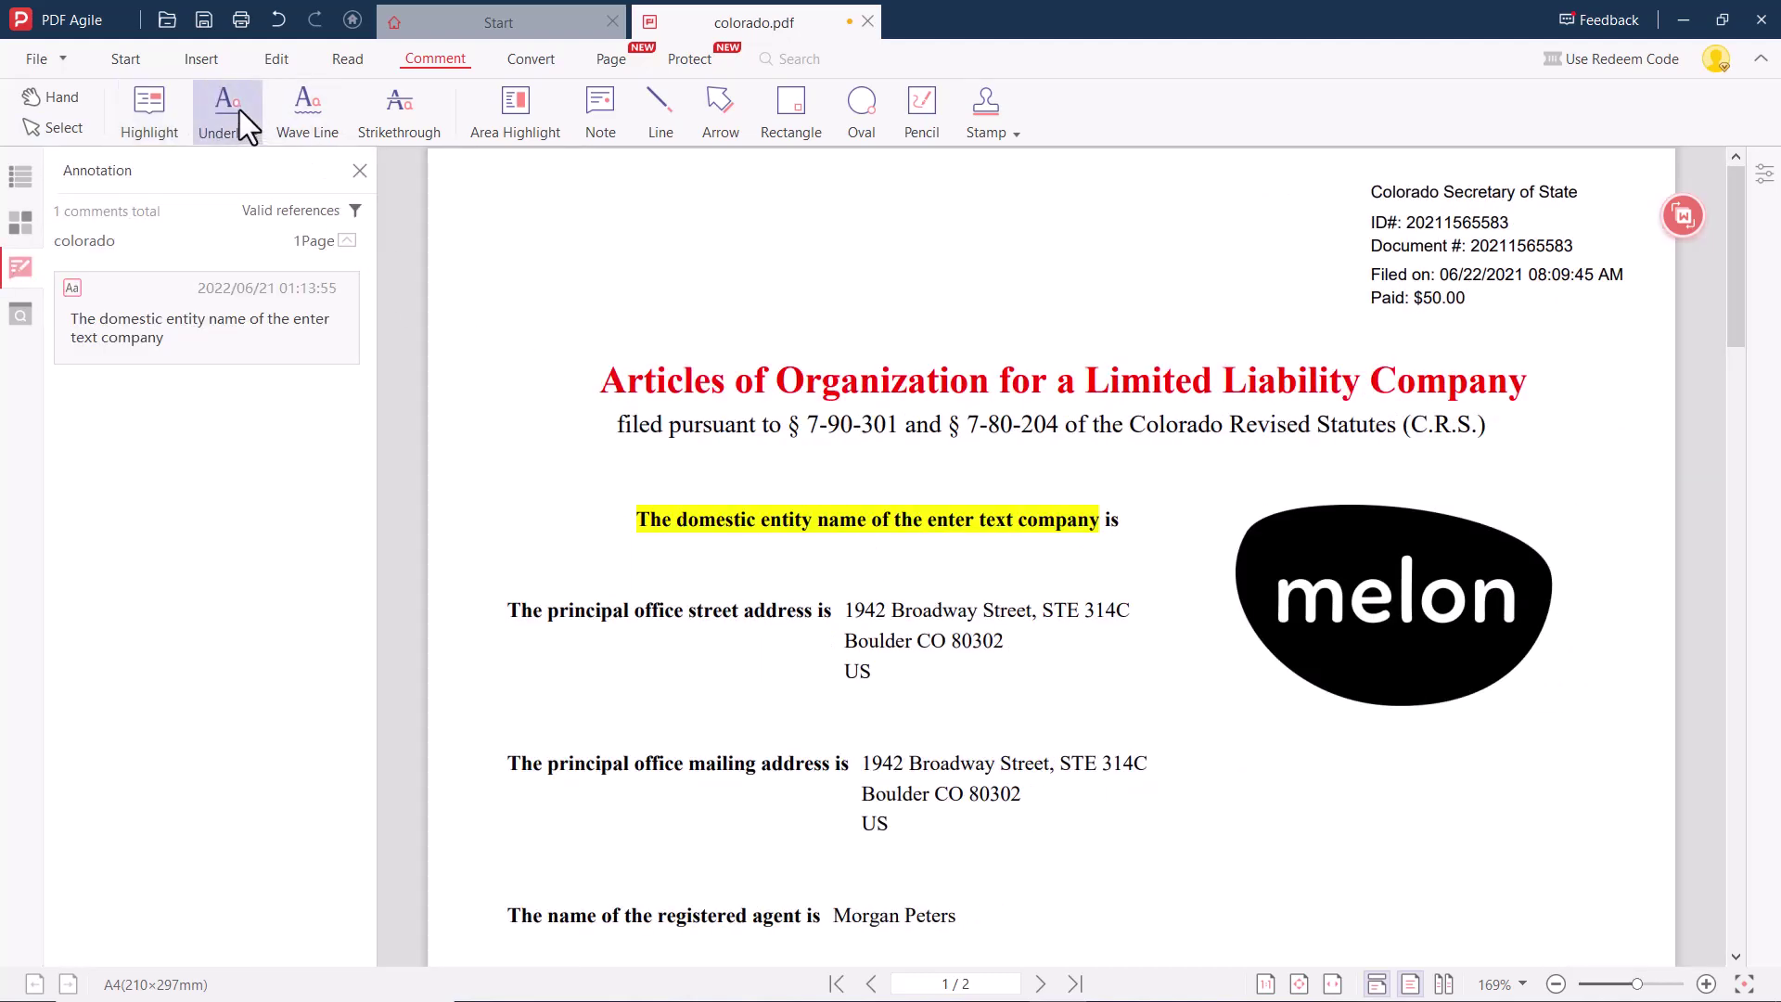
drag(506, 609, 836, 615)
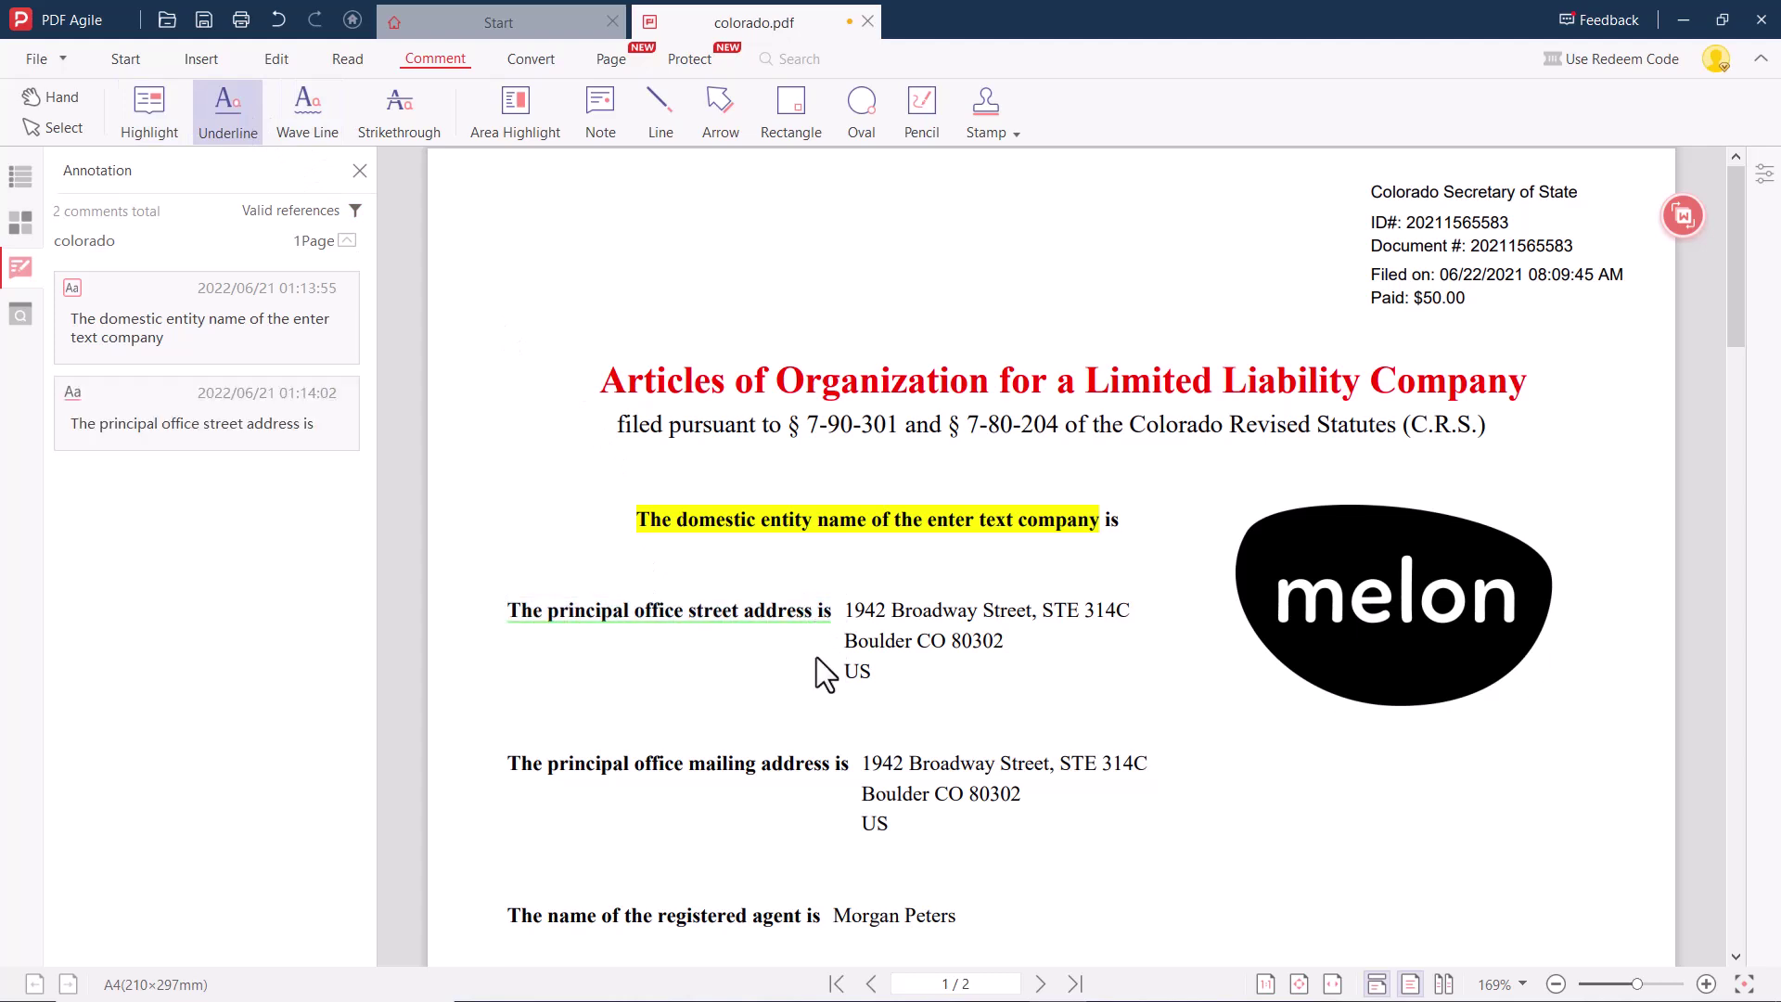
click(400, 114)
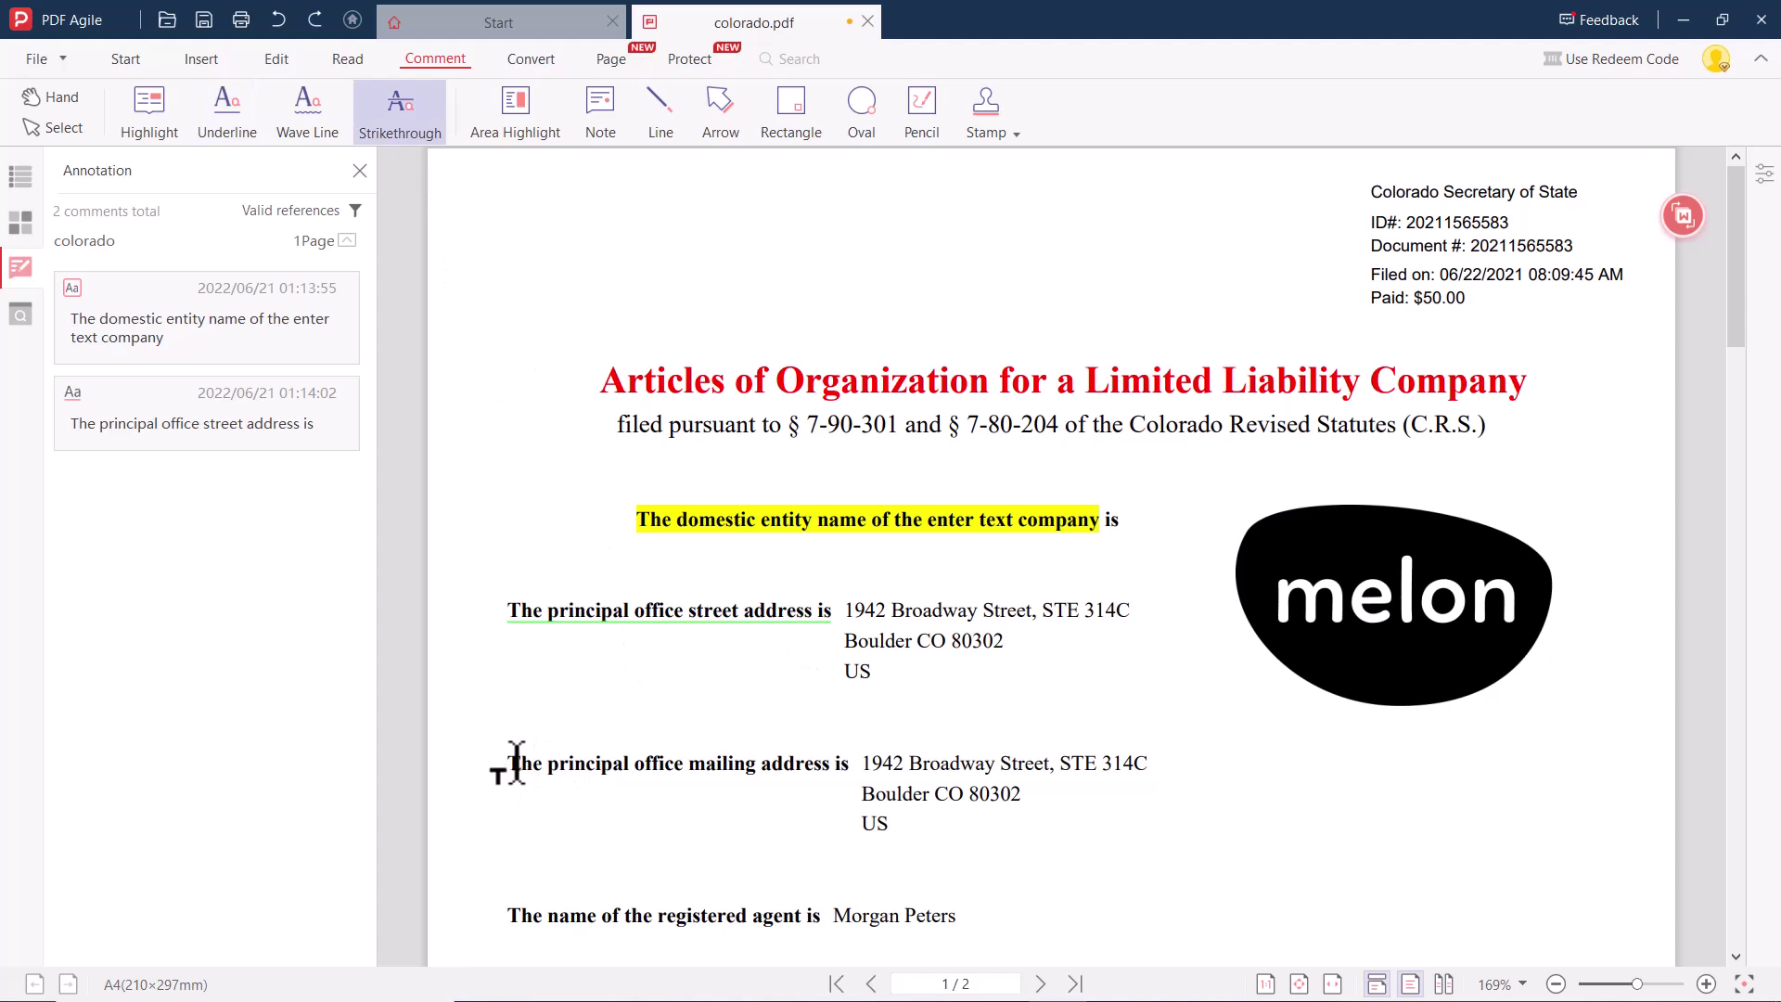
drag(508, 763, 853, 766)
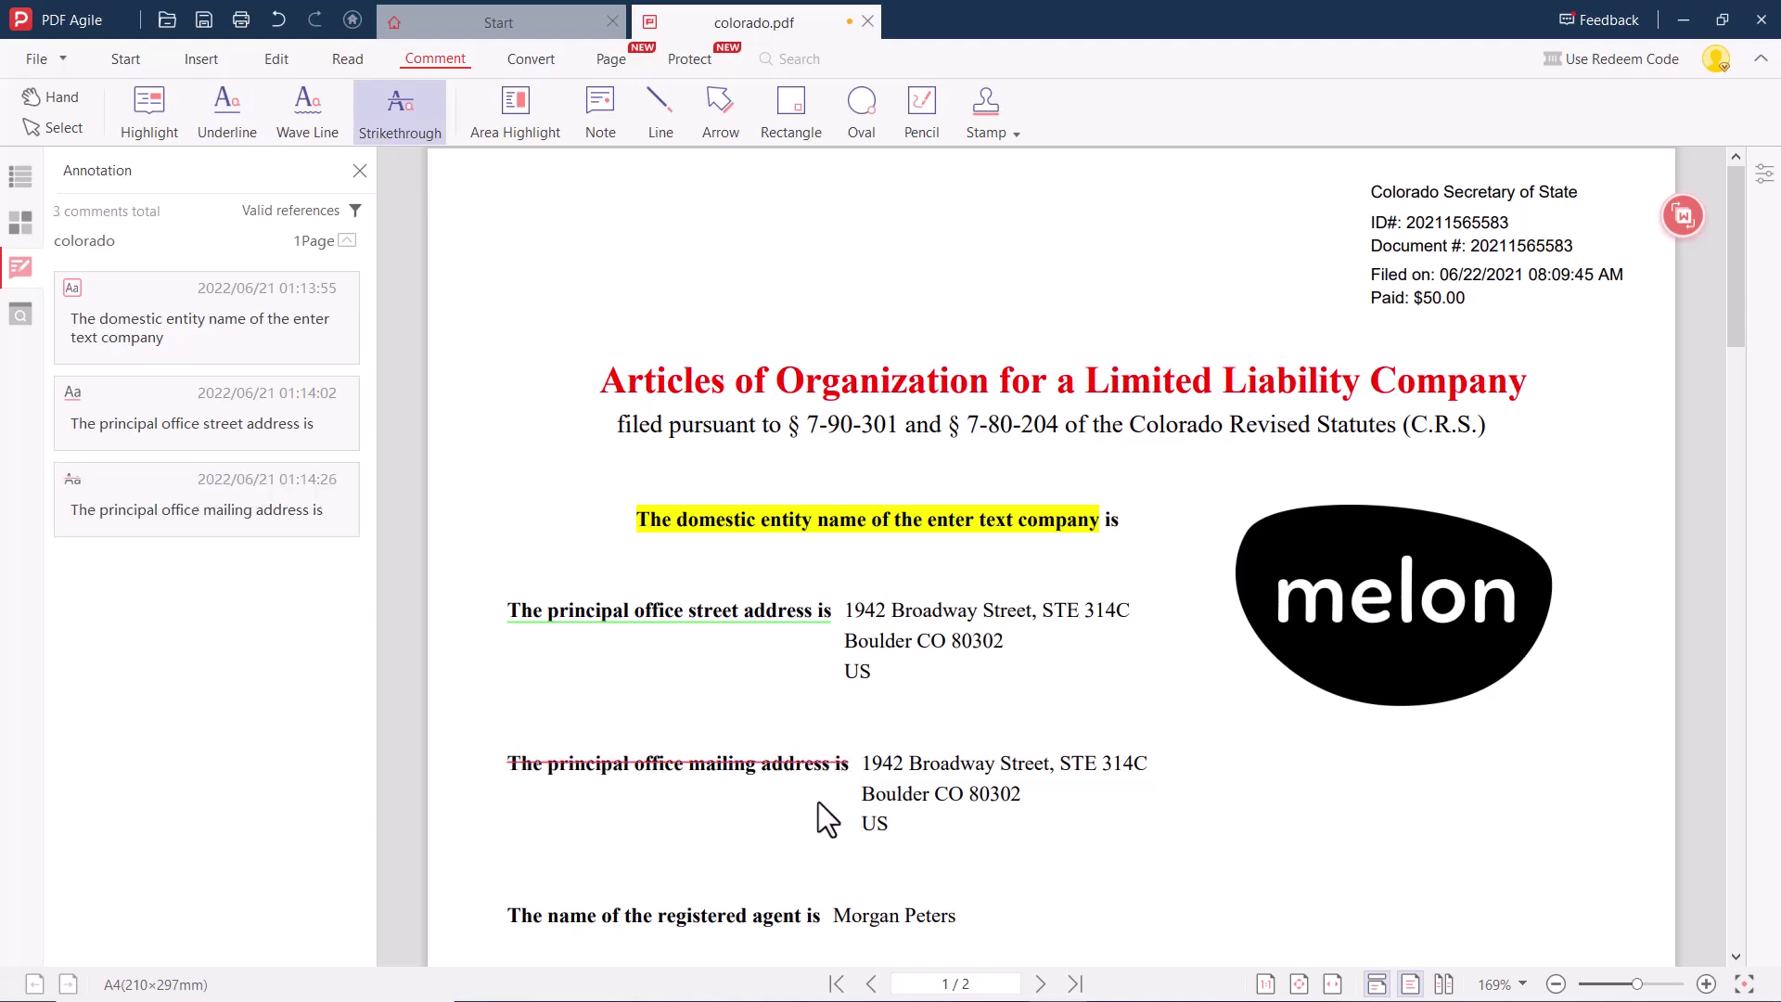
Attach a note reading 'Important' beside the mailing address.
click(600, 117)
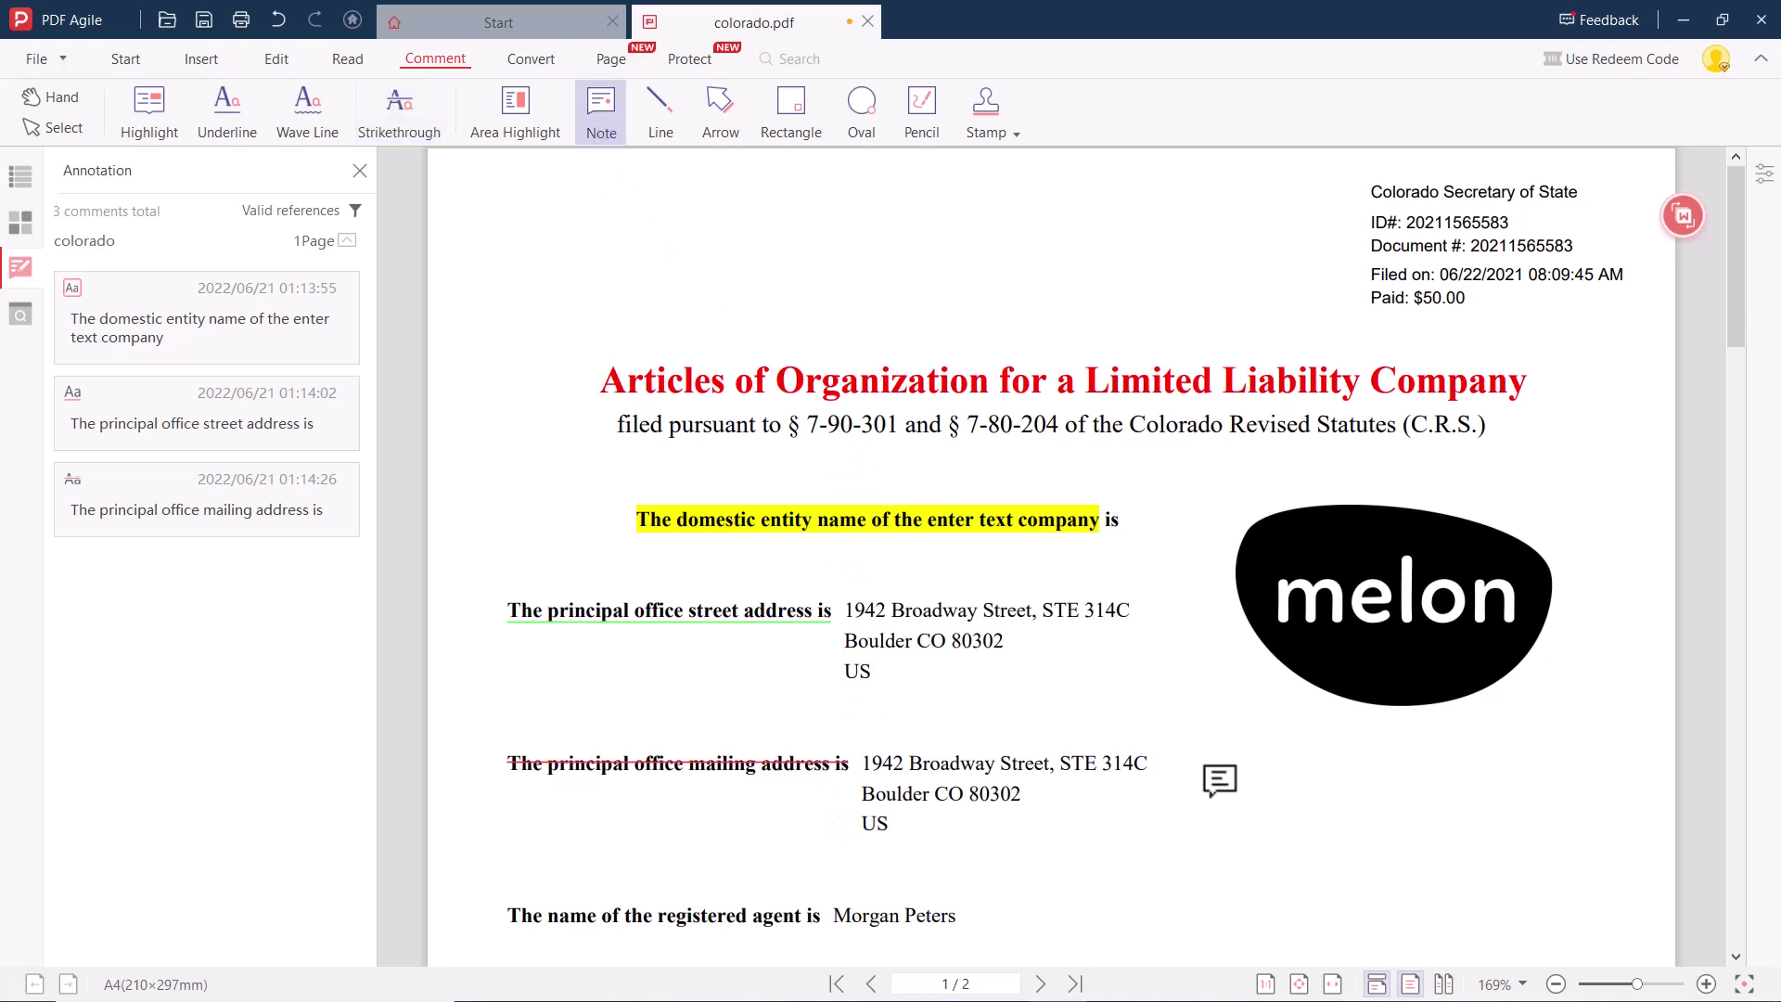
click(1095, 739)
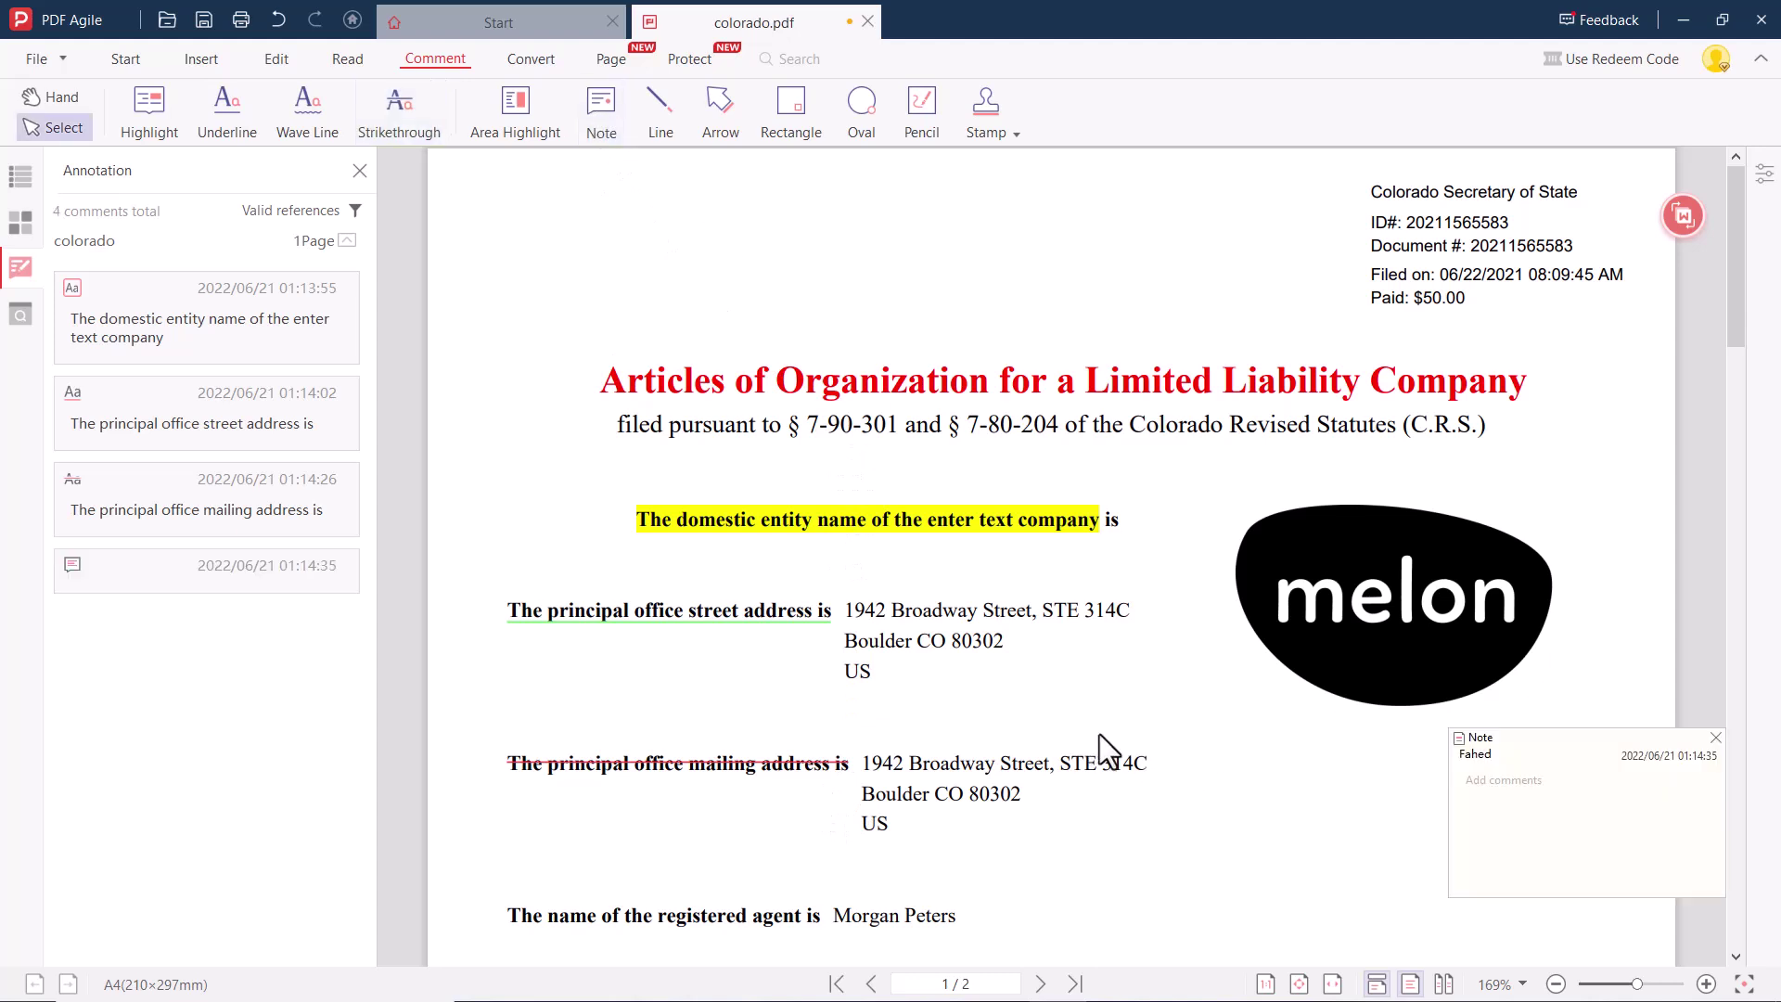
click(1526, 790)
text(Important)
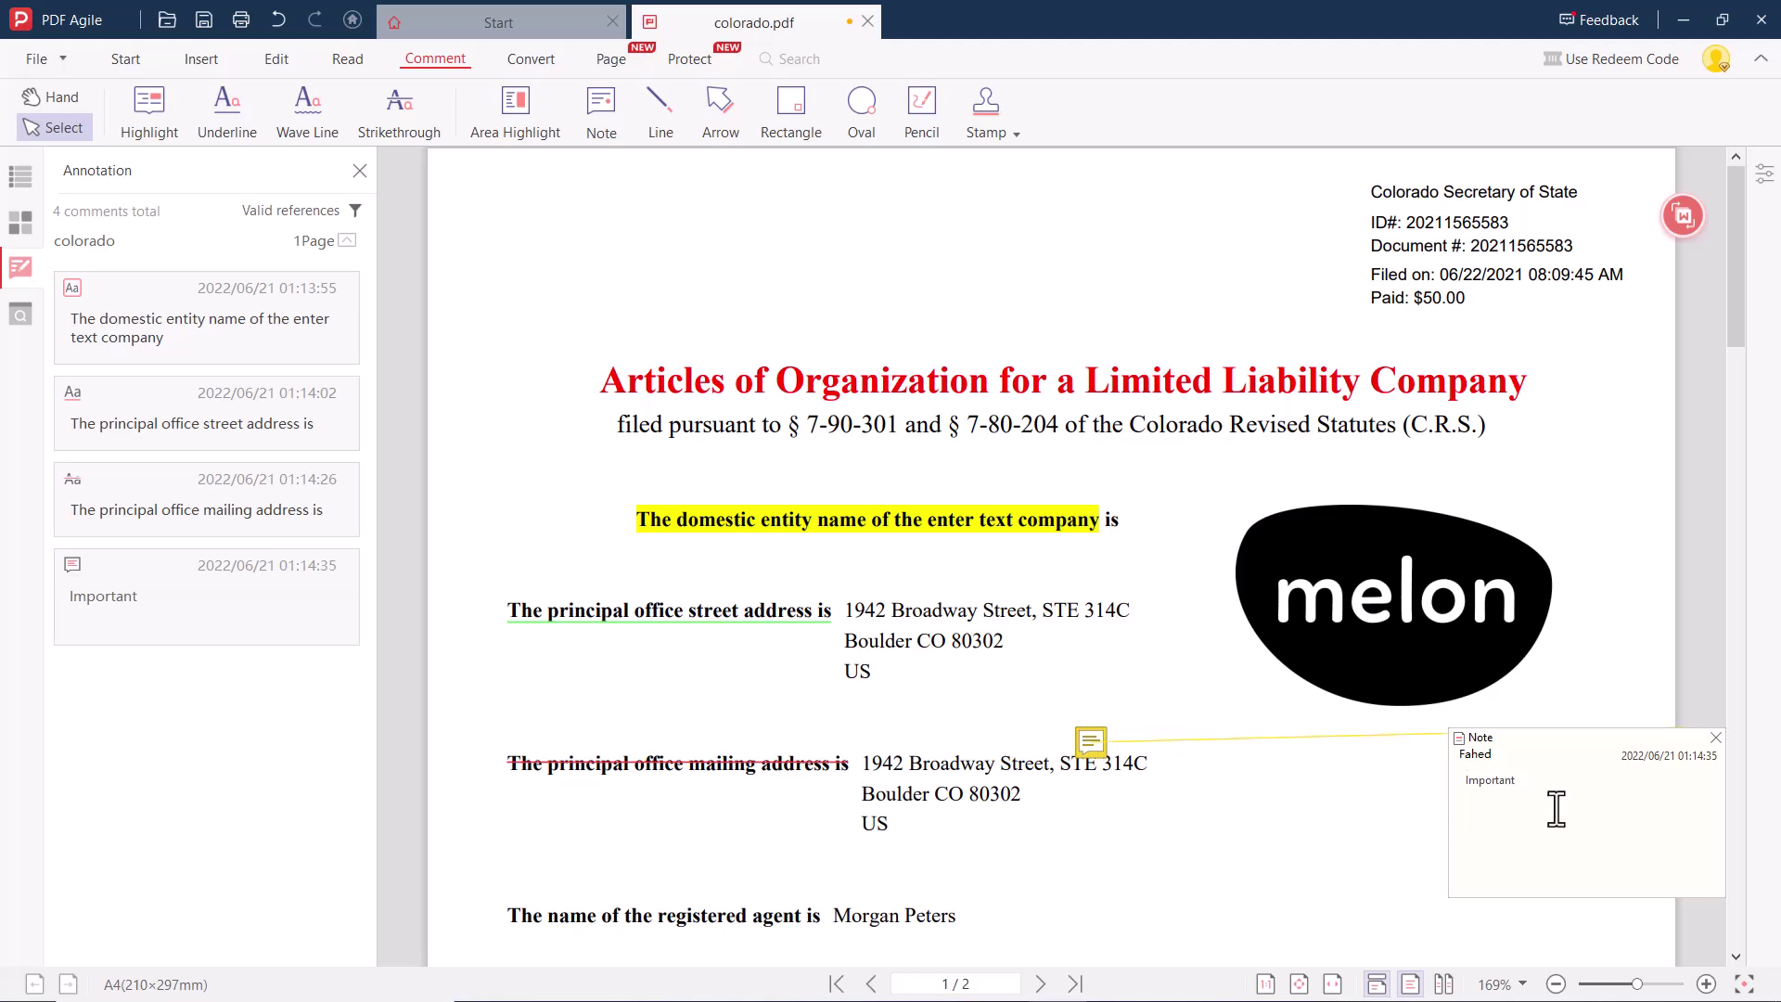
click(1718, 737)
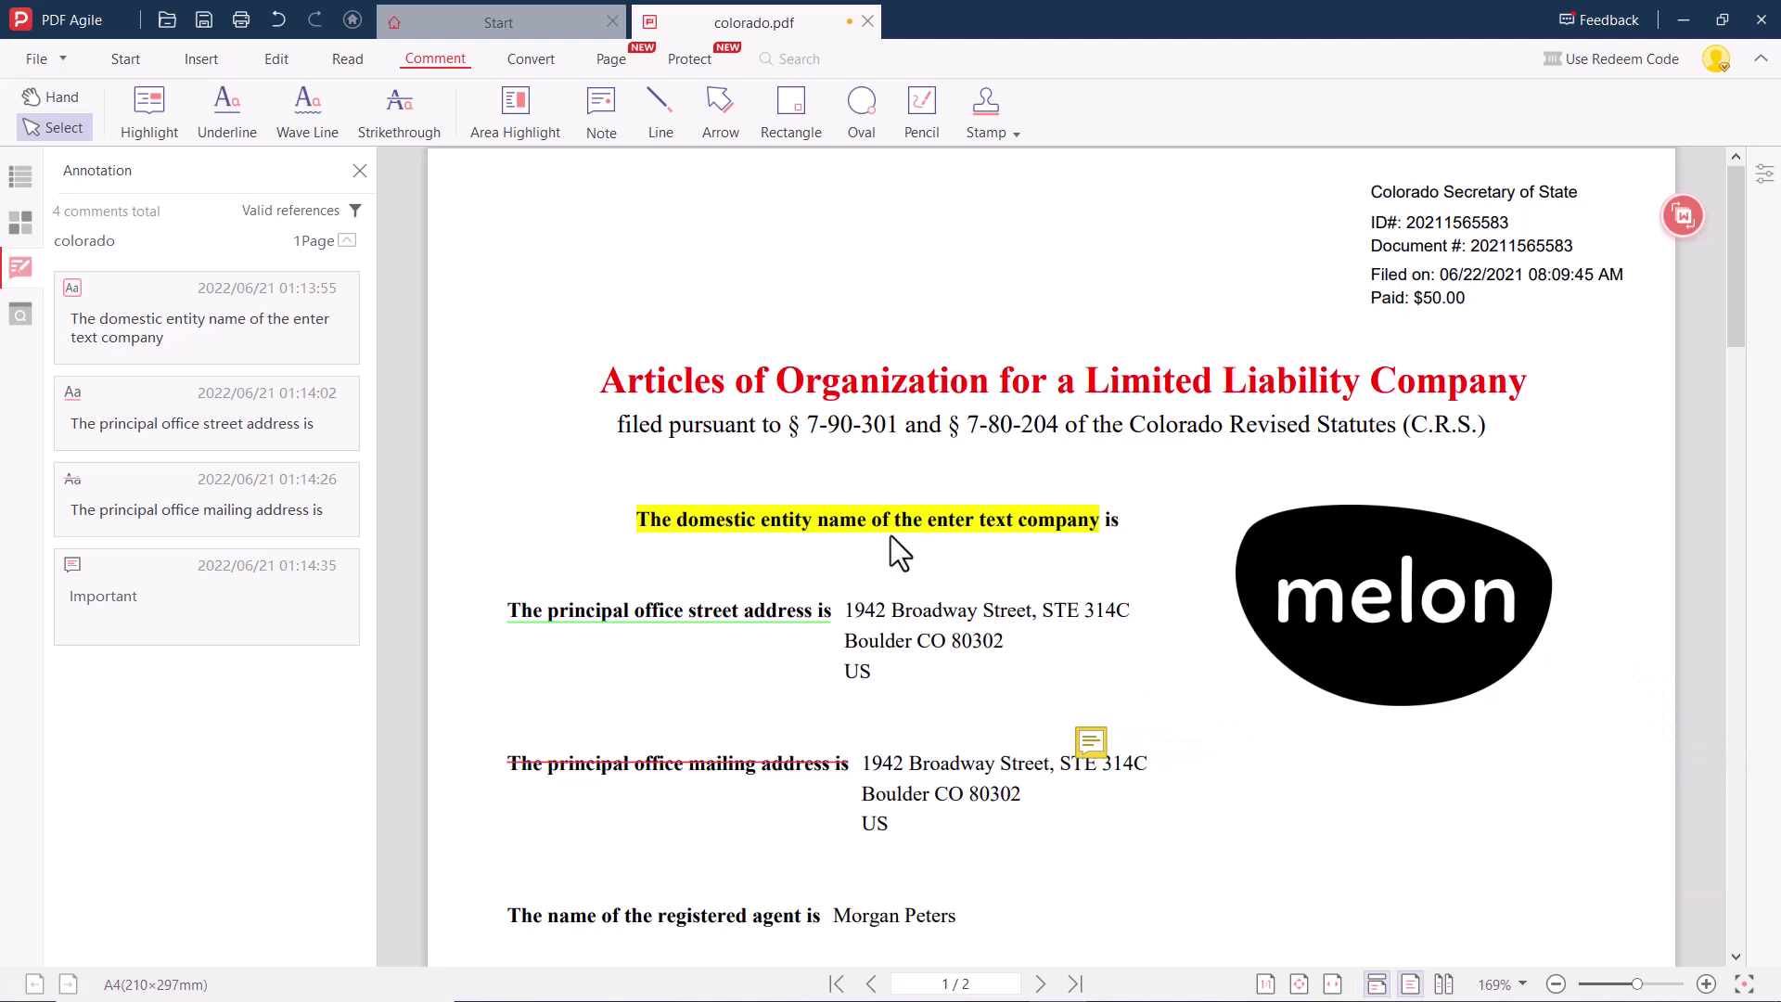
Encrypt colorado.pdf with a password from the Encrypt dialog and save it.
click(689, 59)
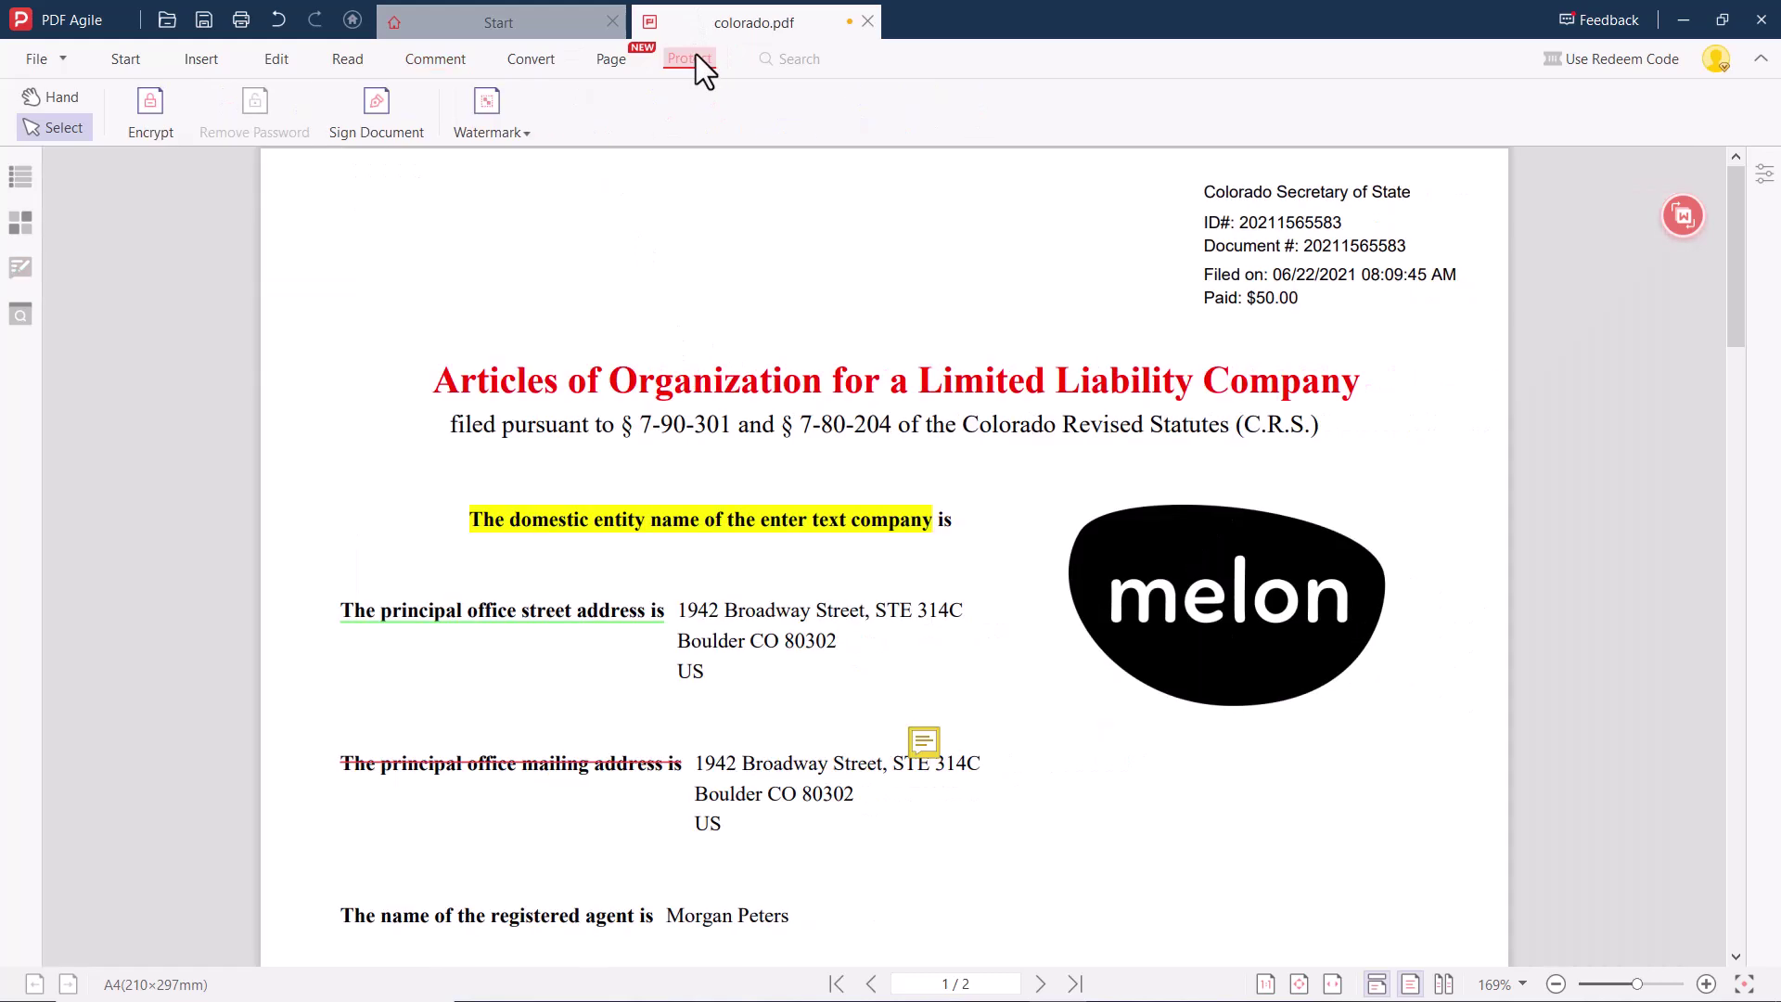
click(165, 119)
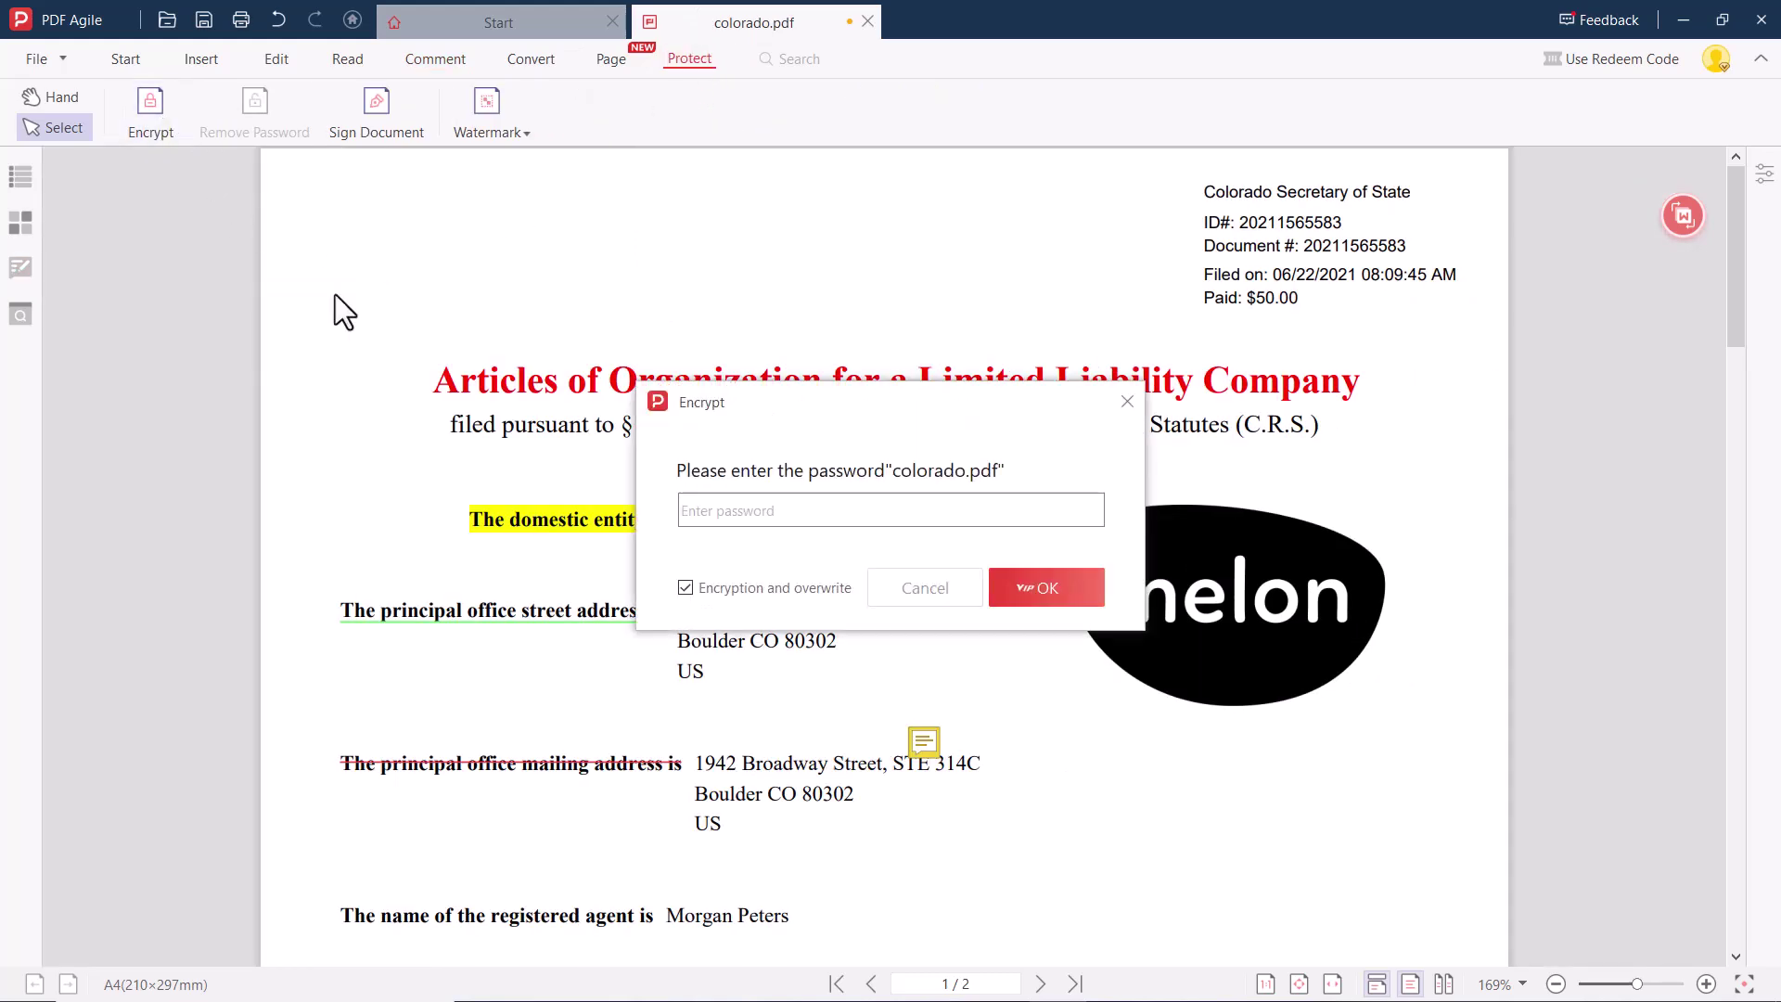
click(710, 513)
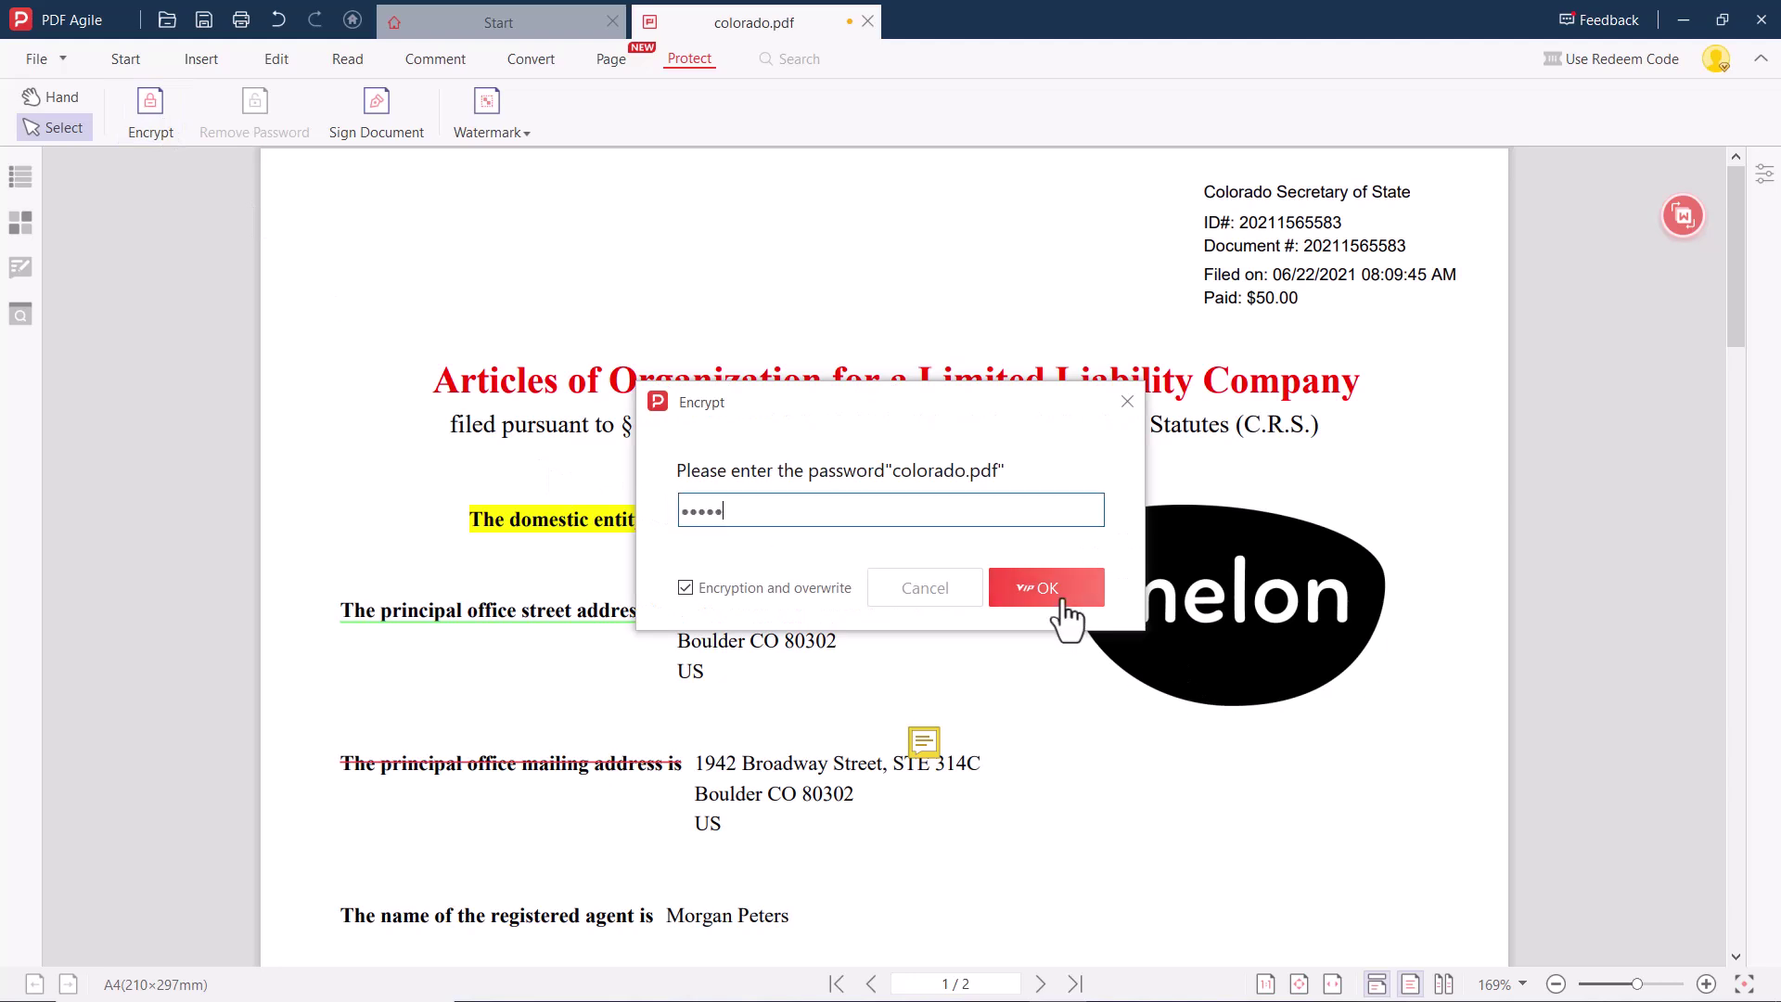
click(1048, 587)
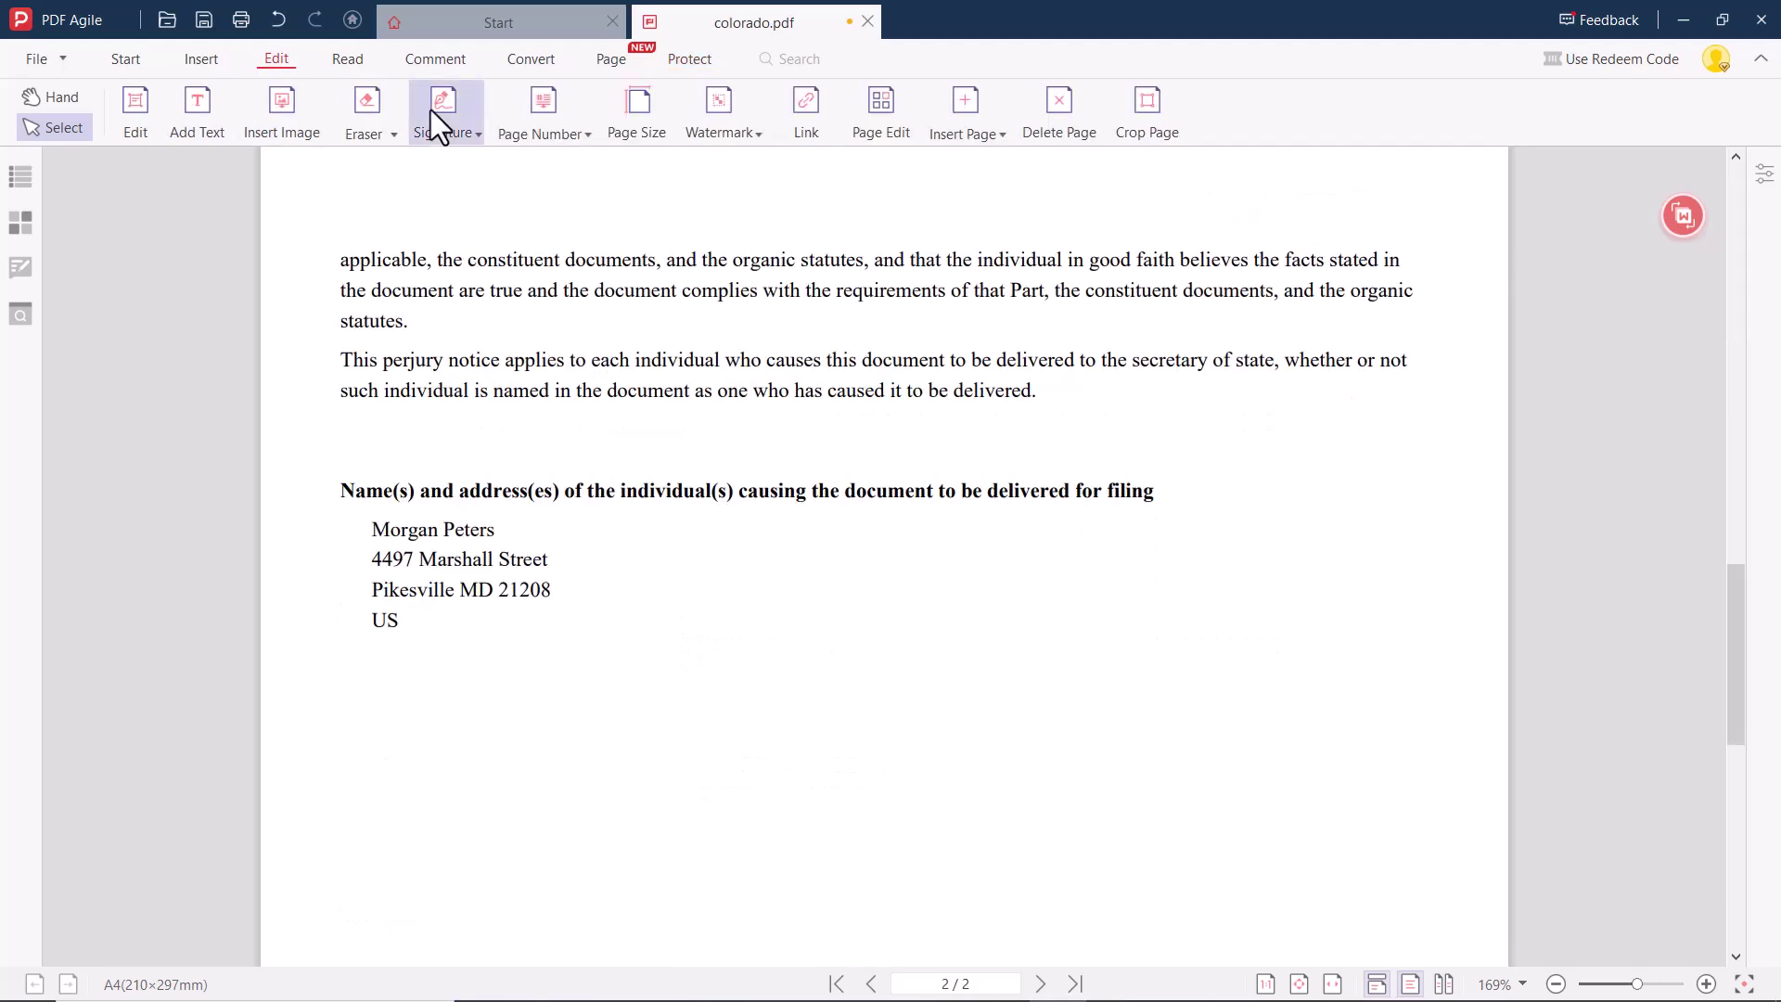
Draw a handwritten signature and place it below the address block on page 2.
click(443, 119)
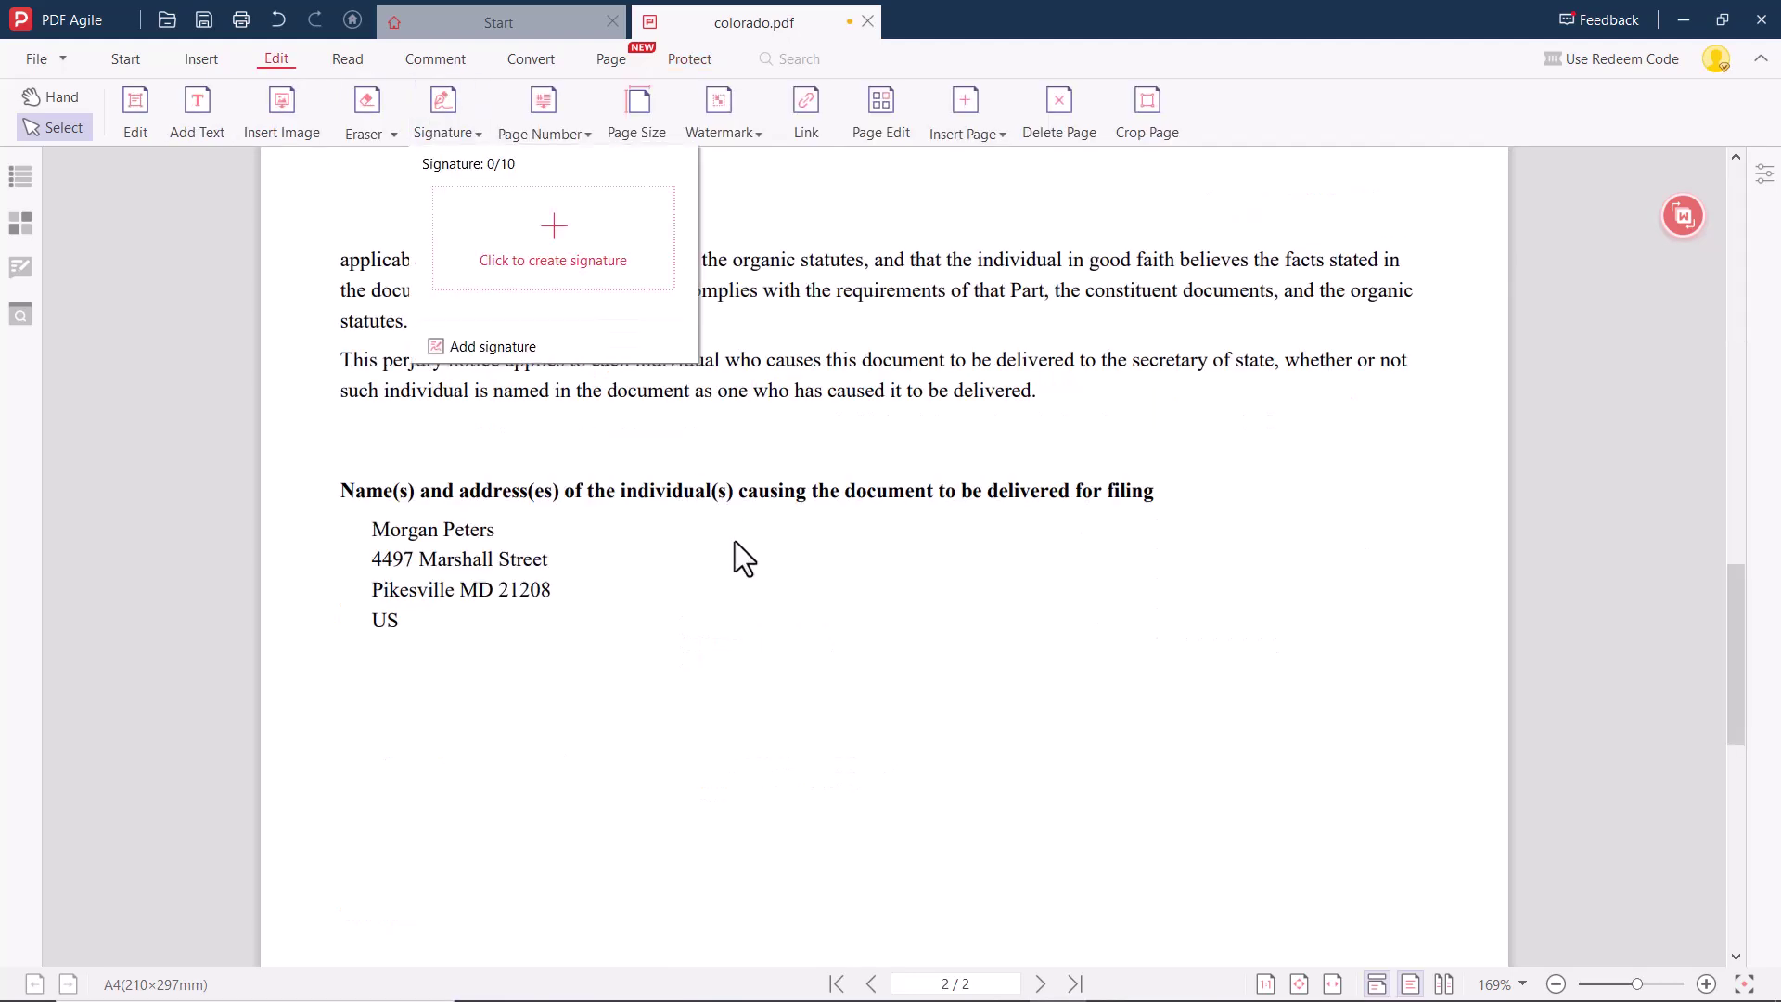
click(566, 259)
mouse_move(697, 438)
mouse_down()
mouse_move(724, 567)
mouse_move(779, 515)
mouse_up()
mouse_move(814, 439)
mouse_down()
mouse_move(834, 501)
mouse_move(870, 502)
mouse_move(922, 418)
mouse_up()
drag(867, 473, 892, 509)
click(1123, 718)
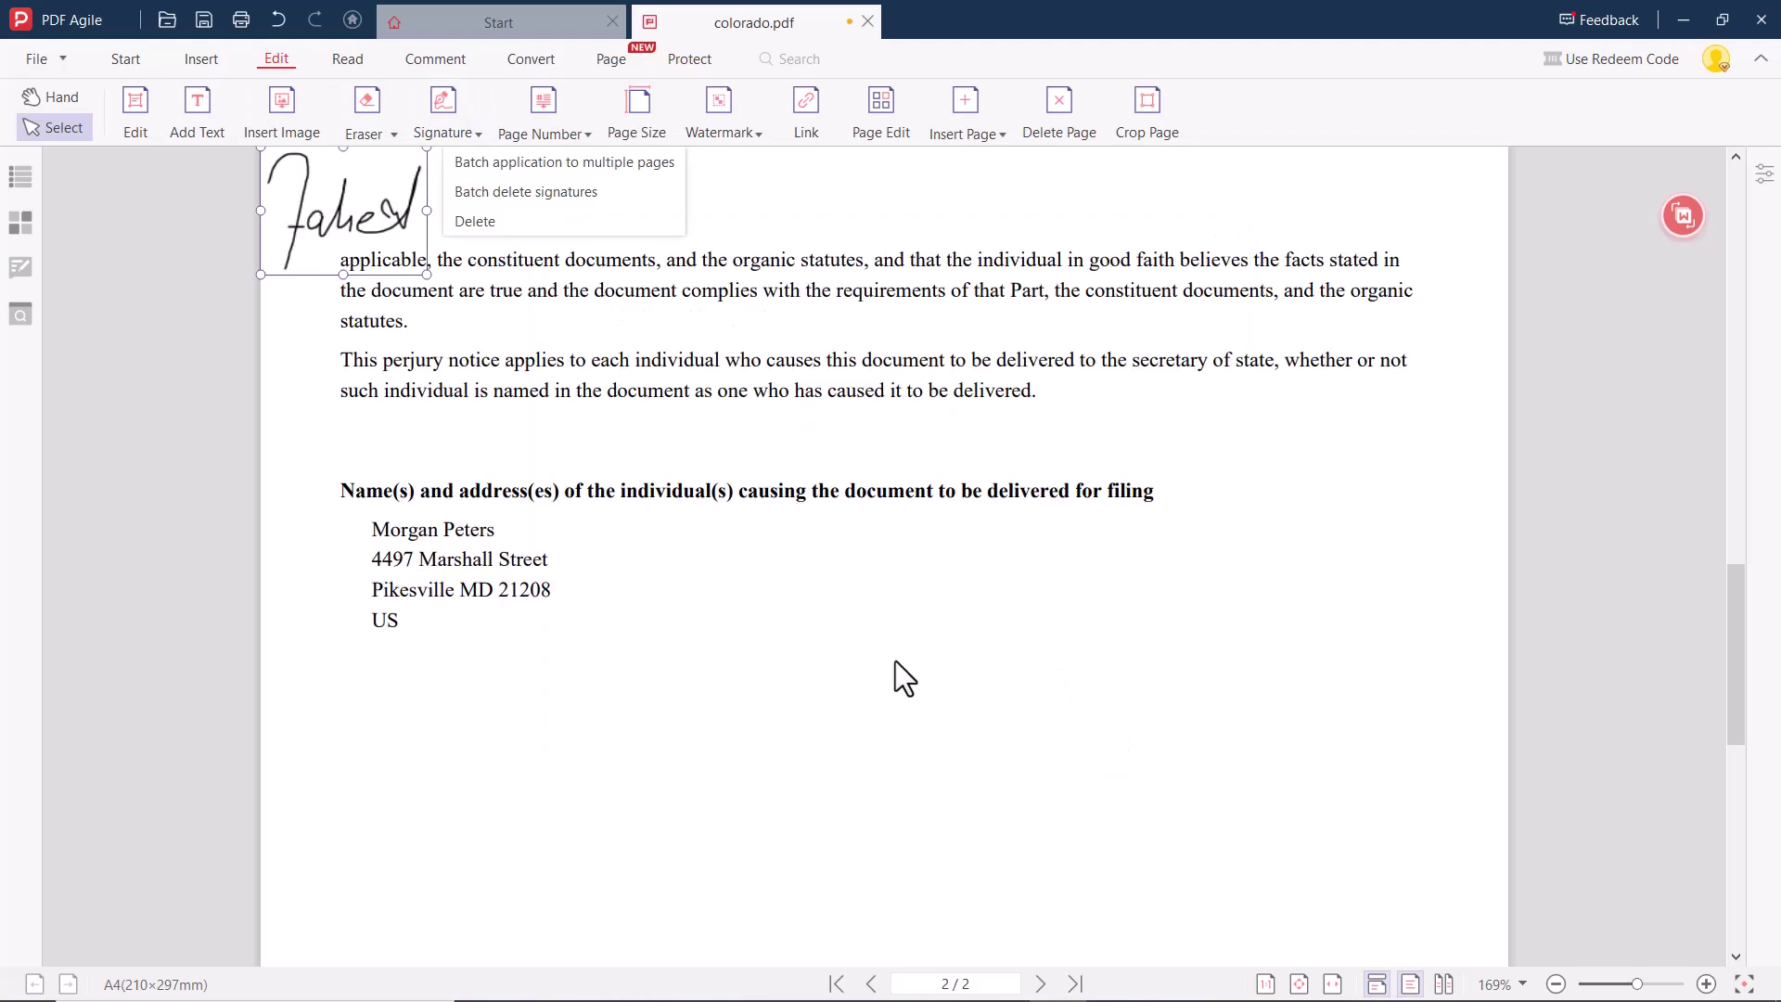
click(674, 664)
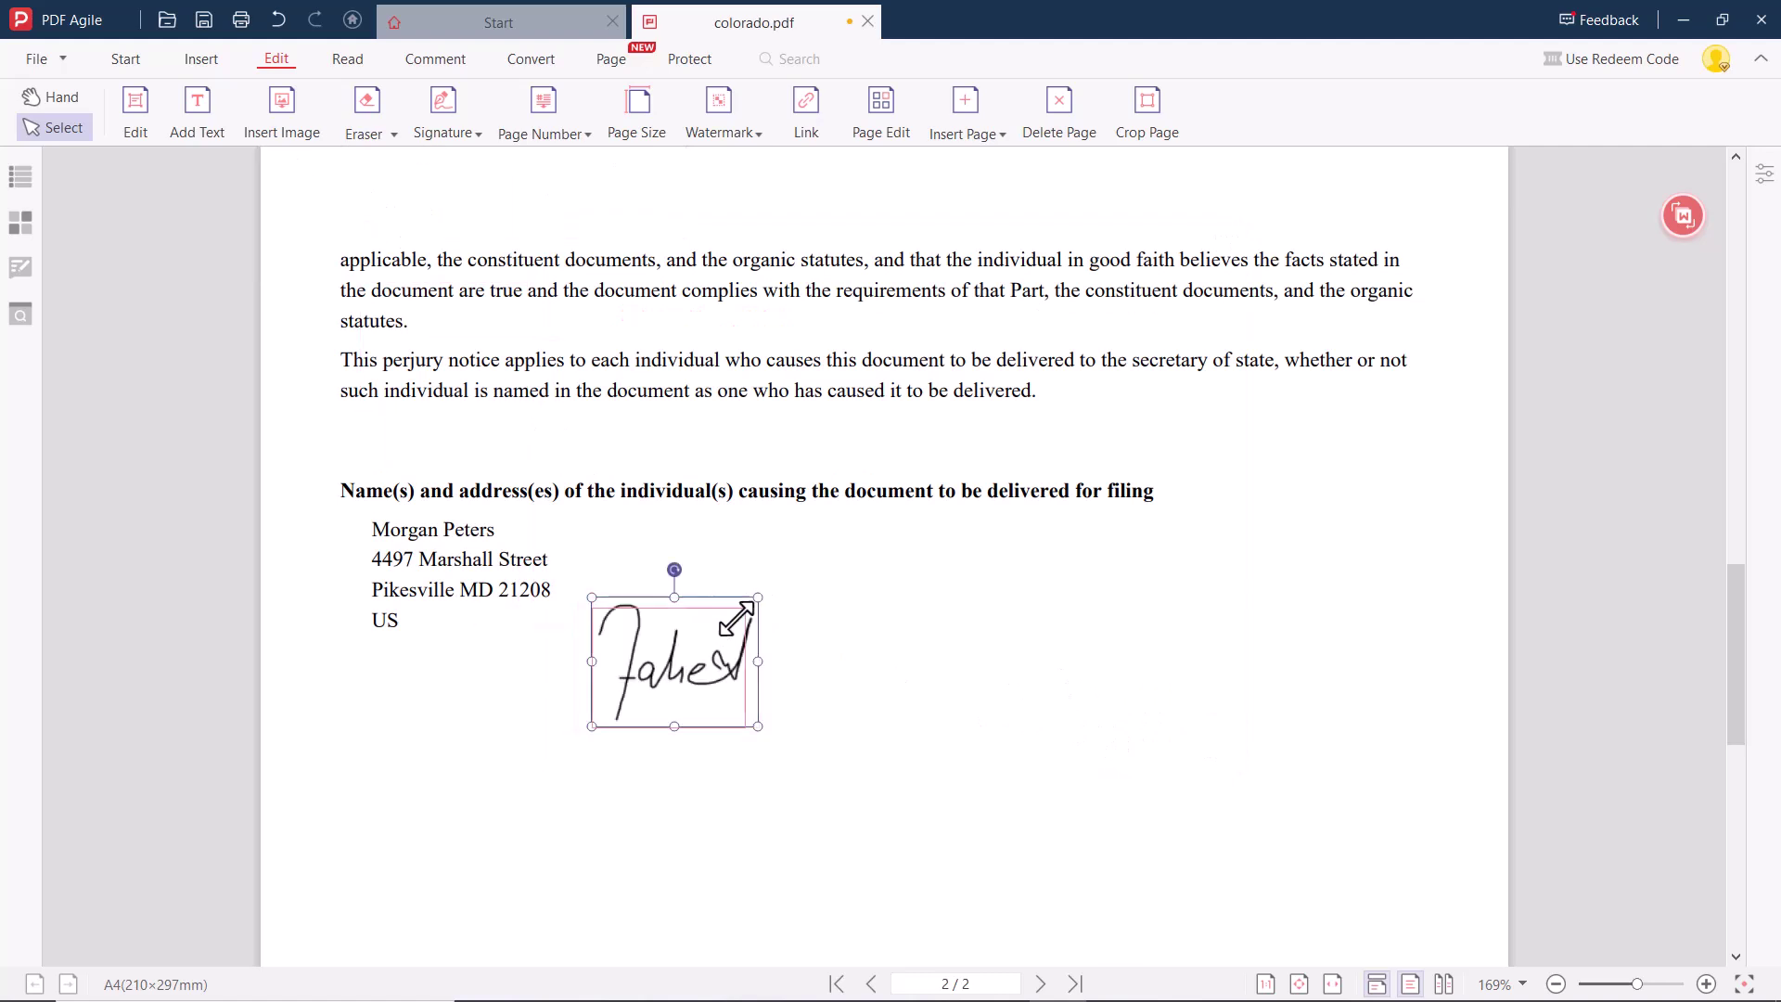
click(797, 655)
Insert the signature image file, shrink it, and drop it left of the handwritten signature.
click(465, 137)
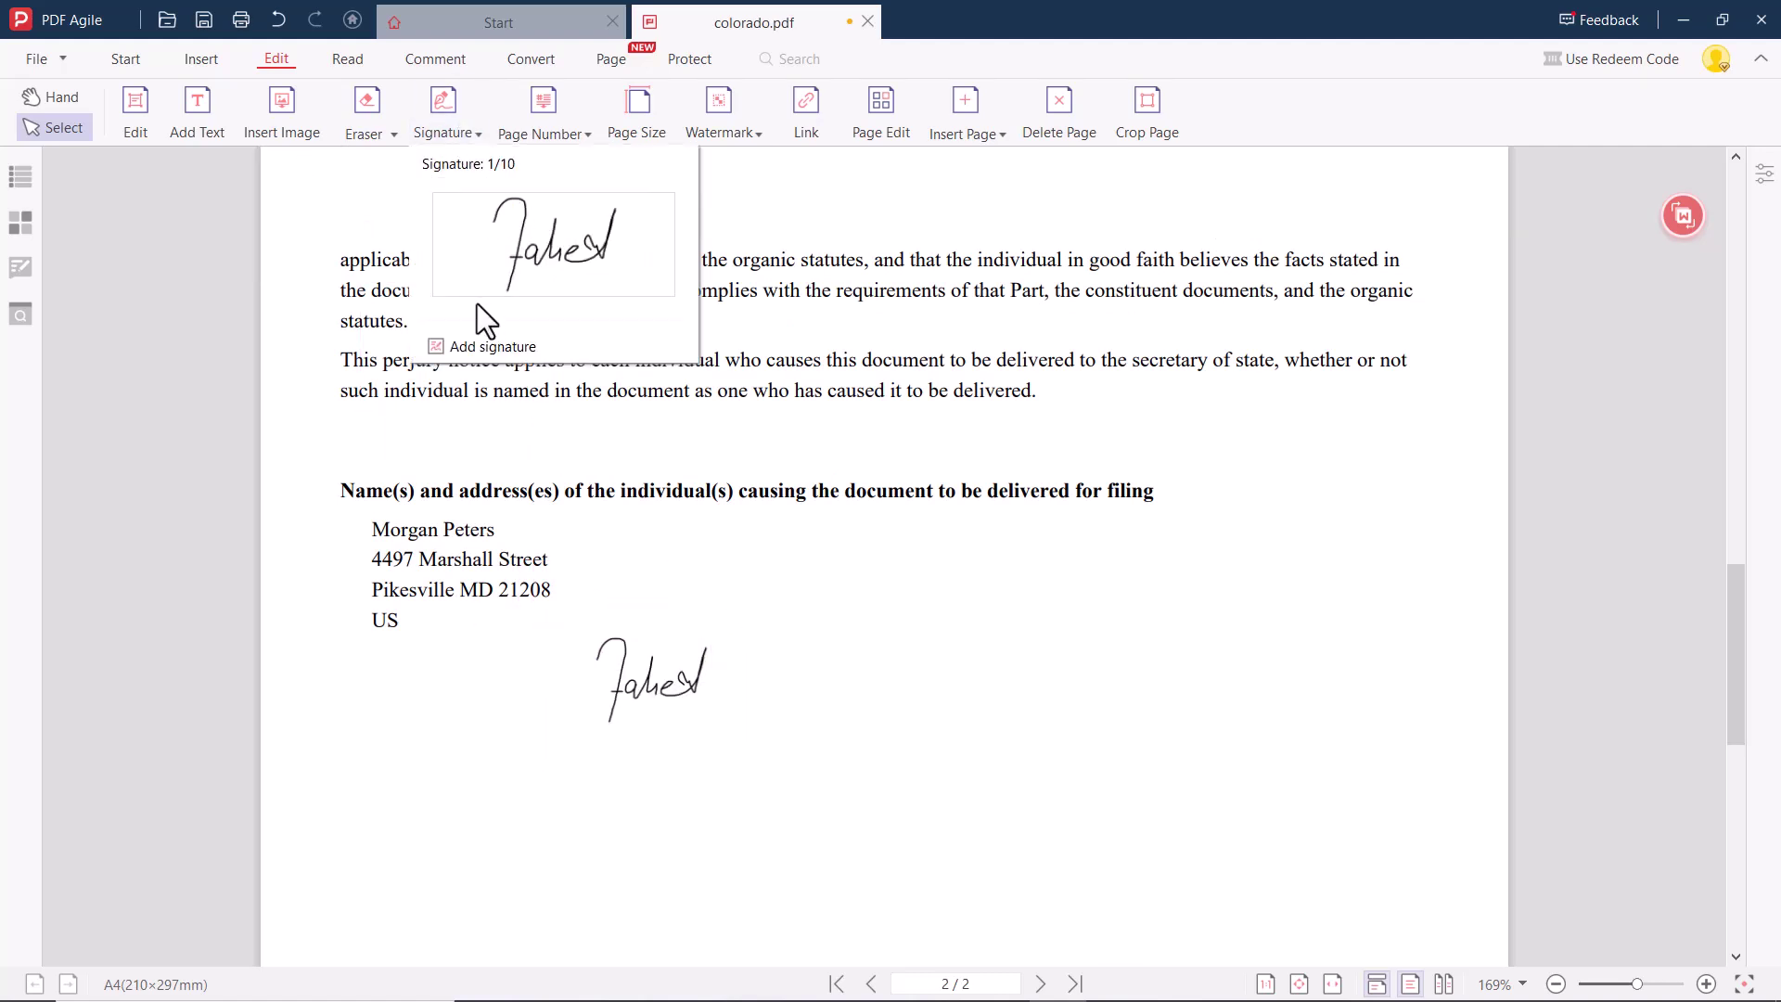
click(492, 345)
click(1126, 310)
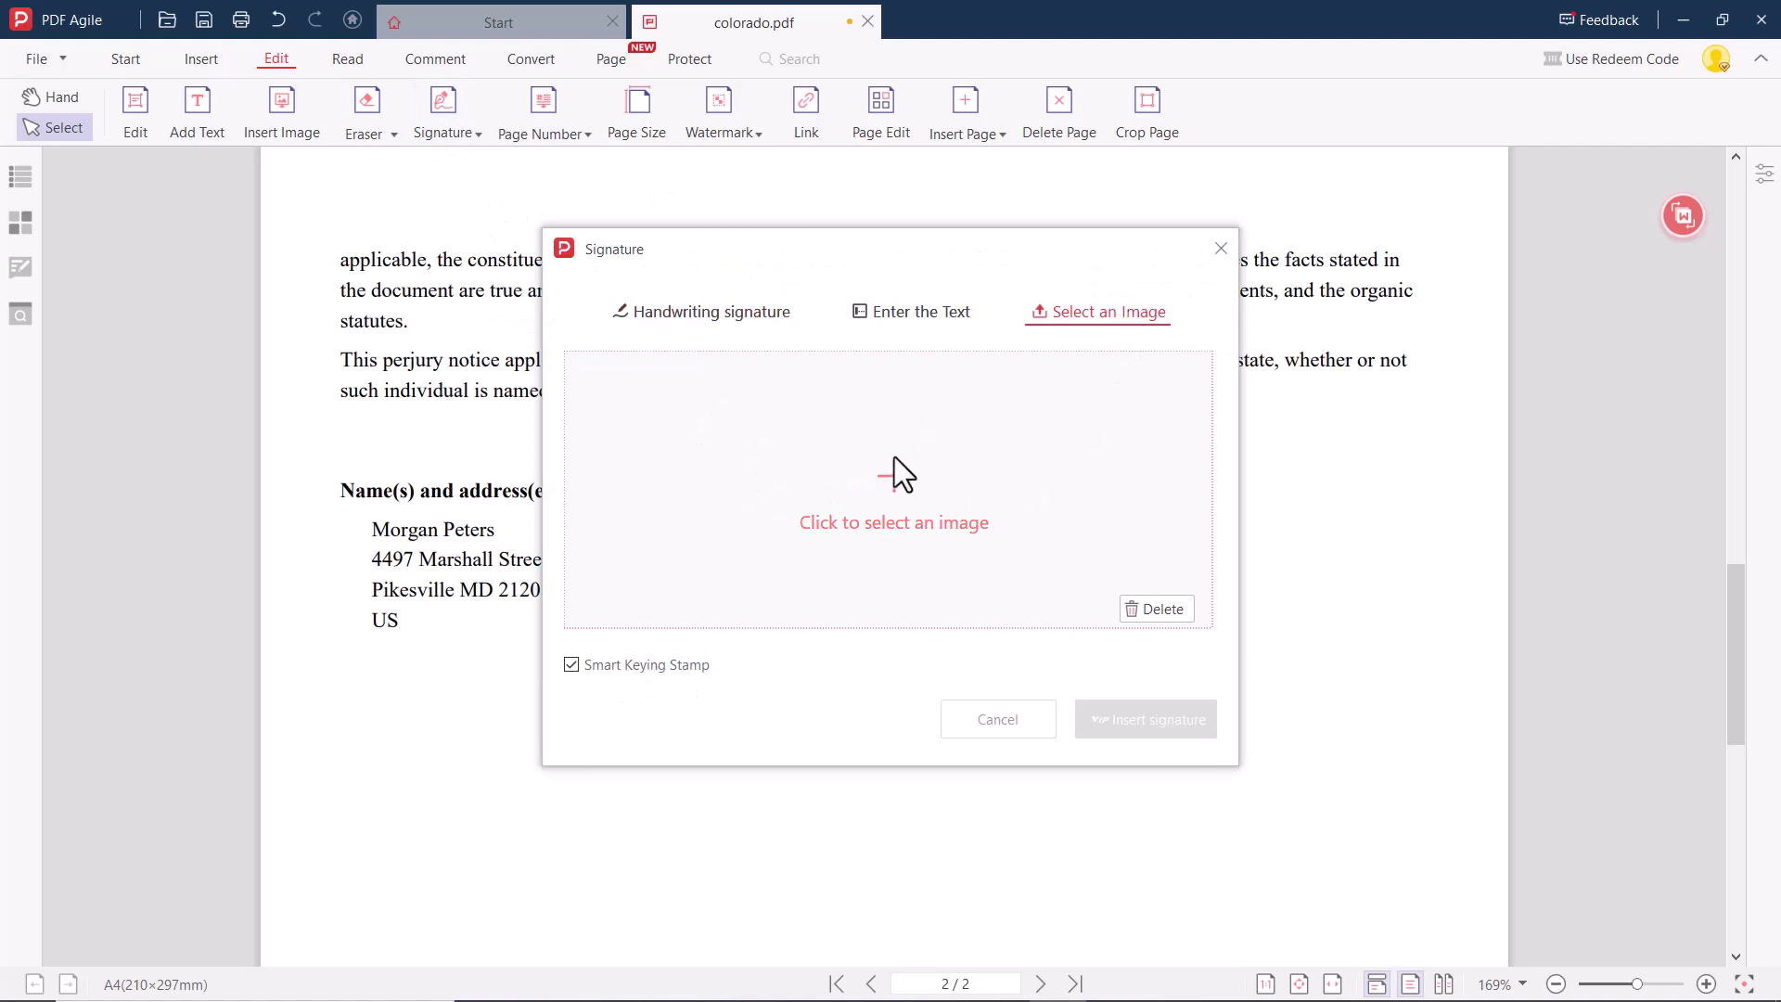
double_click(1339, 415)
click(1135, 718)
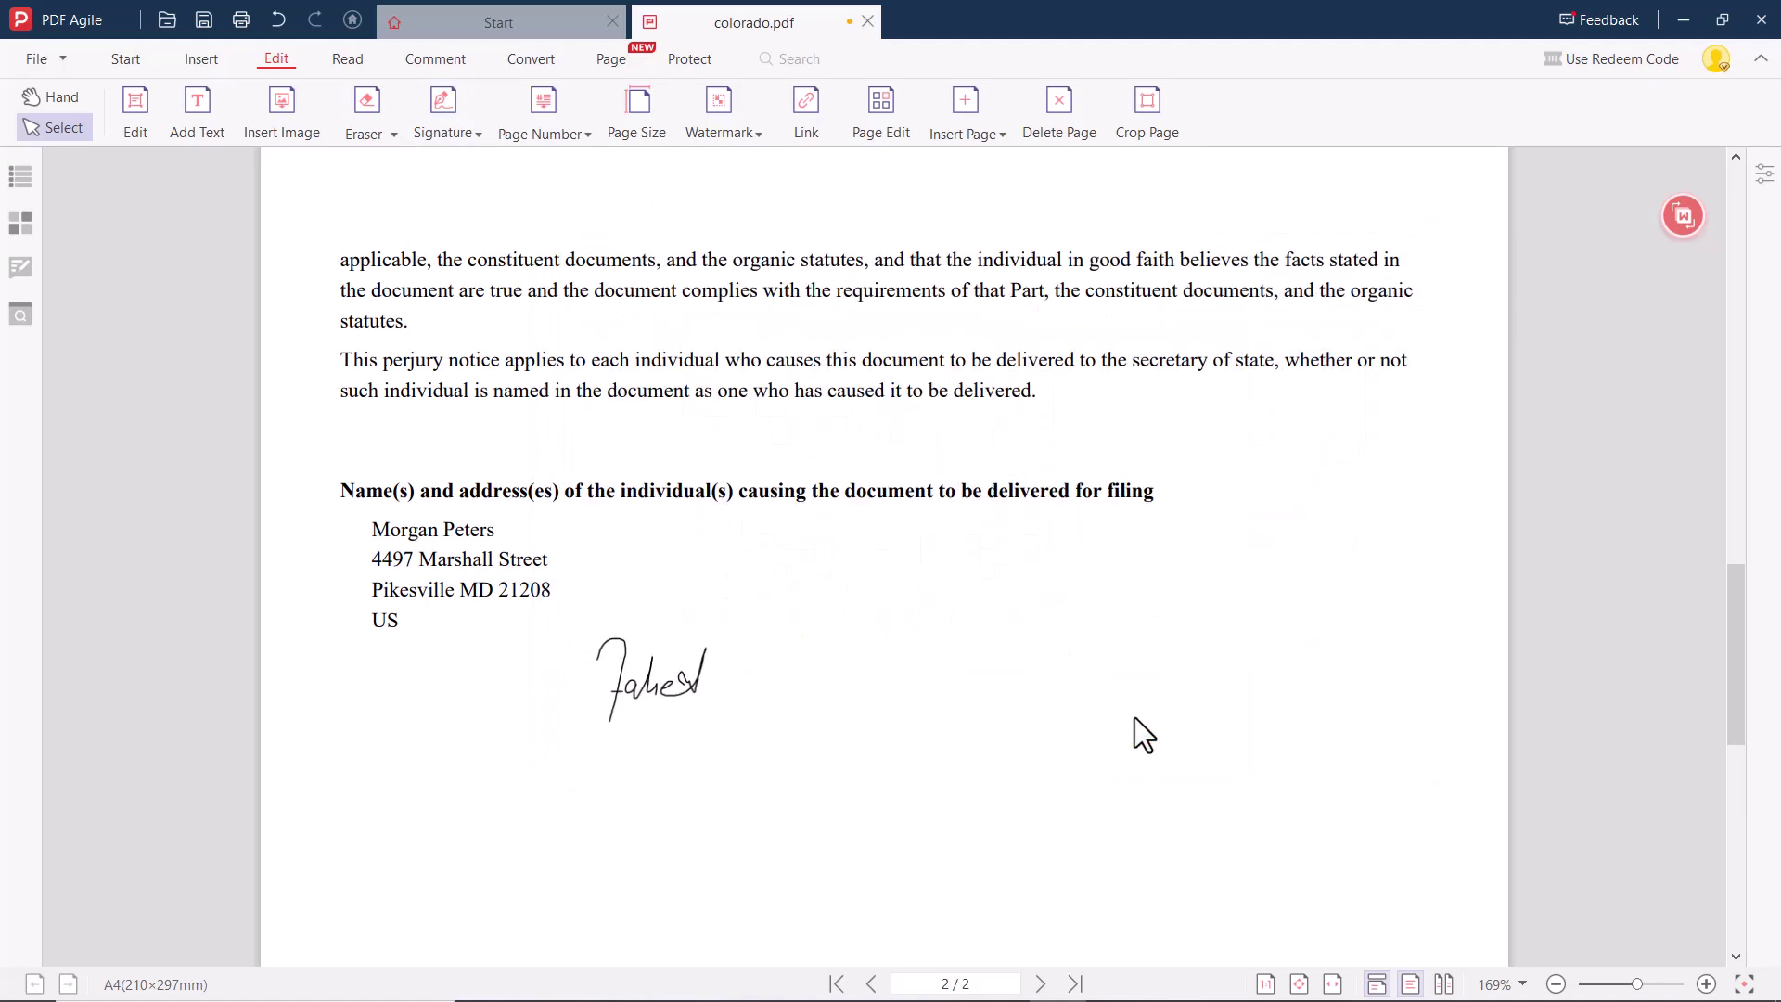
drag(806, 521, 505, 284)
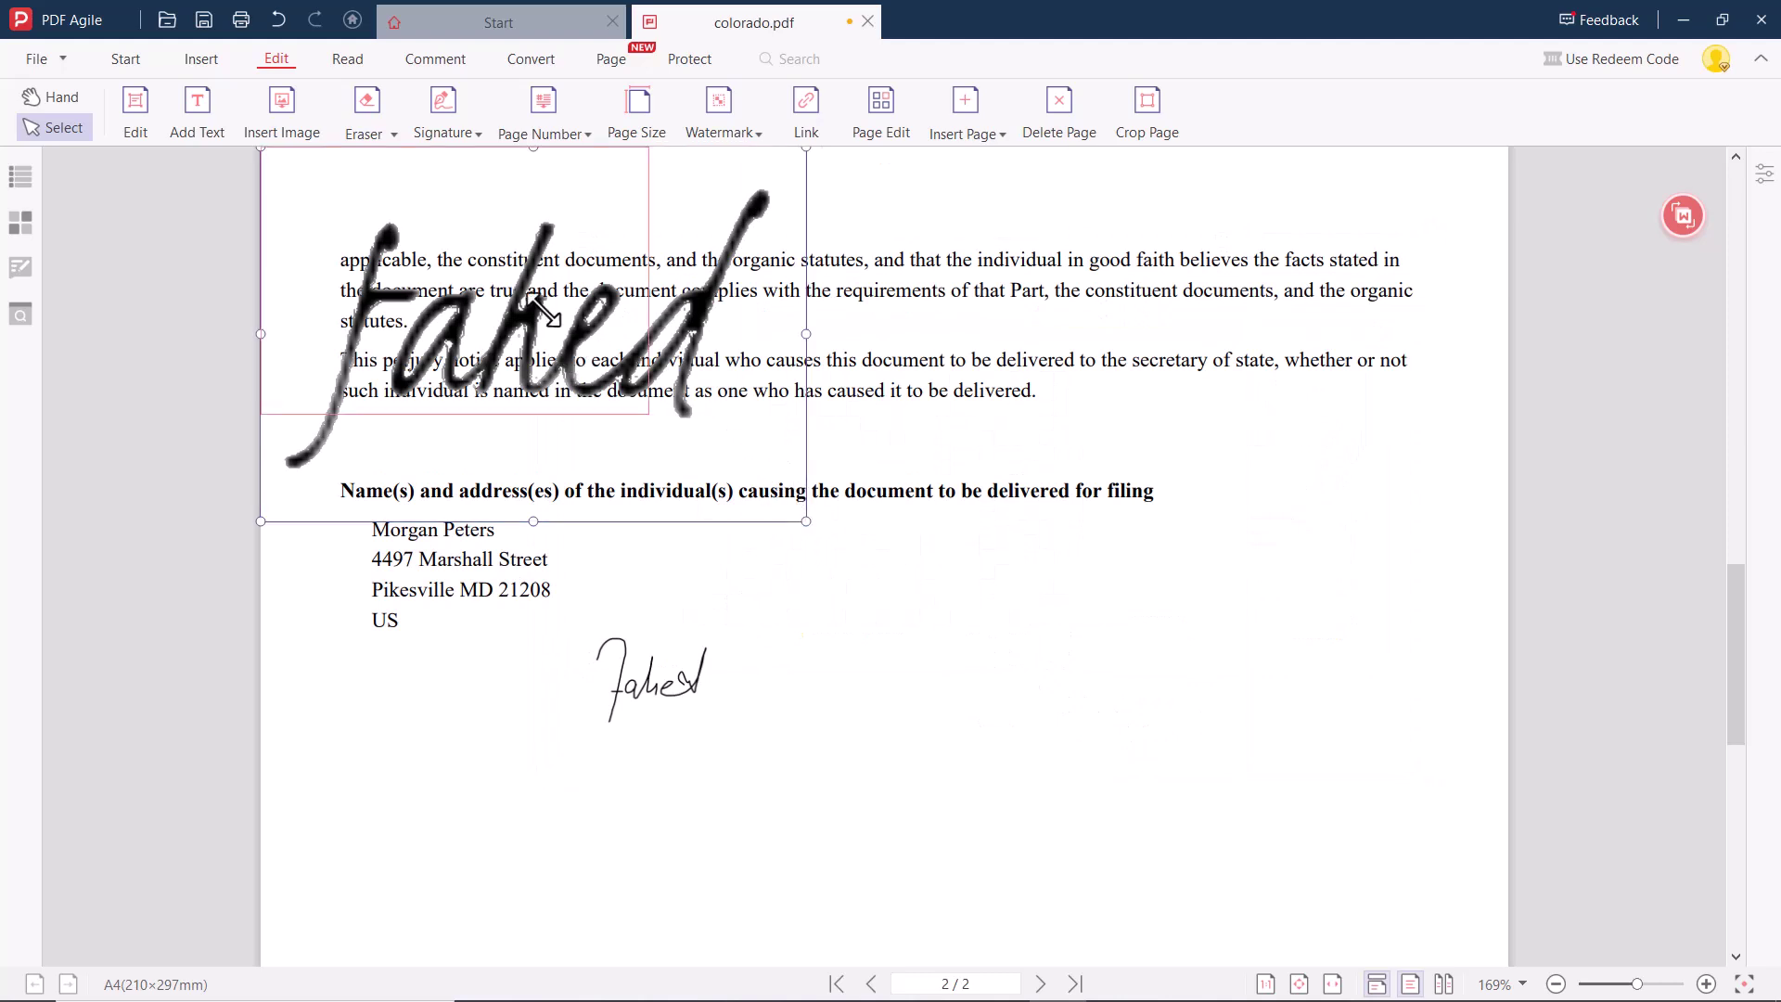
drag(353, 215, 1022, 669)
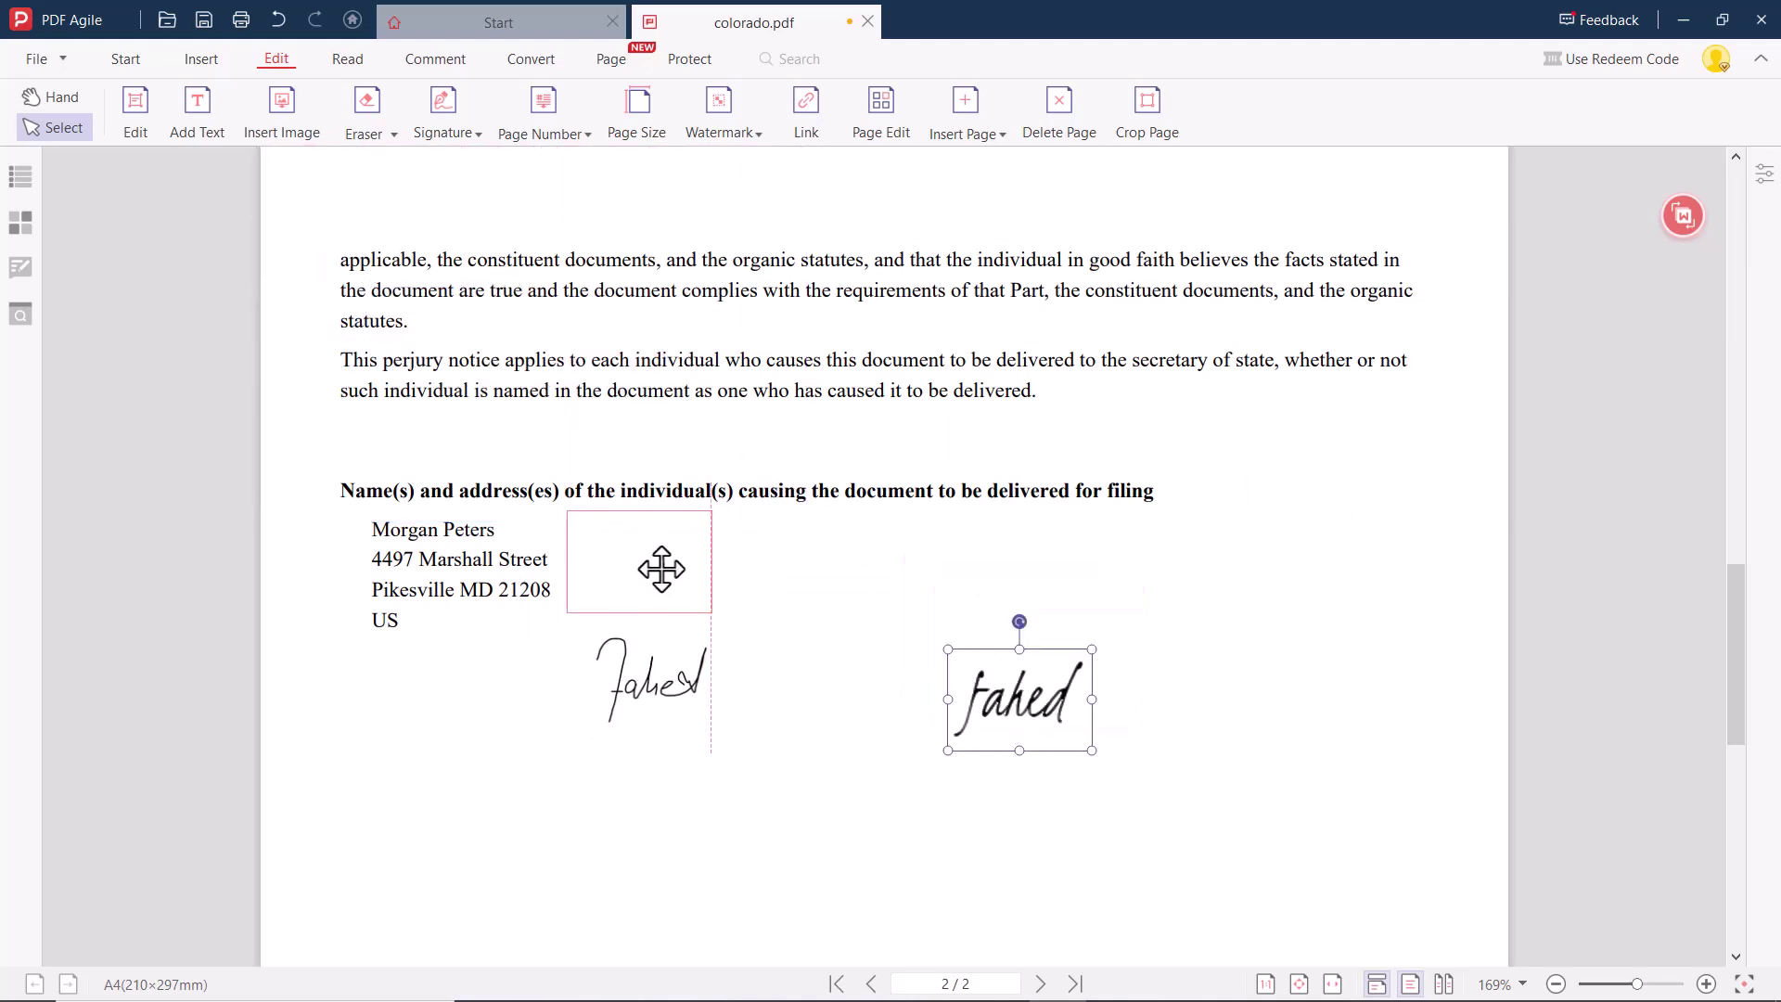
click(438, 696)
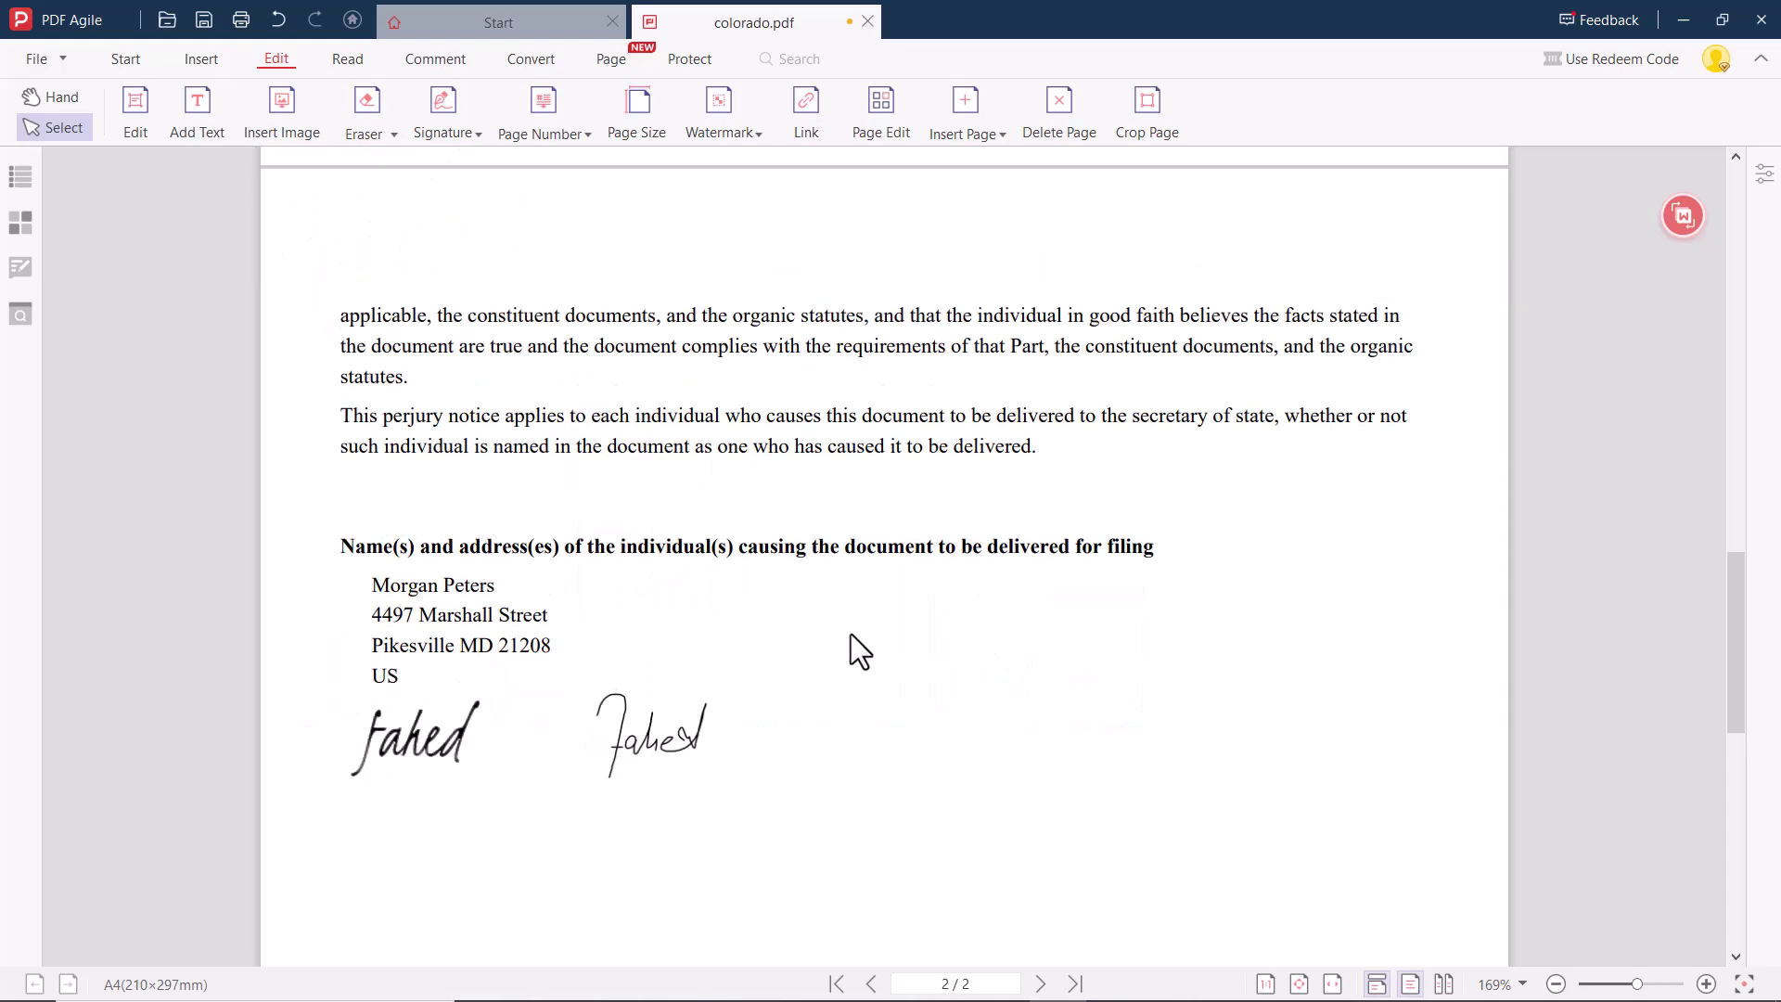
scroll(850, 633, up, 5)
scroll(850, 634, up, 5)
scroll(851, 633, up, 5)
scroll(851, 633, up, 5)
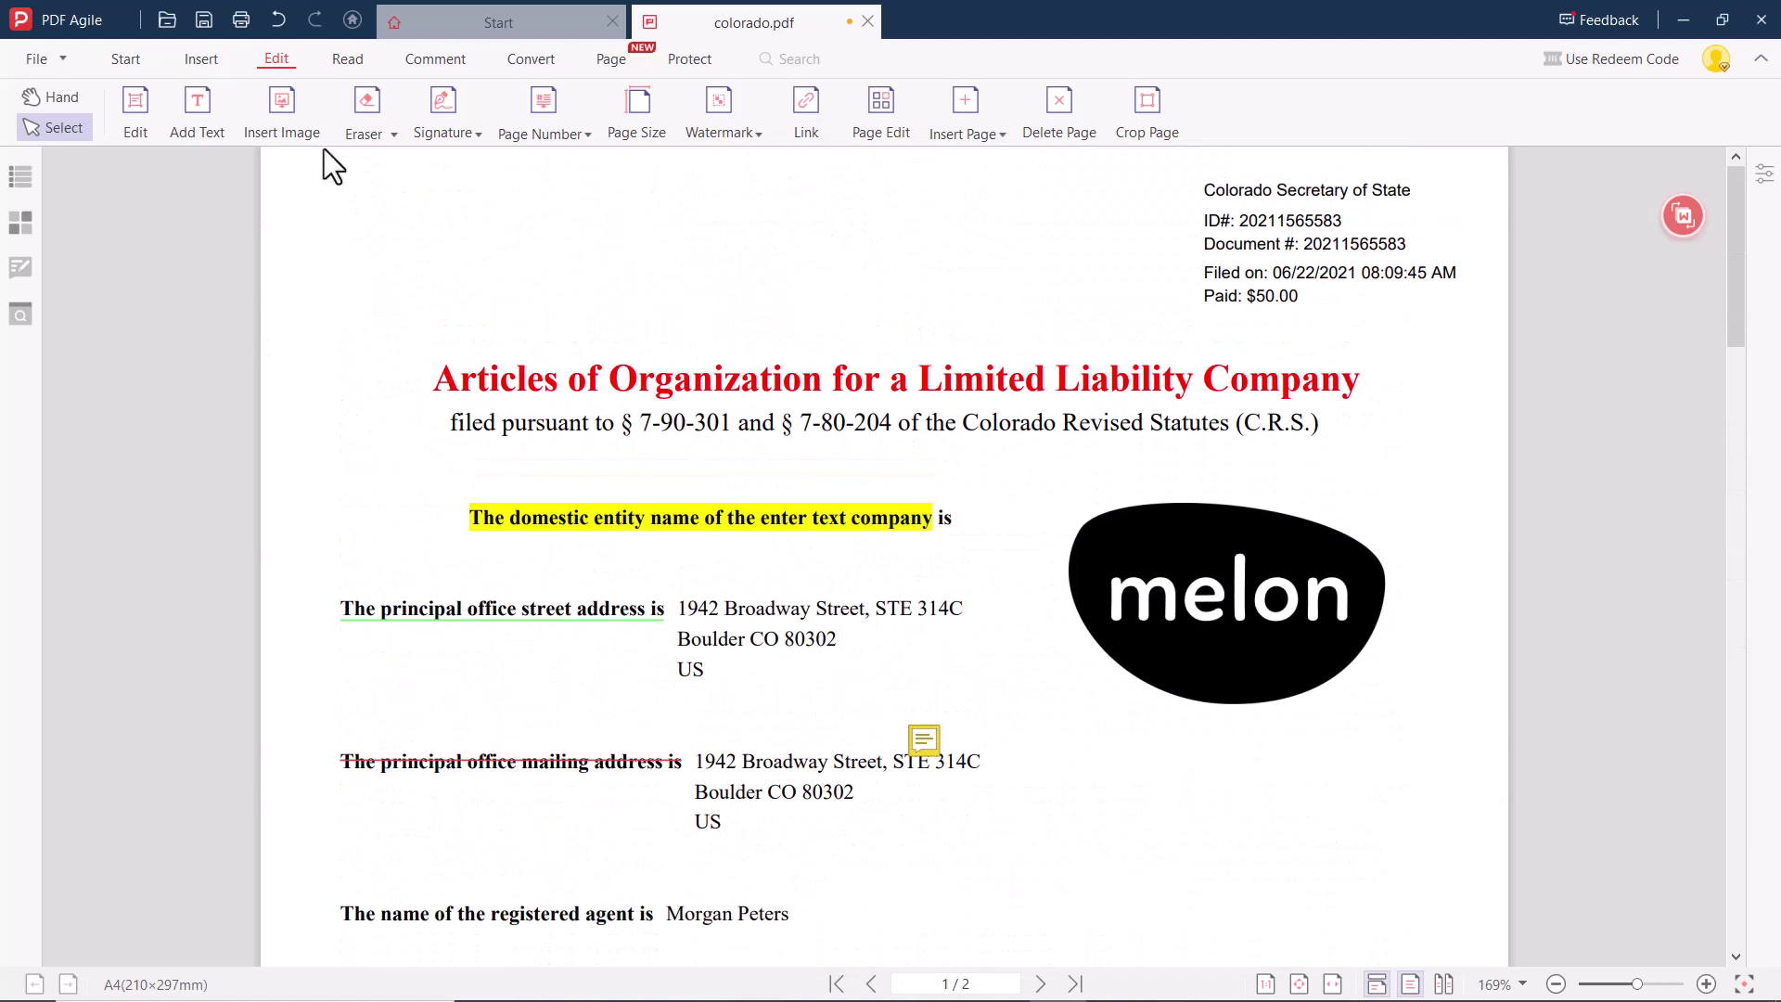
Run OCR on page 1 and export the recognised text as a TXT file.
click(349, 59)
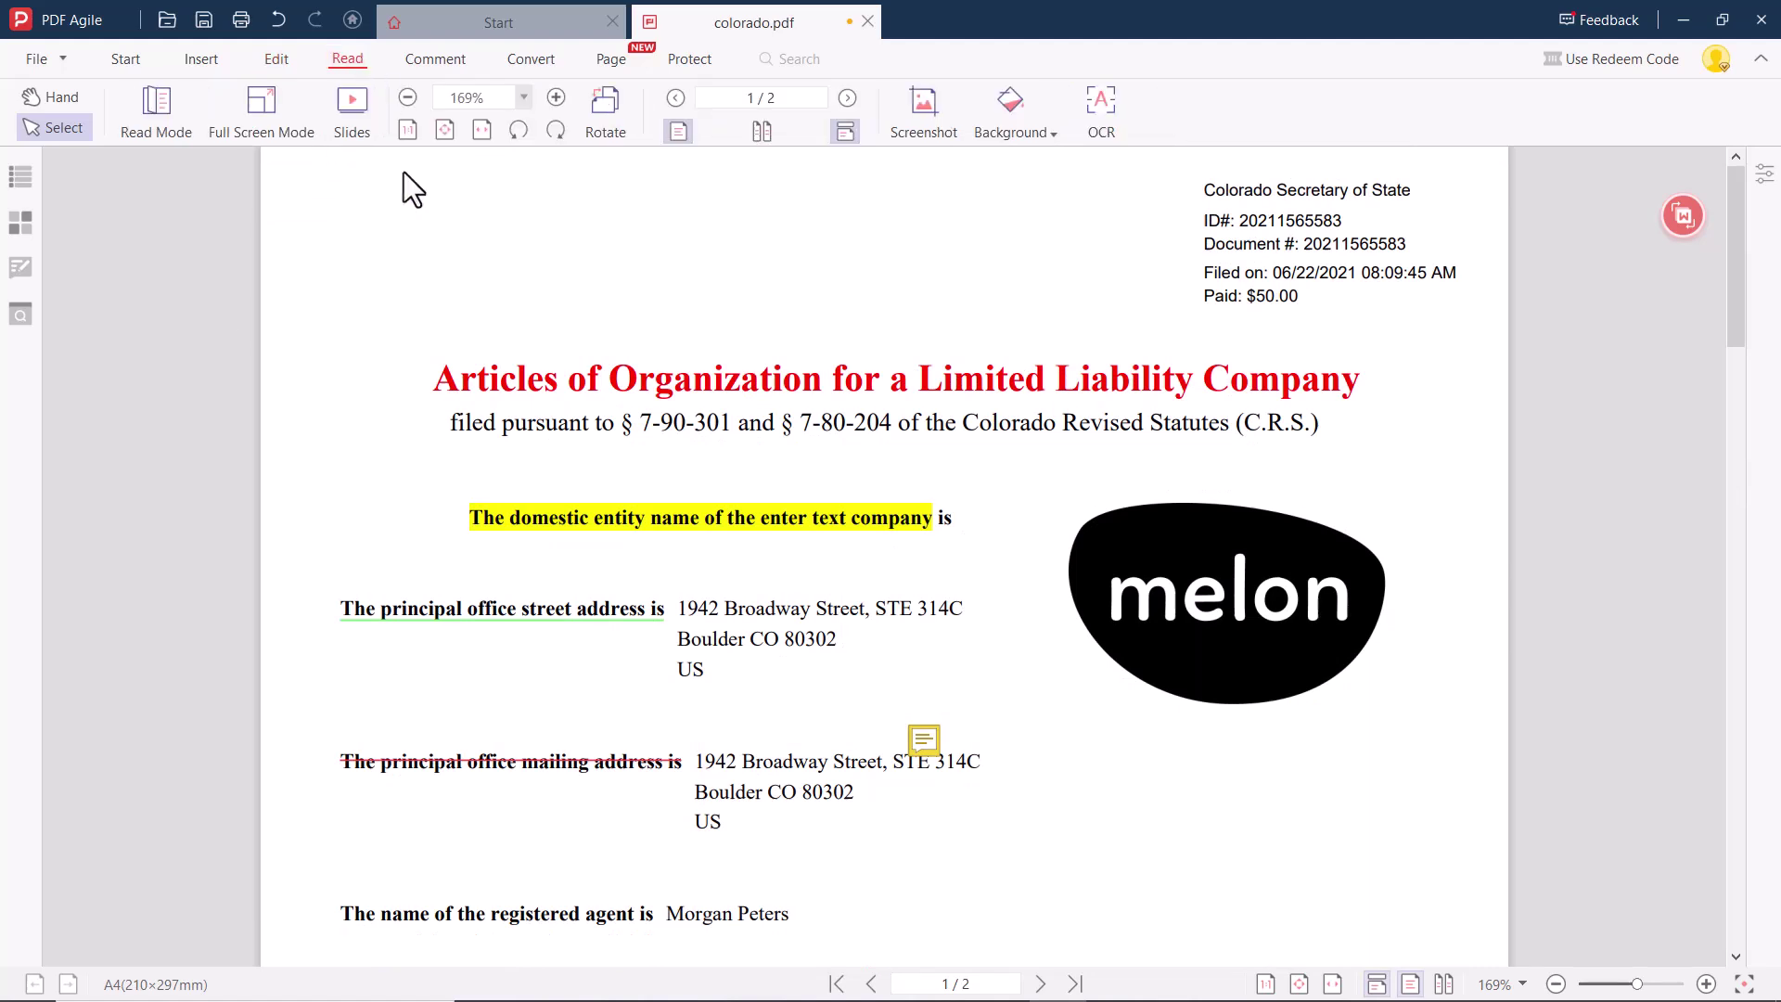
click(1107, 103)
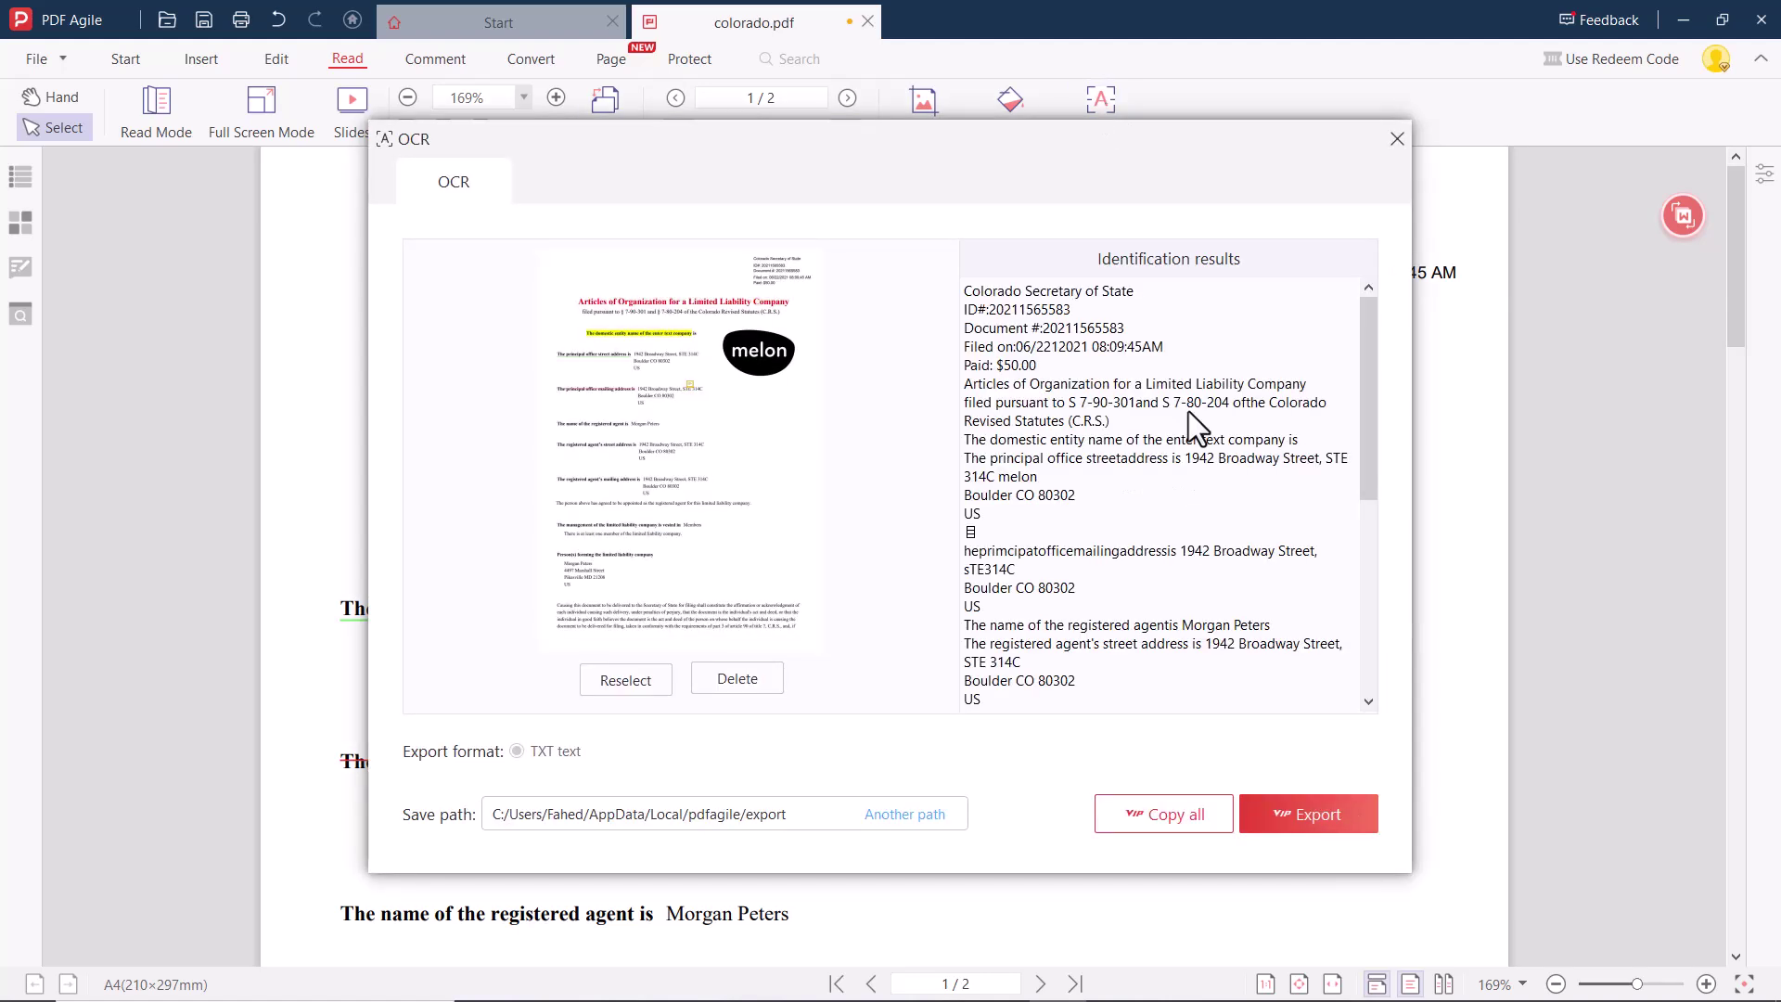
click(1284, 818)
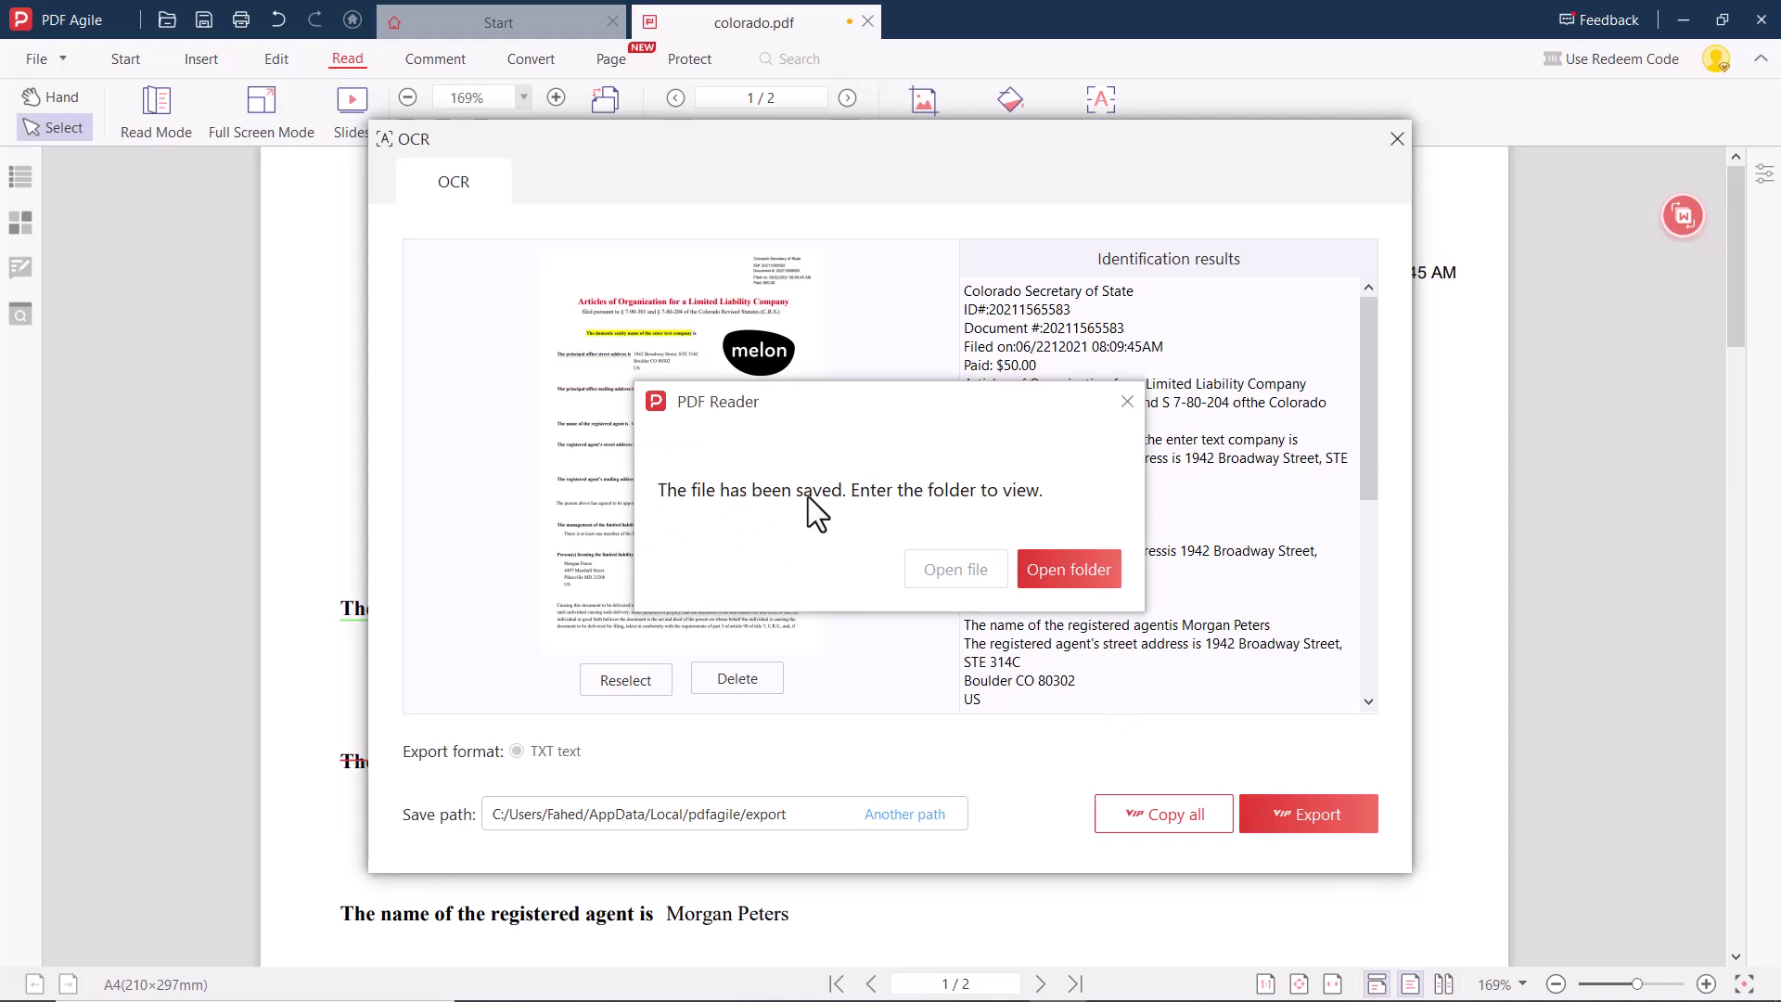
click(1068, 569)
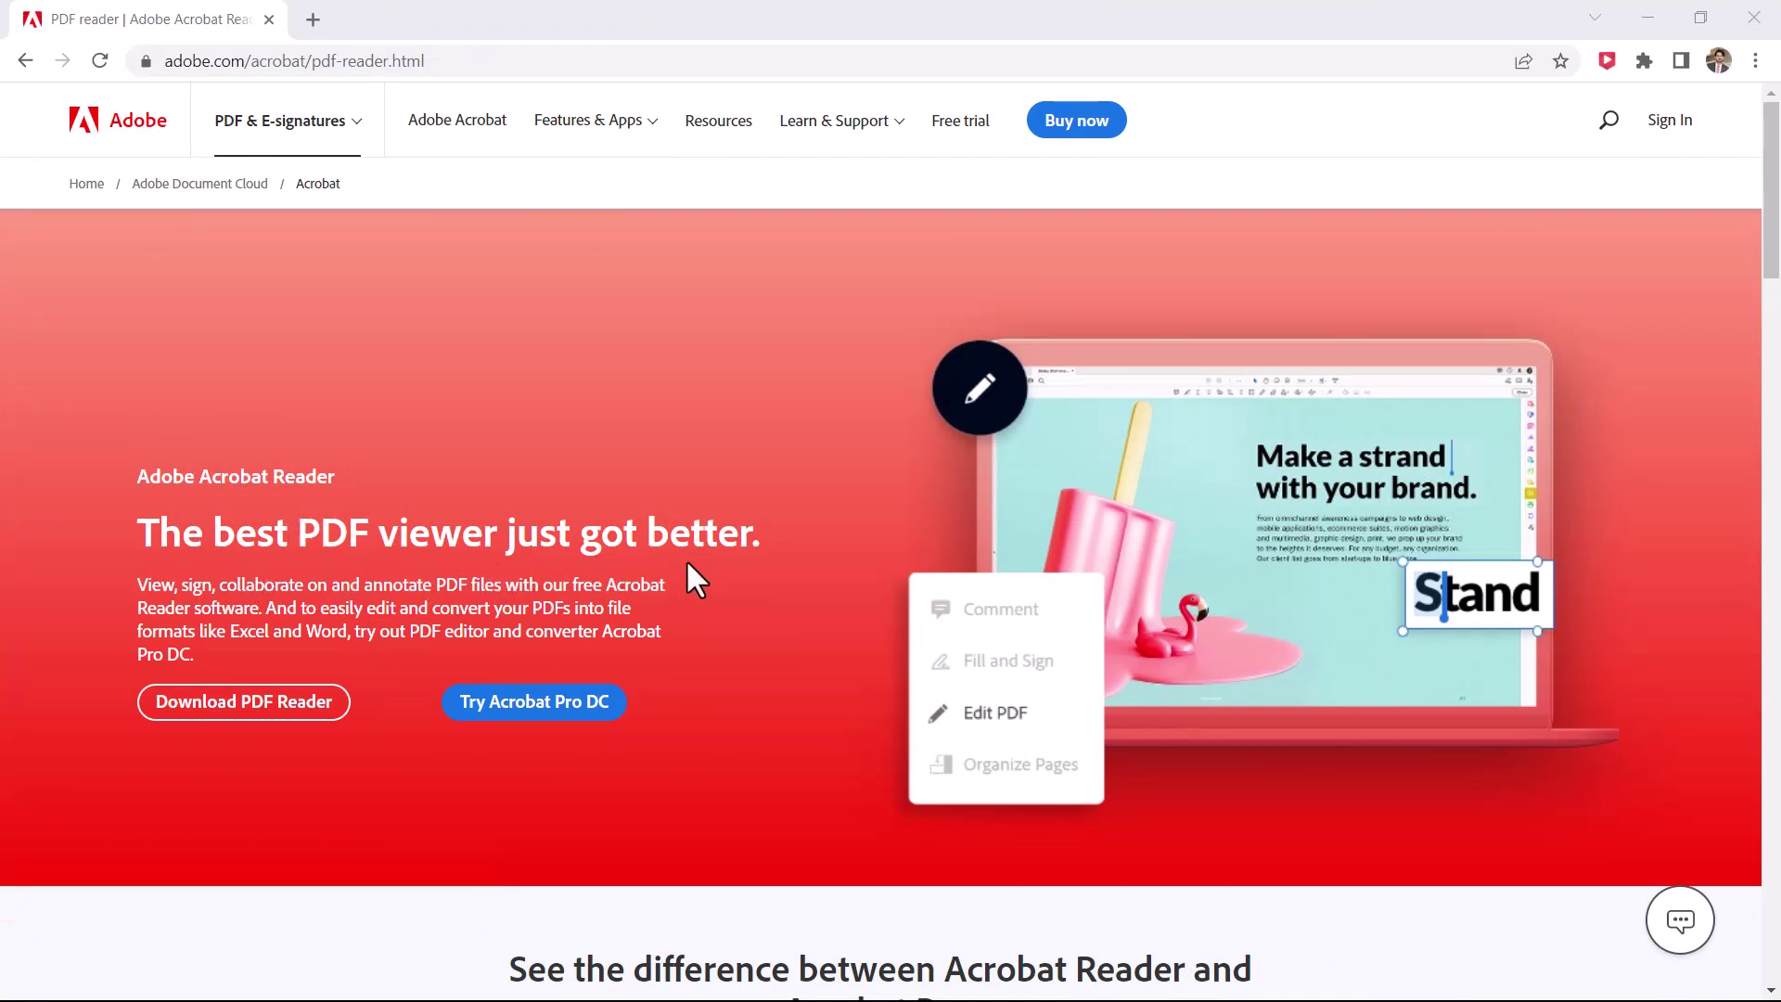
scroll(372, 656, down, 5)
scroll(372, 658, down, 3)
scroll(374, 655, up, 8)
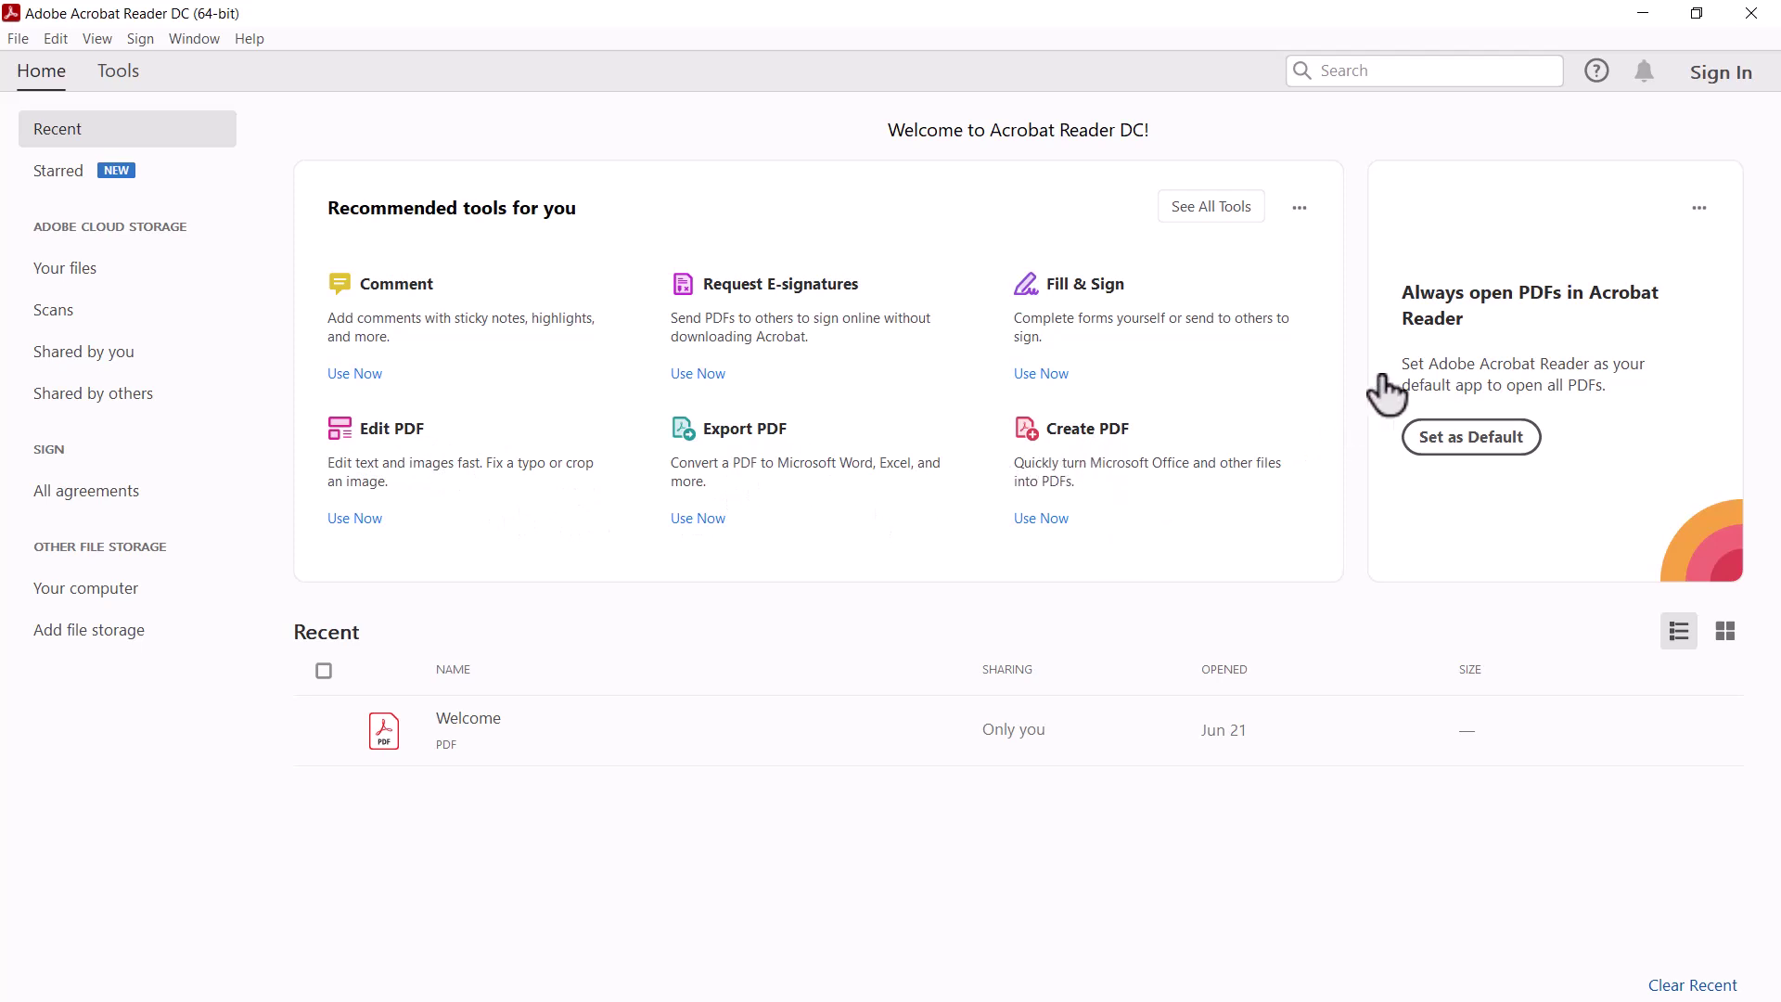
From All Tools, start Stamp and pick the signed NDA PDF from Downloads.
click(1228, 209)
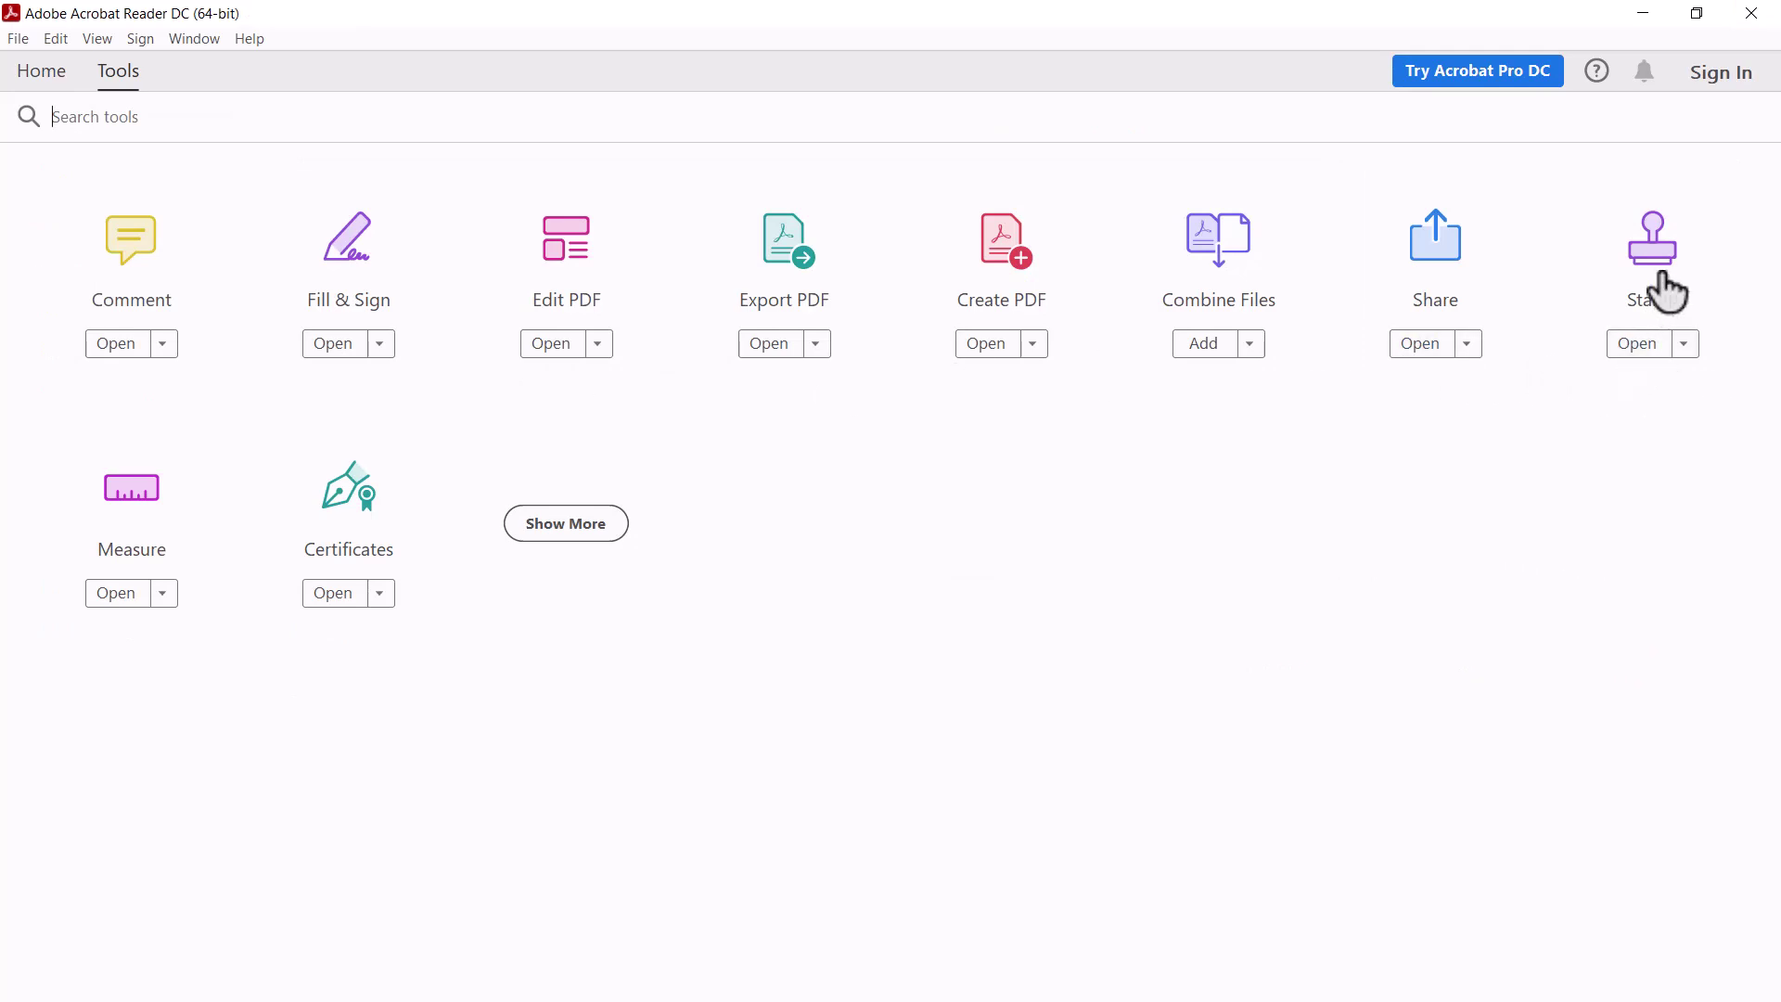
click(1640, 344)
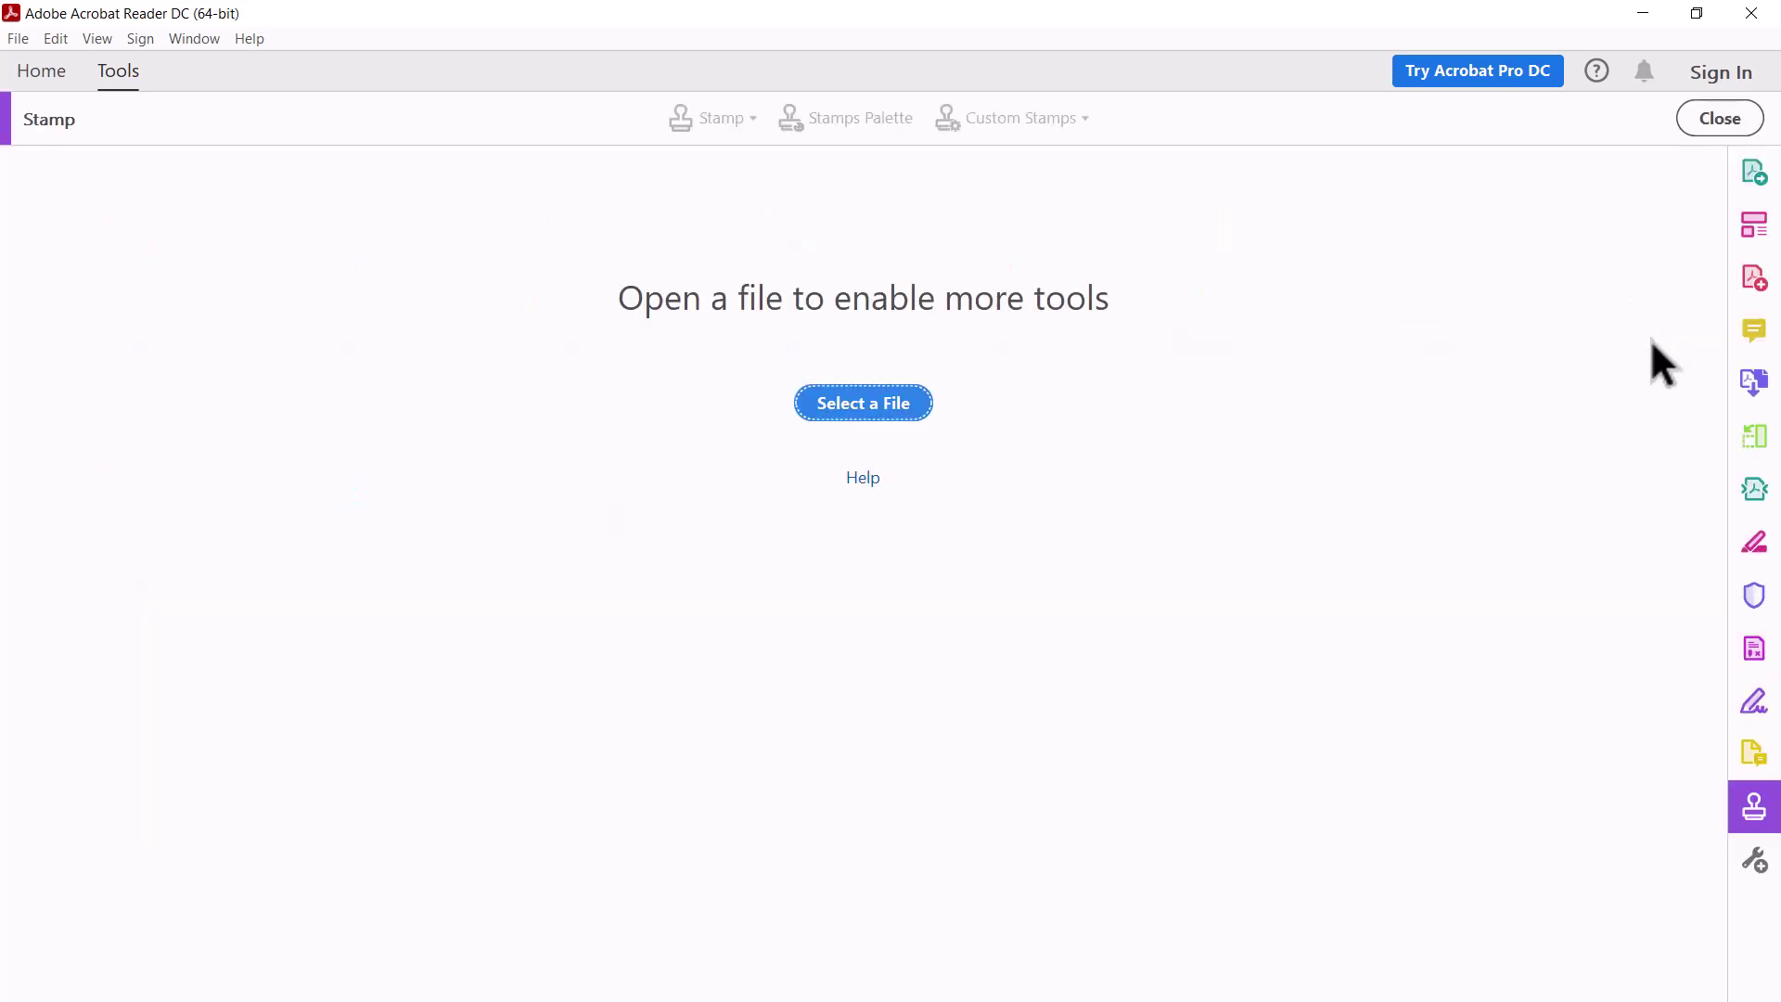
click(867, 392)
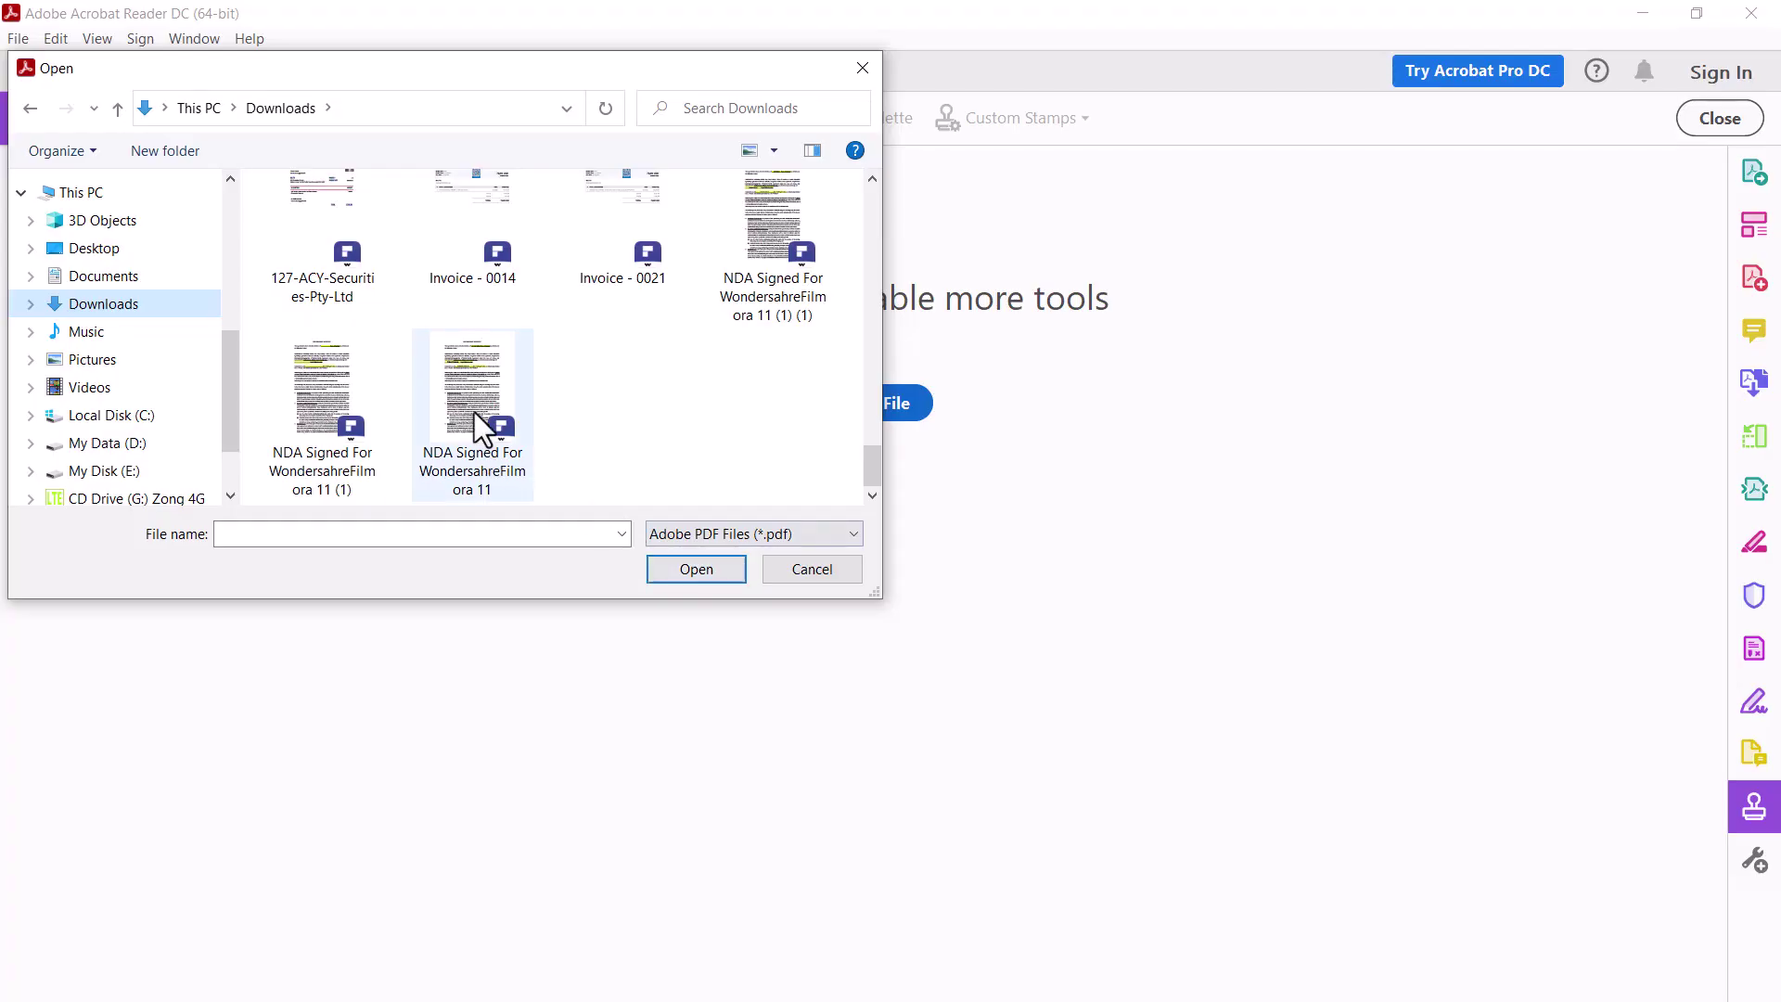
click(474, 412)
Open the NDA and place an APPROVED stamp below the Date line on page 3.
click(699, 568)
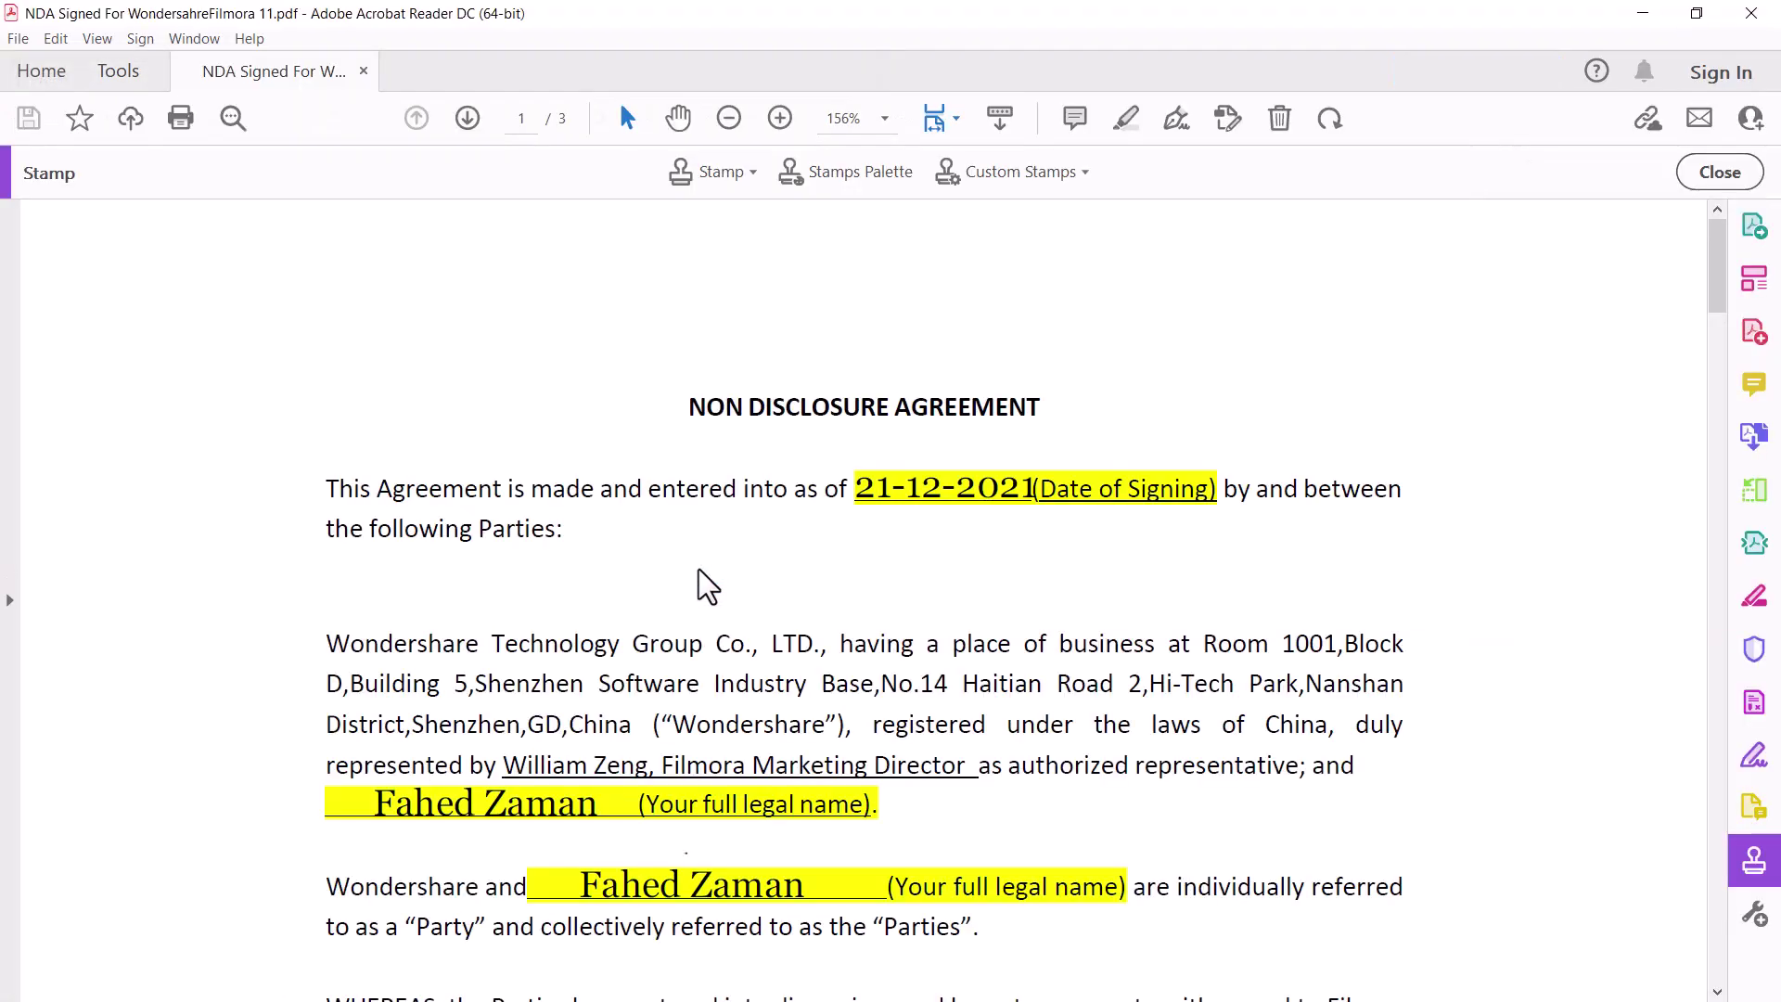
scroll(1134, 578, down, 3)
scroll(1133, 576, down, 2)
scroll(1134, 570, down, 10)
scroll(1558, 765, down, 4)
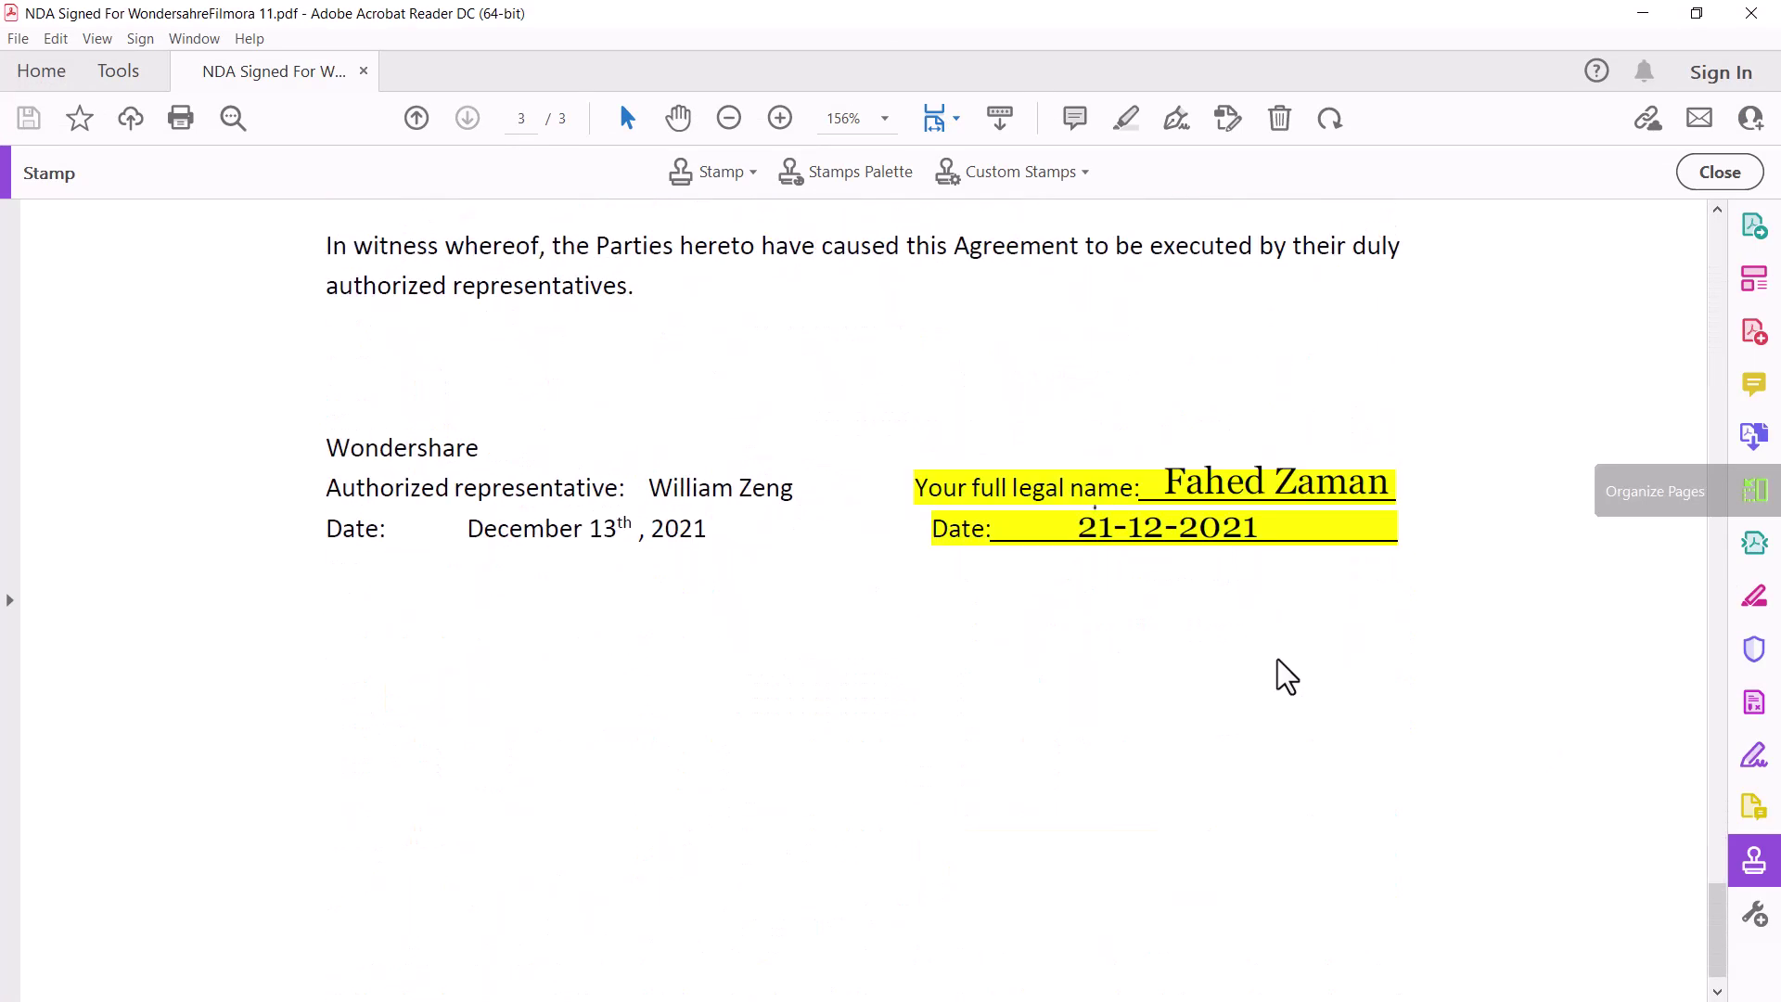
click(712, 172)
click(746, 234)
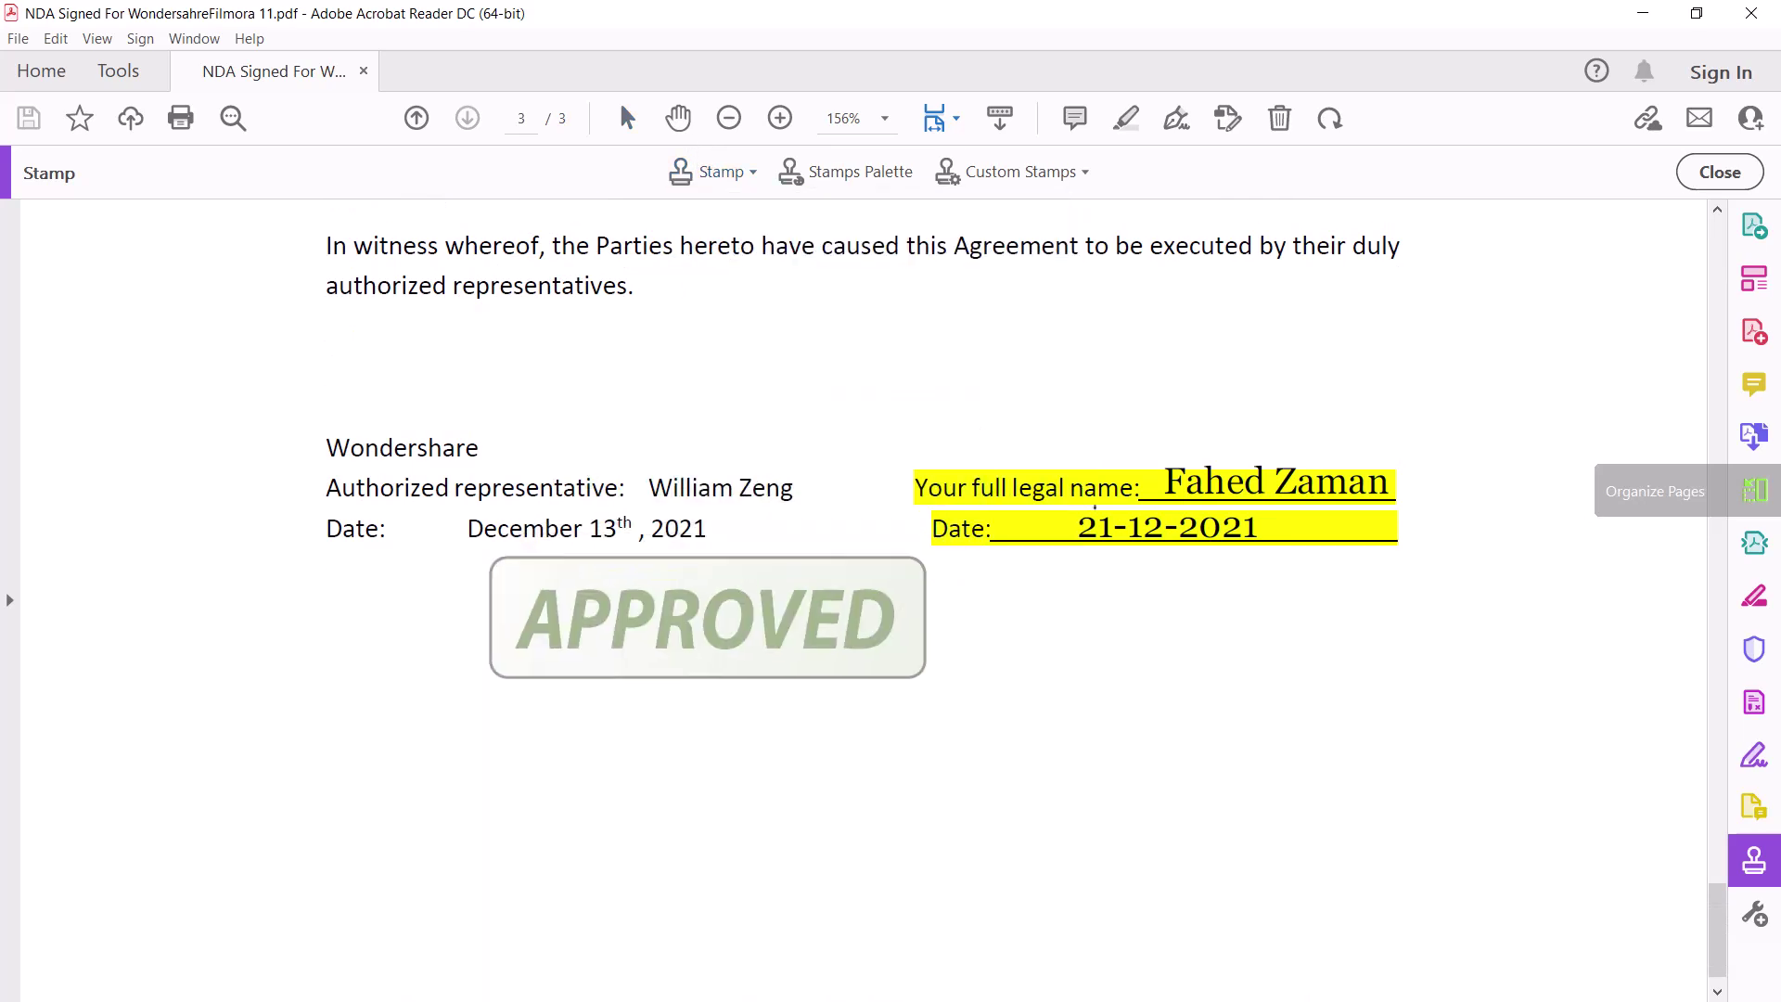
click(587, 649)
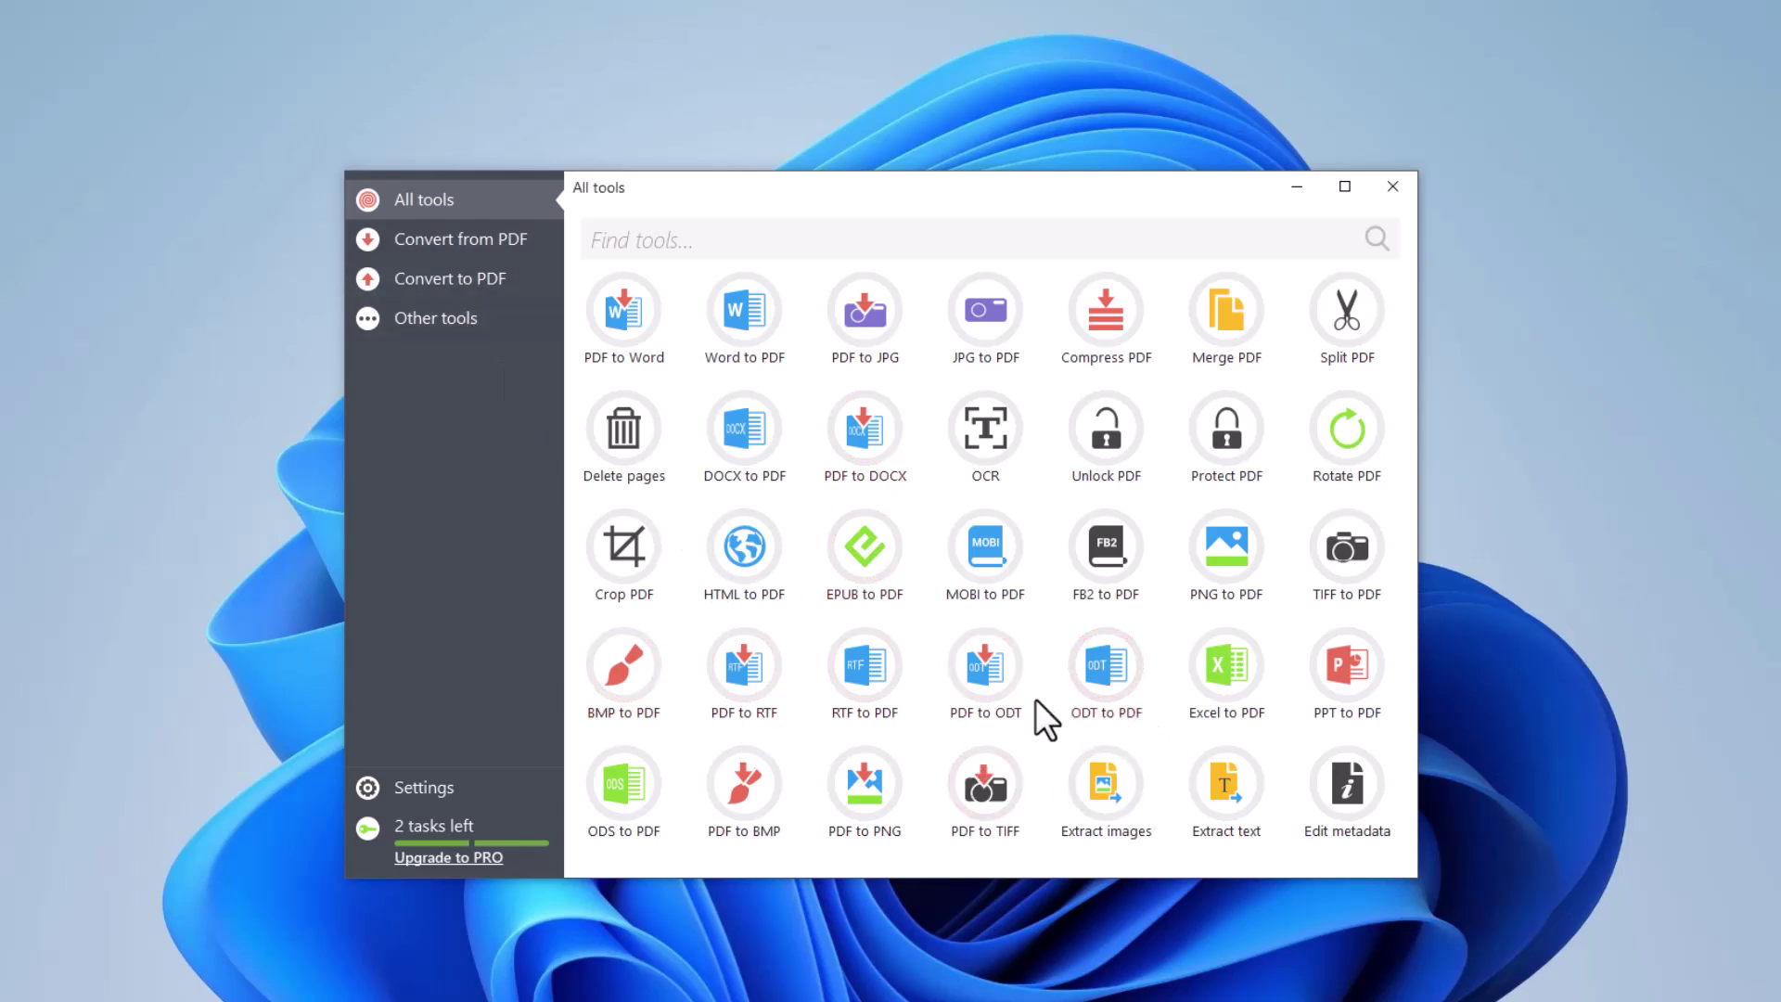
Load DHgate affiliate program.pdf into PDF to JPG, enable Split, and convert it.
click(871, 317)
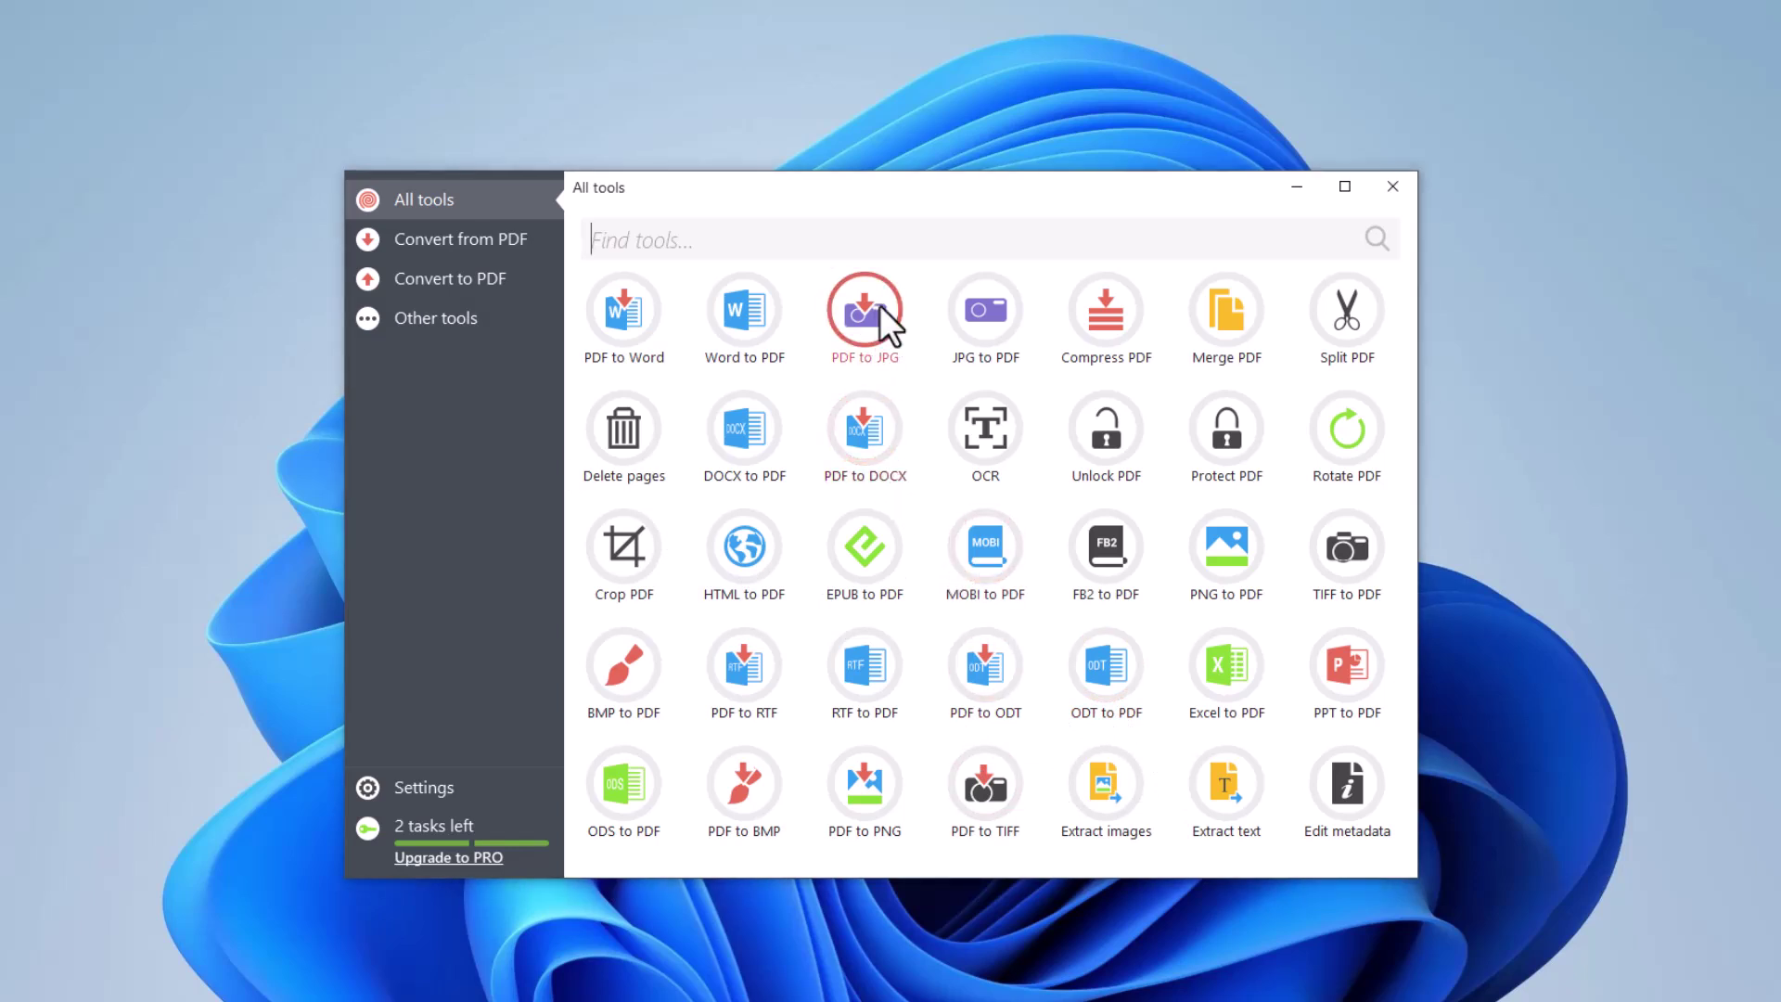
click(880, 304)
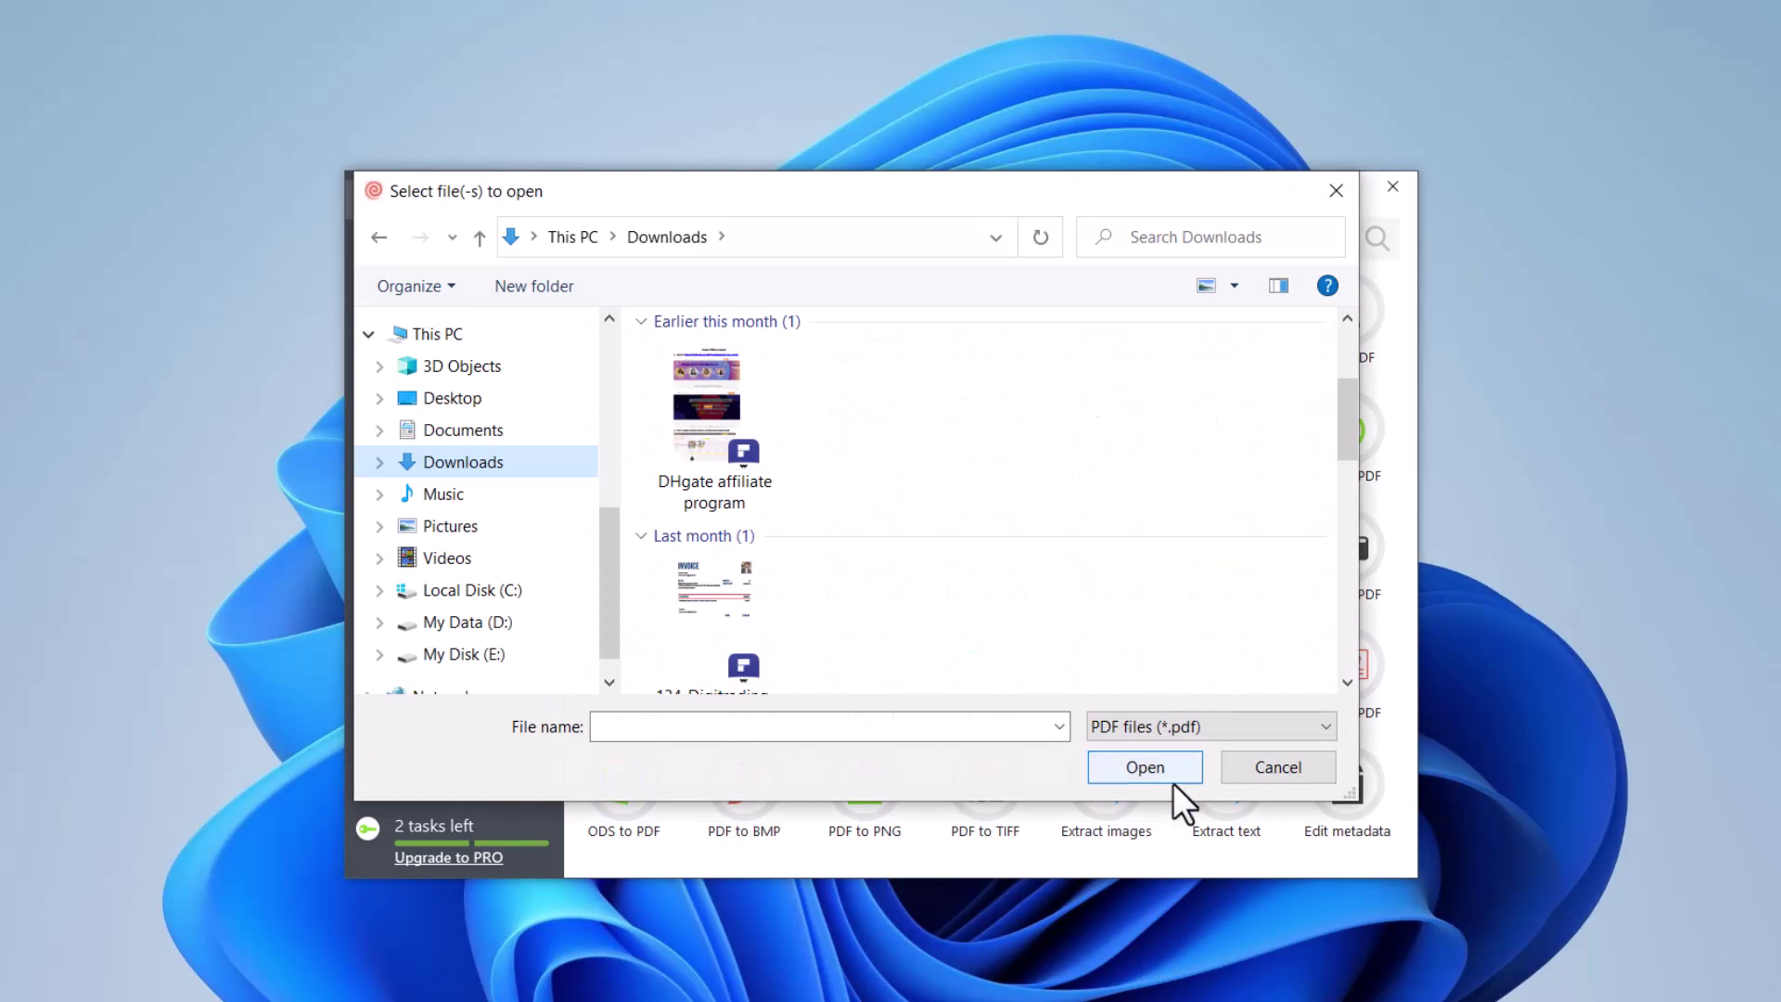
click(723, 404)
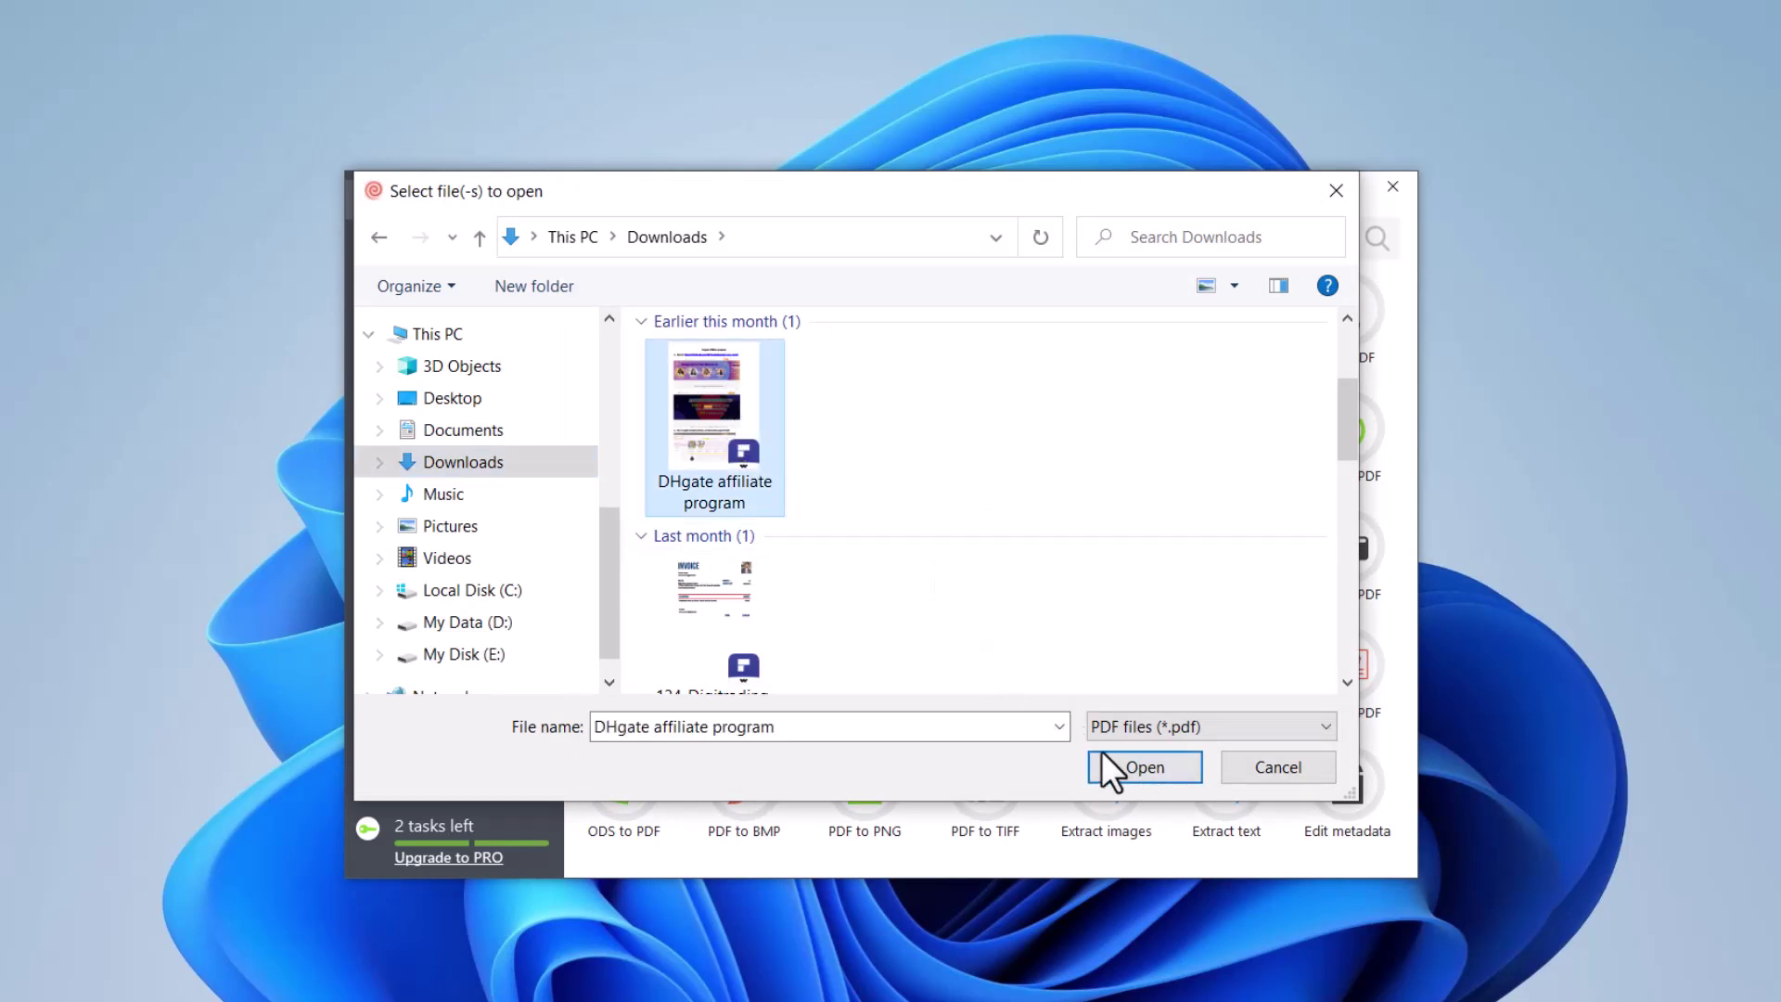
click(1129, 761)
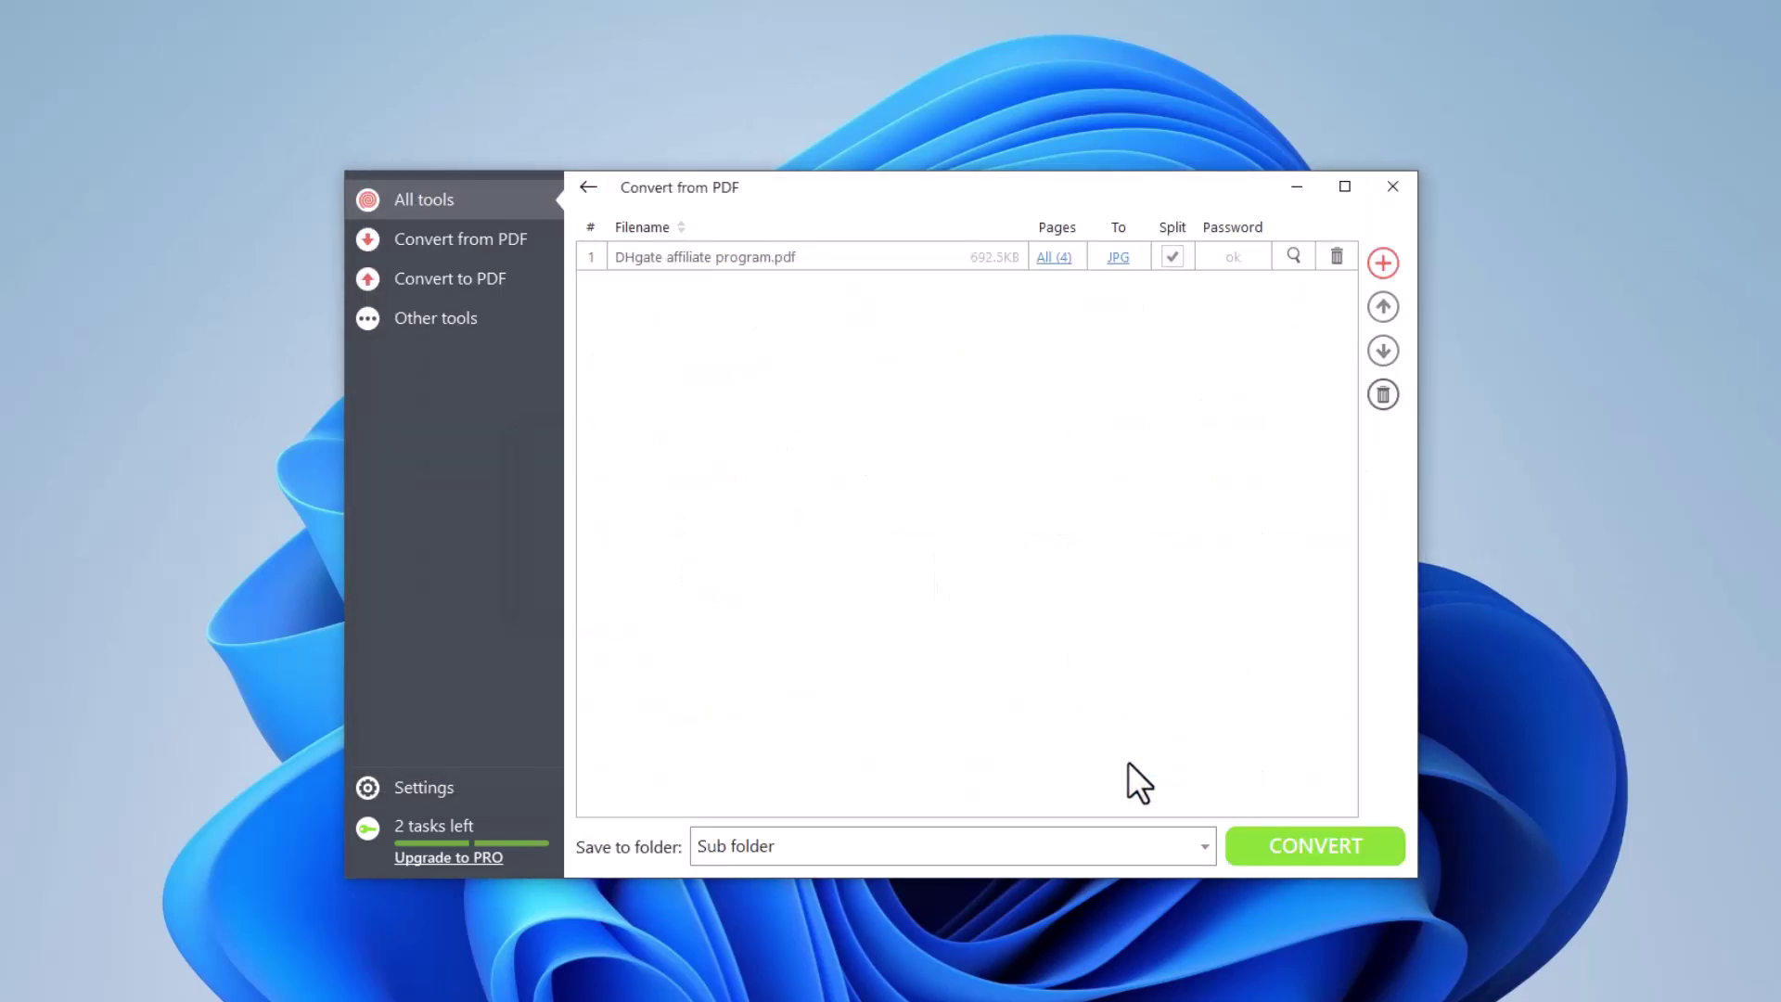
click(1174, 256)
click(1316, 837)
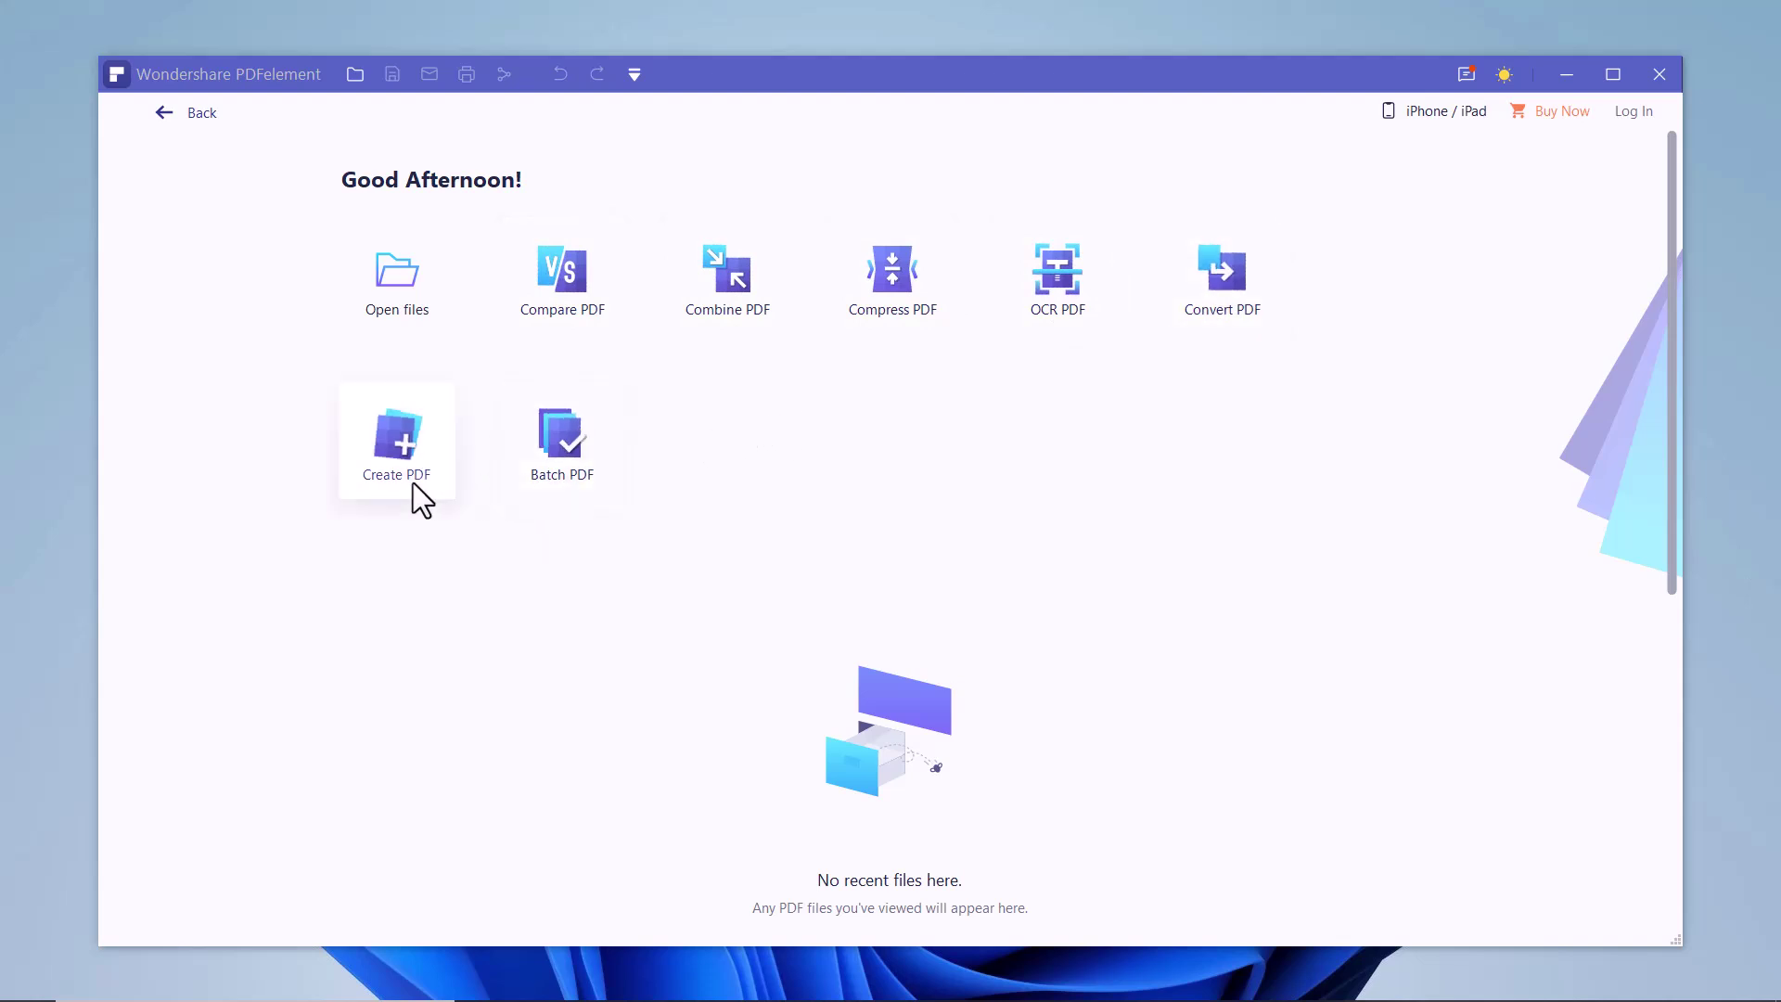
Open the Filmora V11 Introduction PDF and retype the heading as 'Type your Text, functions, projects'.
click(413, 311)
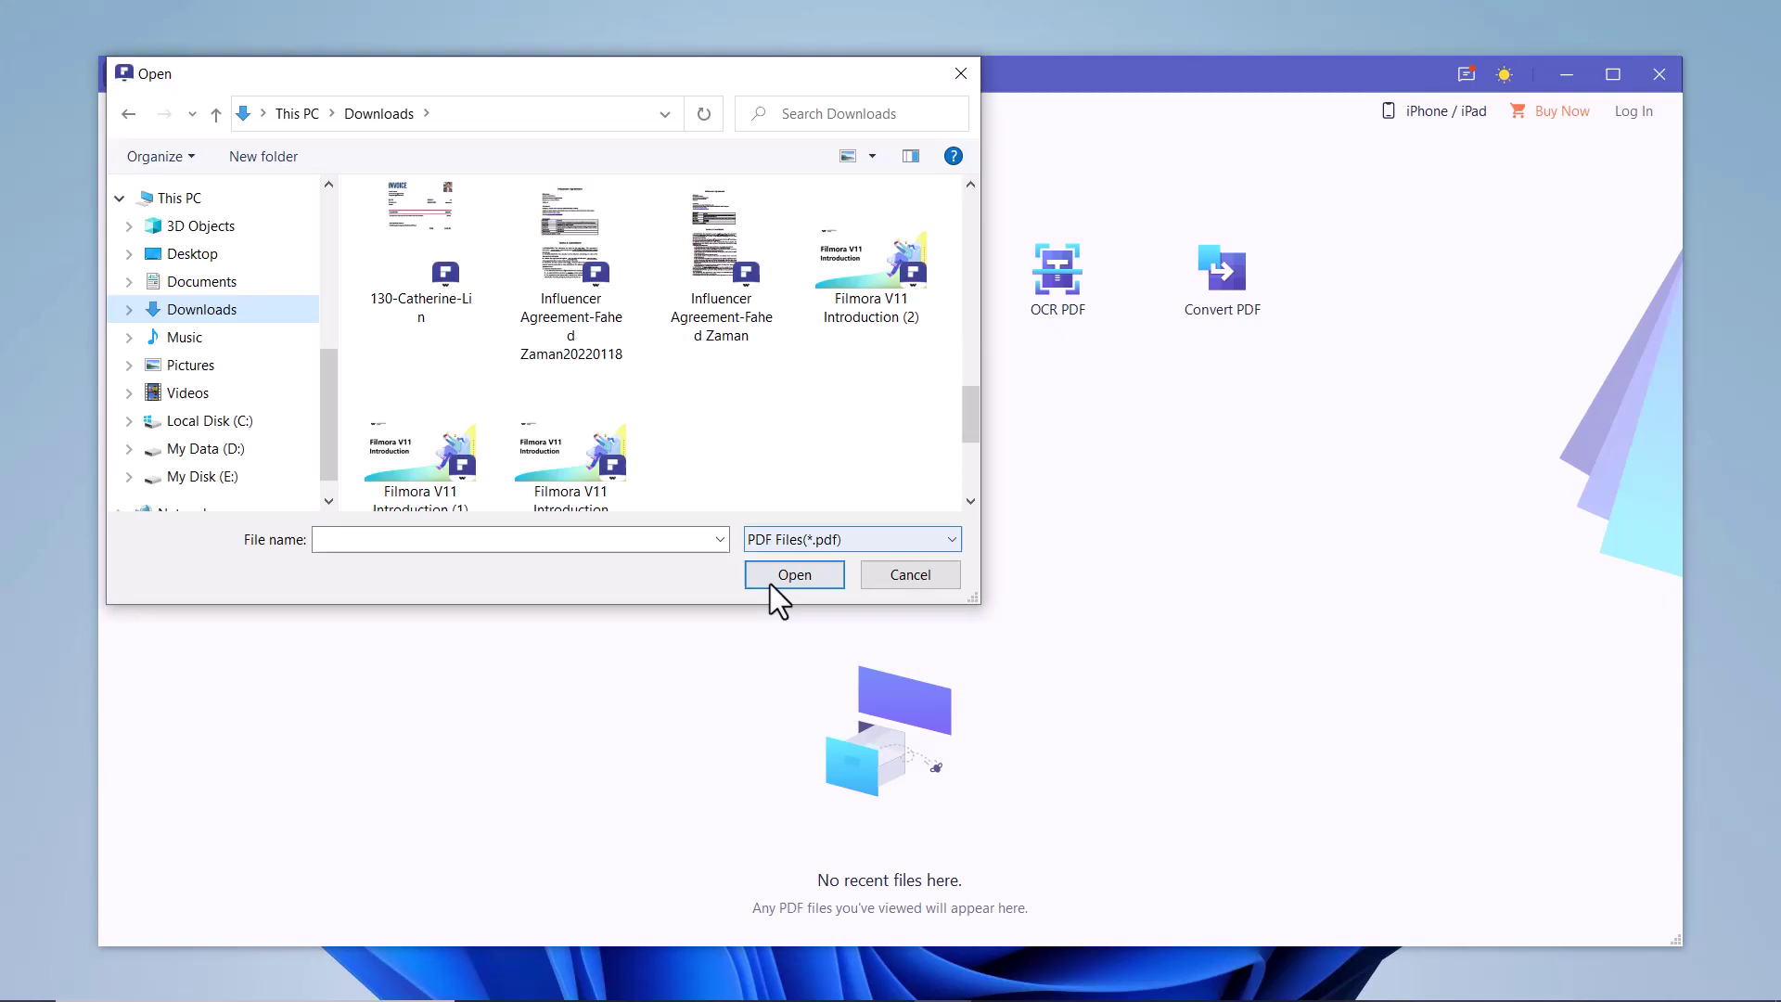
double_click(897, 282)
scroll(974, 418, down, 2)
scroll(982, 424, down, 2)
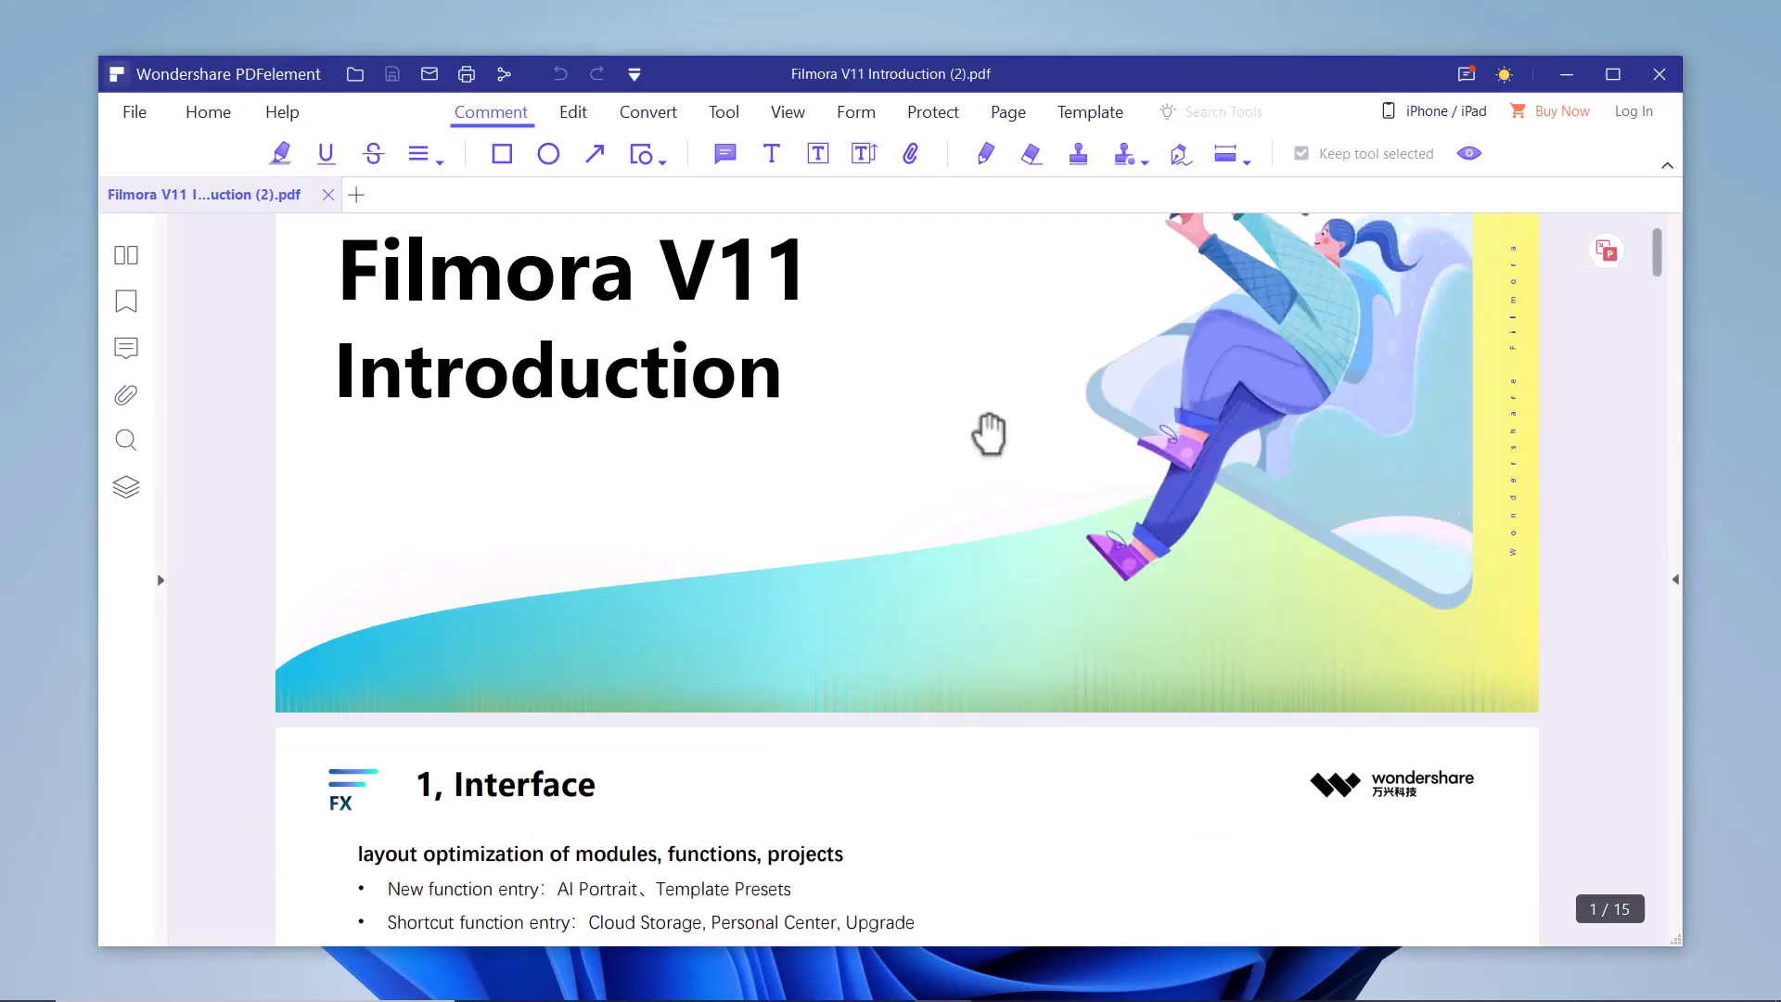
scroll(990, 434, down, 2)
scroll(989, 435, down, 3)
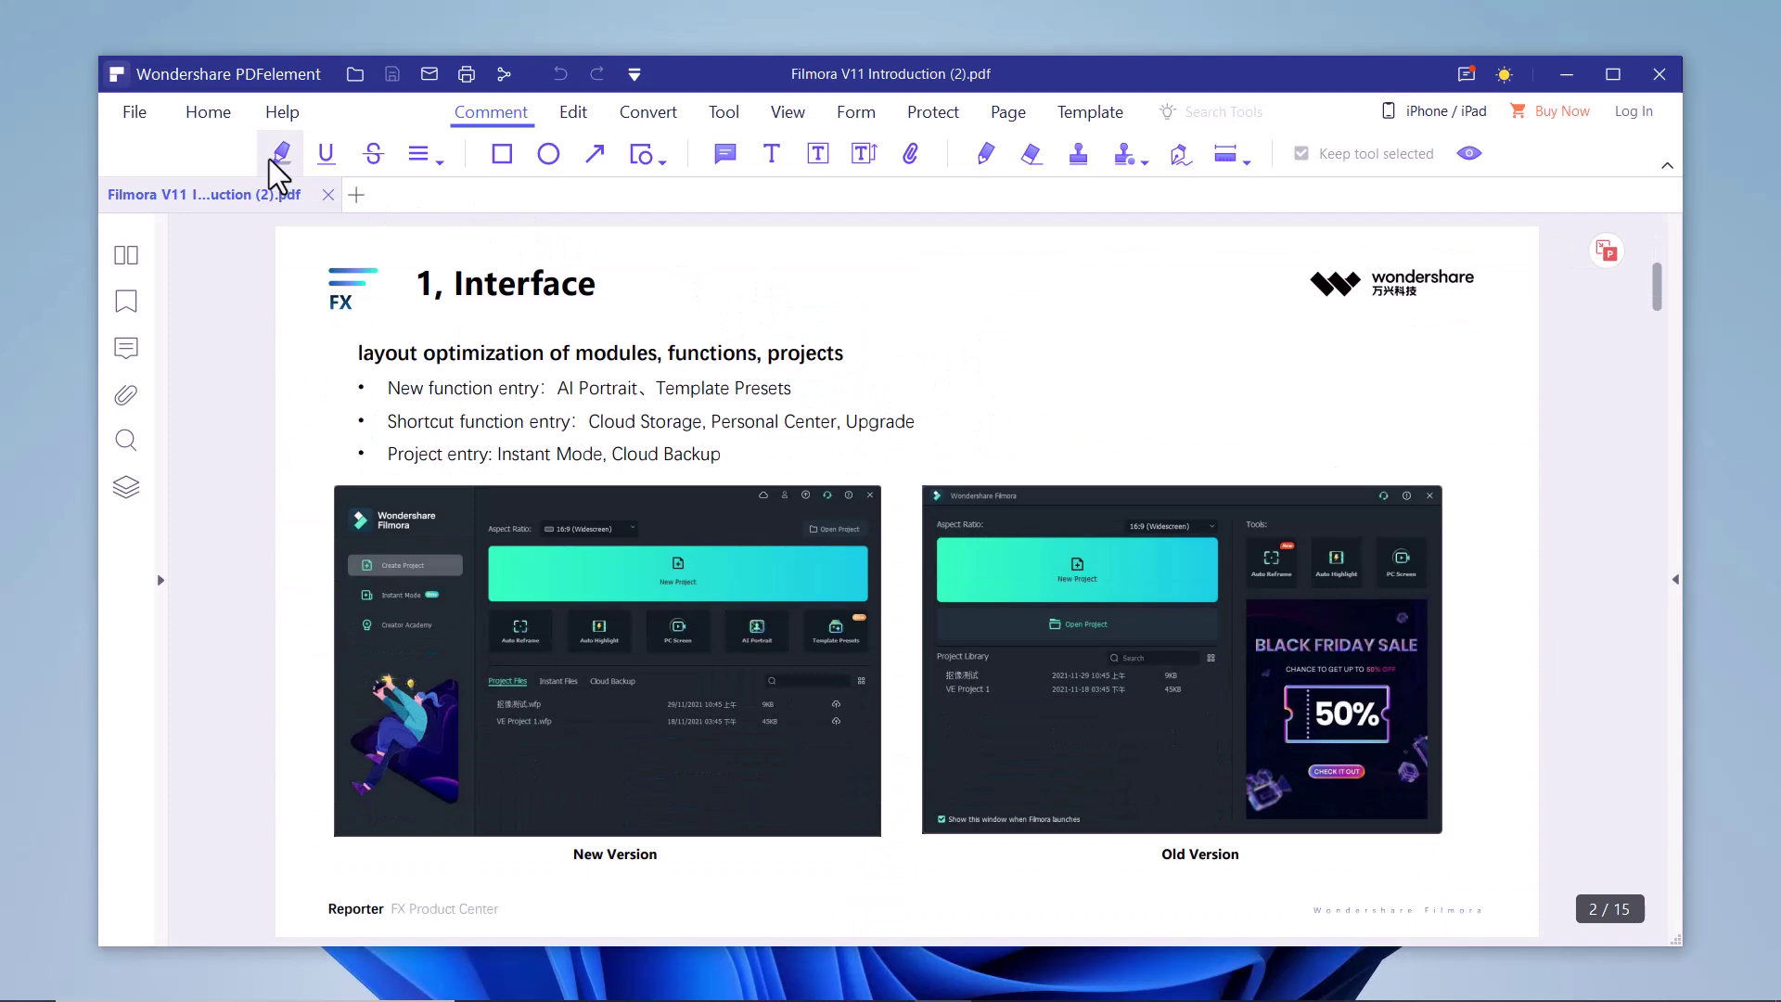
click(573, 113)
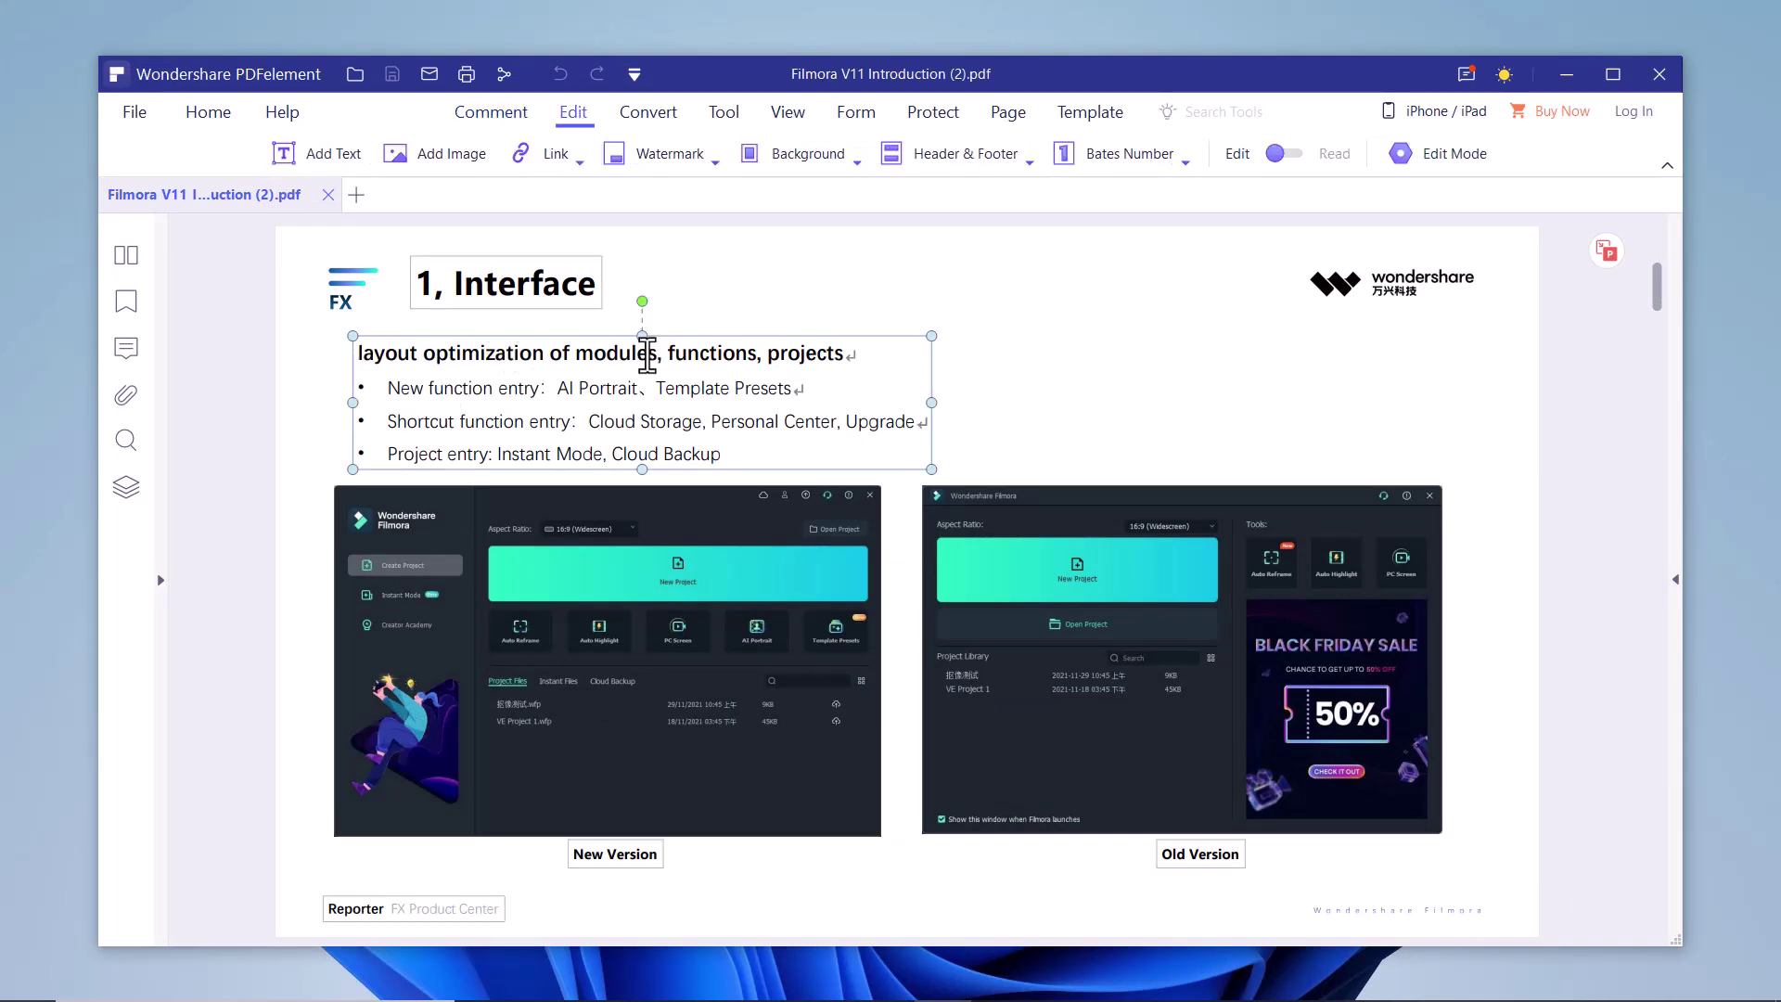
drag(658, 352, 359, 352)
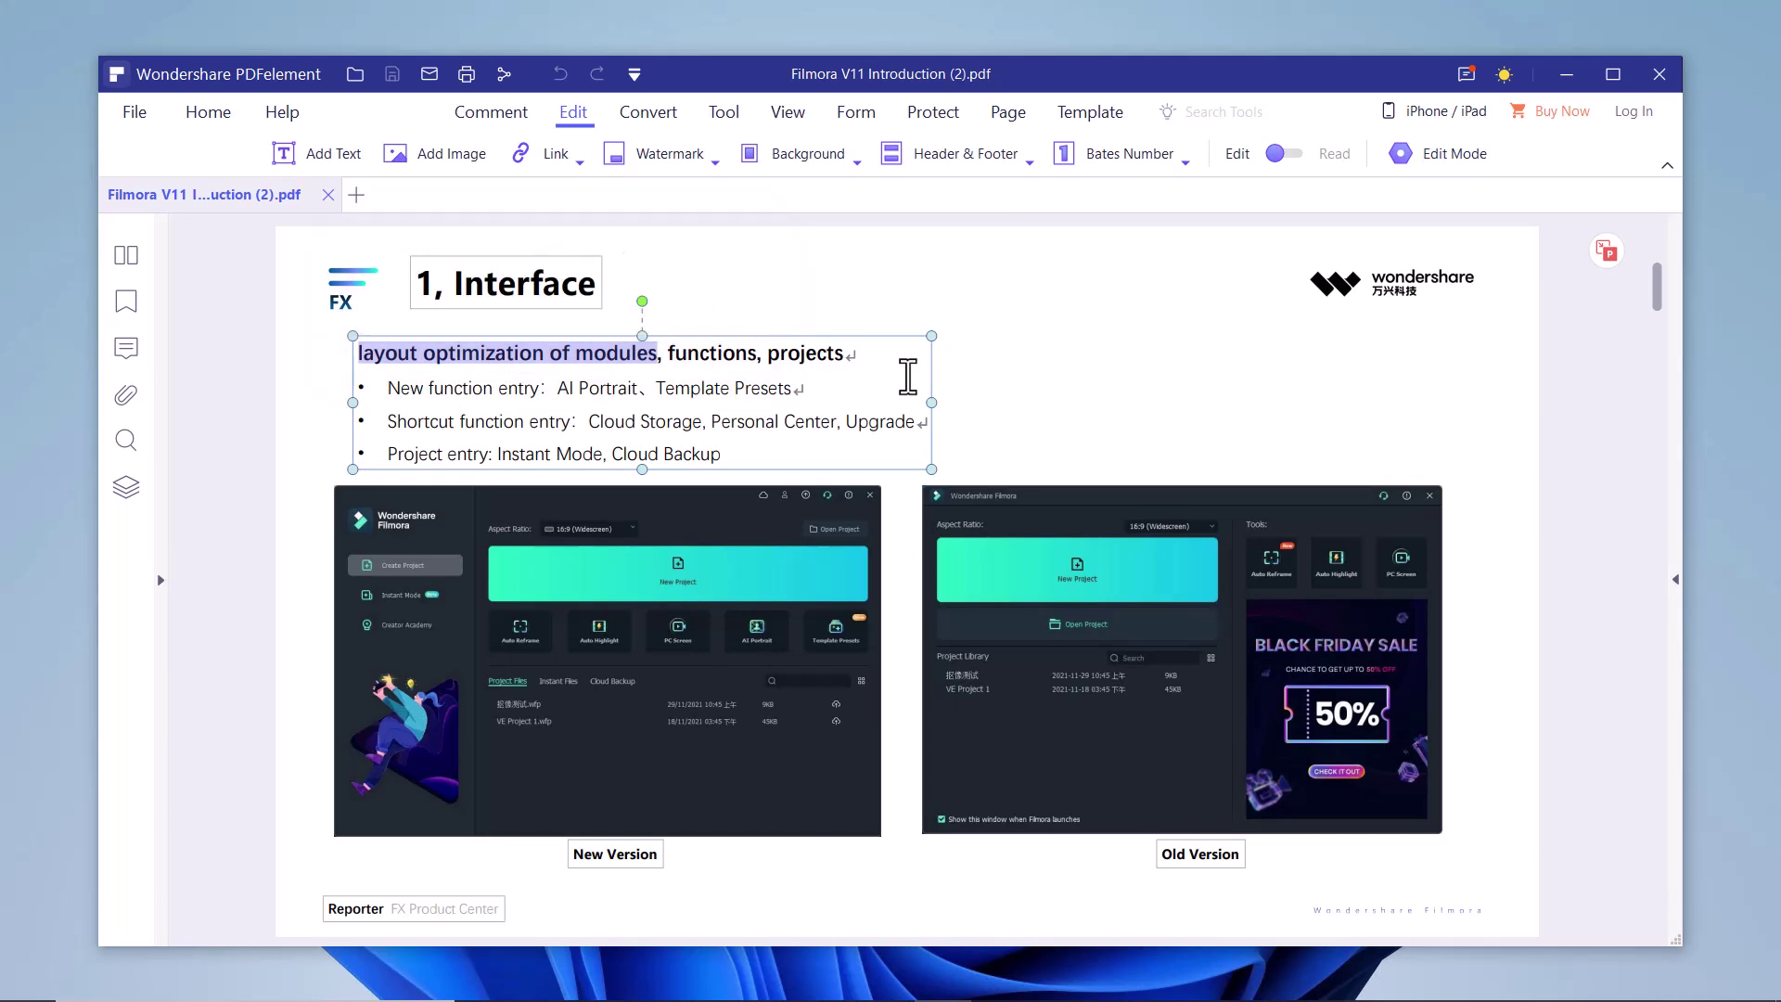
text(Type y, our Text)
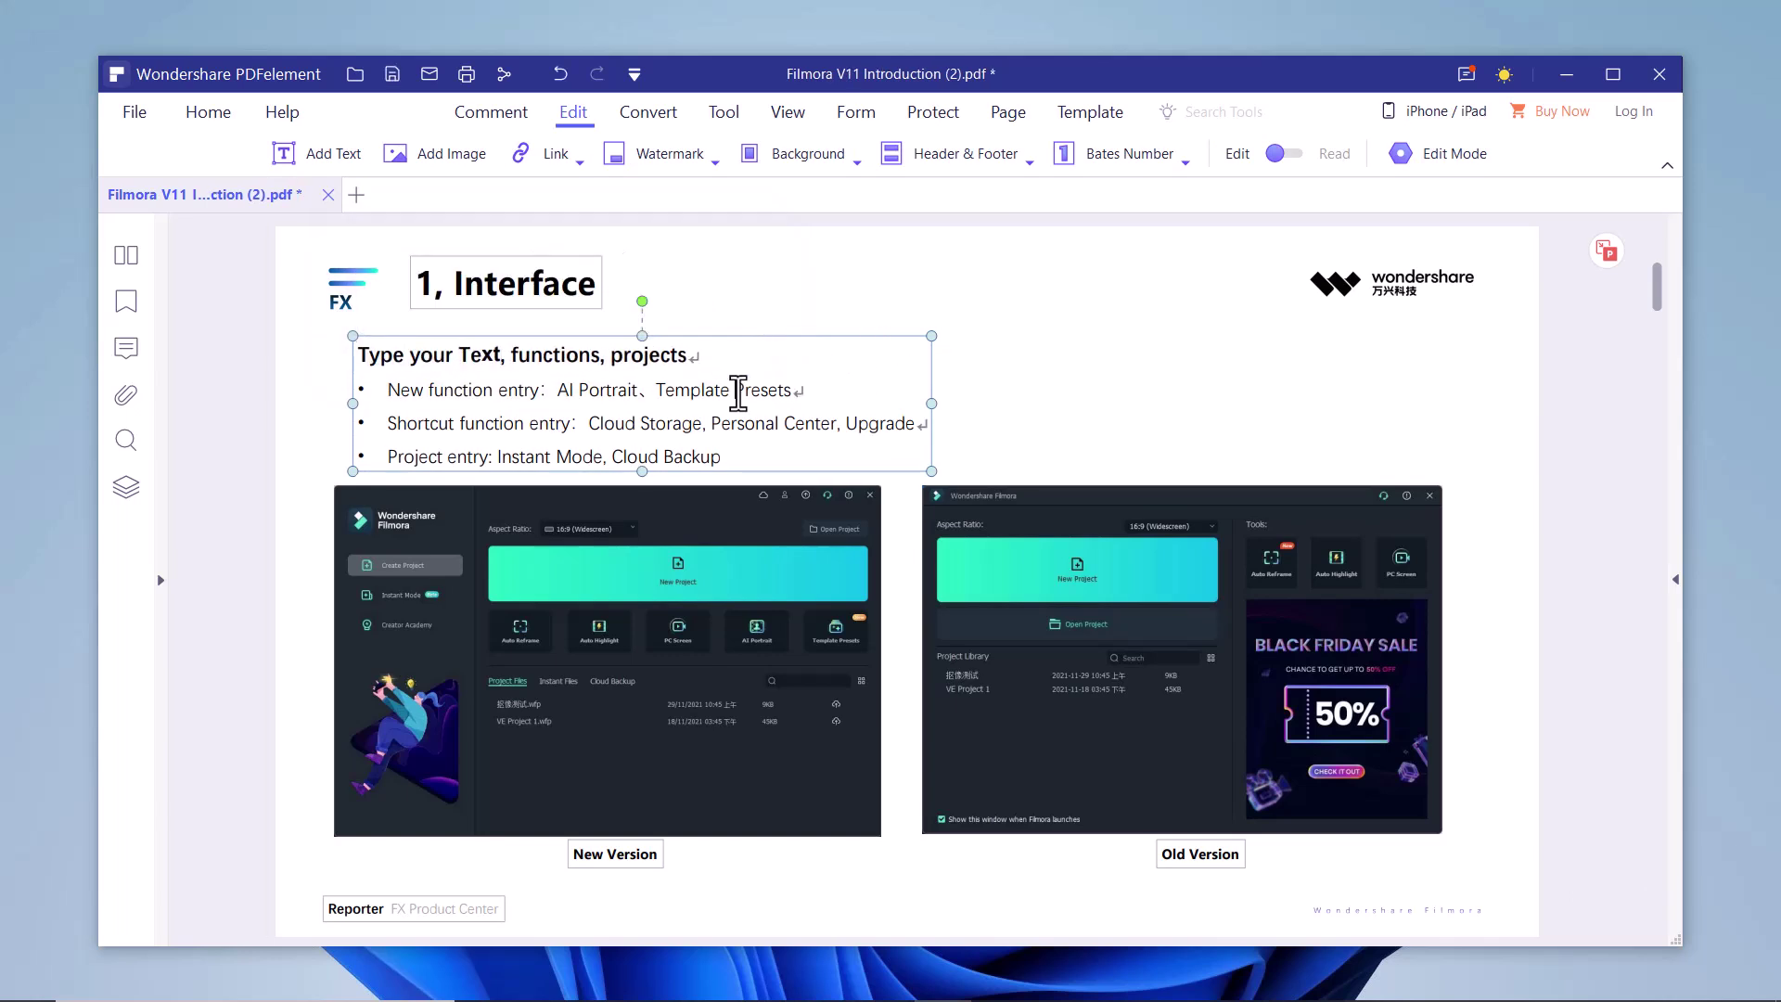
Delete the New function entry bullet line from the text block.
drag(793, 391, 356, 390)
click(685, 411)
key(BackSpace)
key(BackSpace)
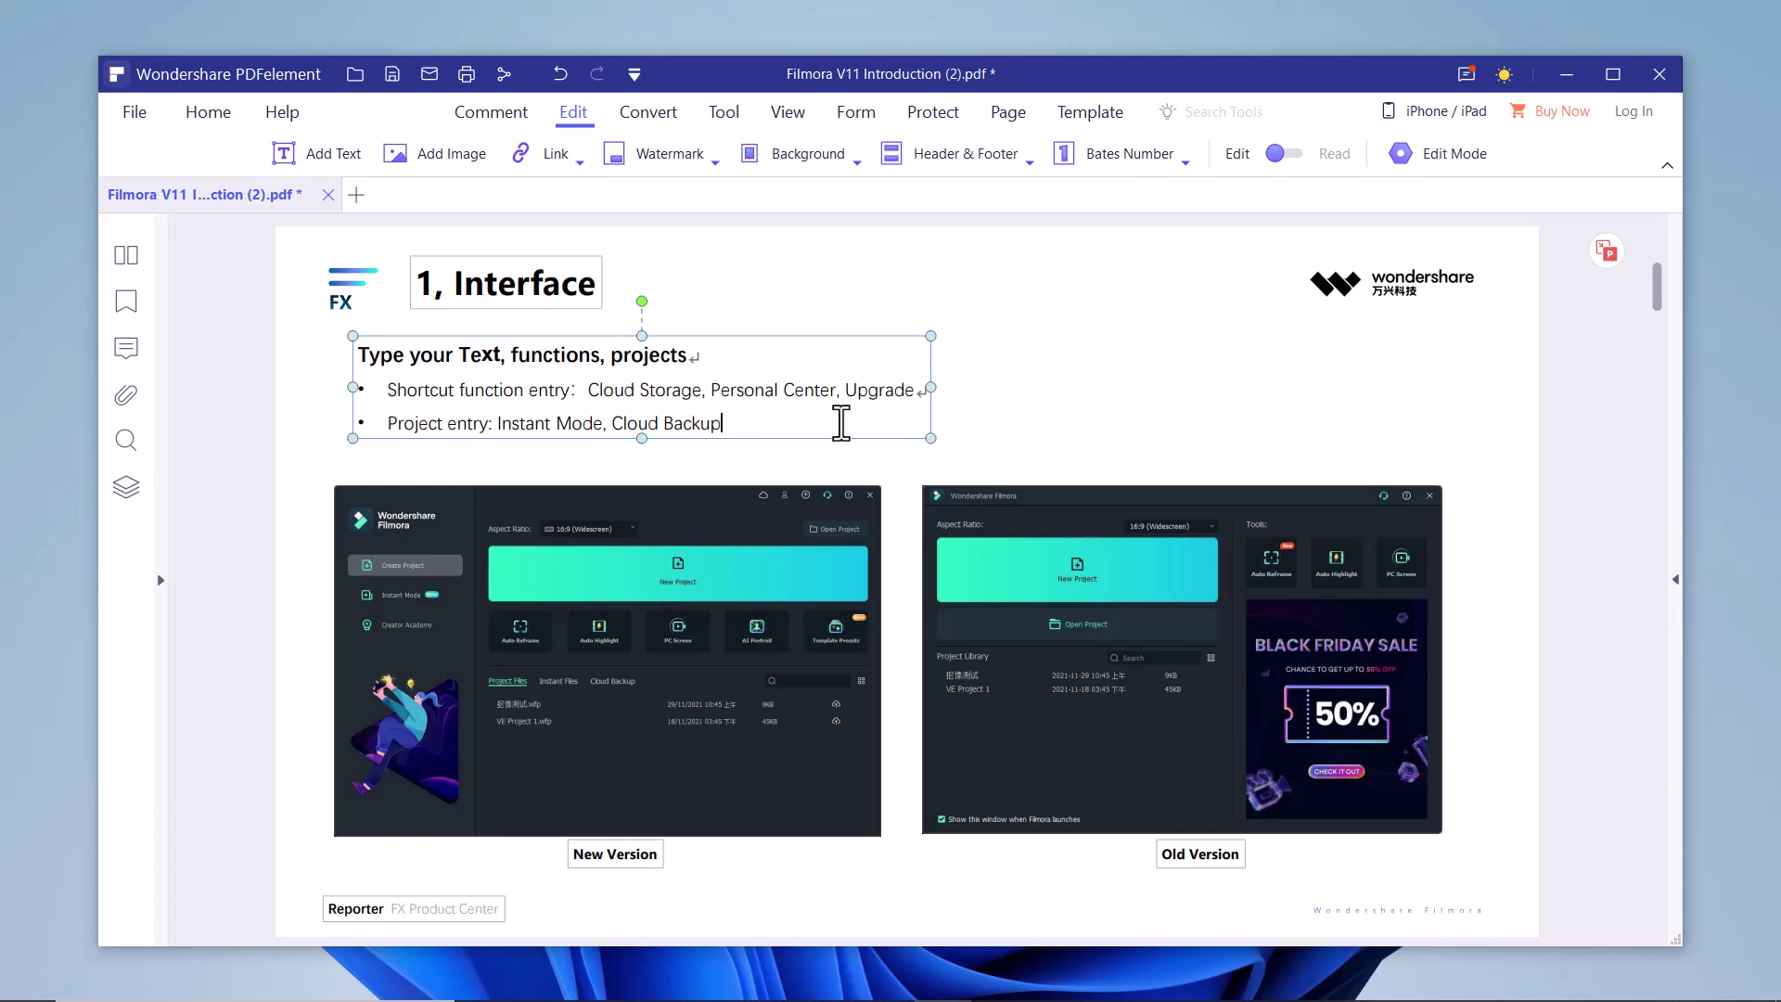
click(1105, 408)
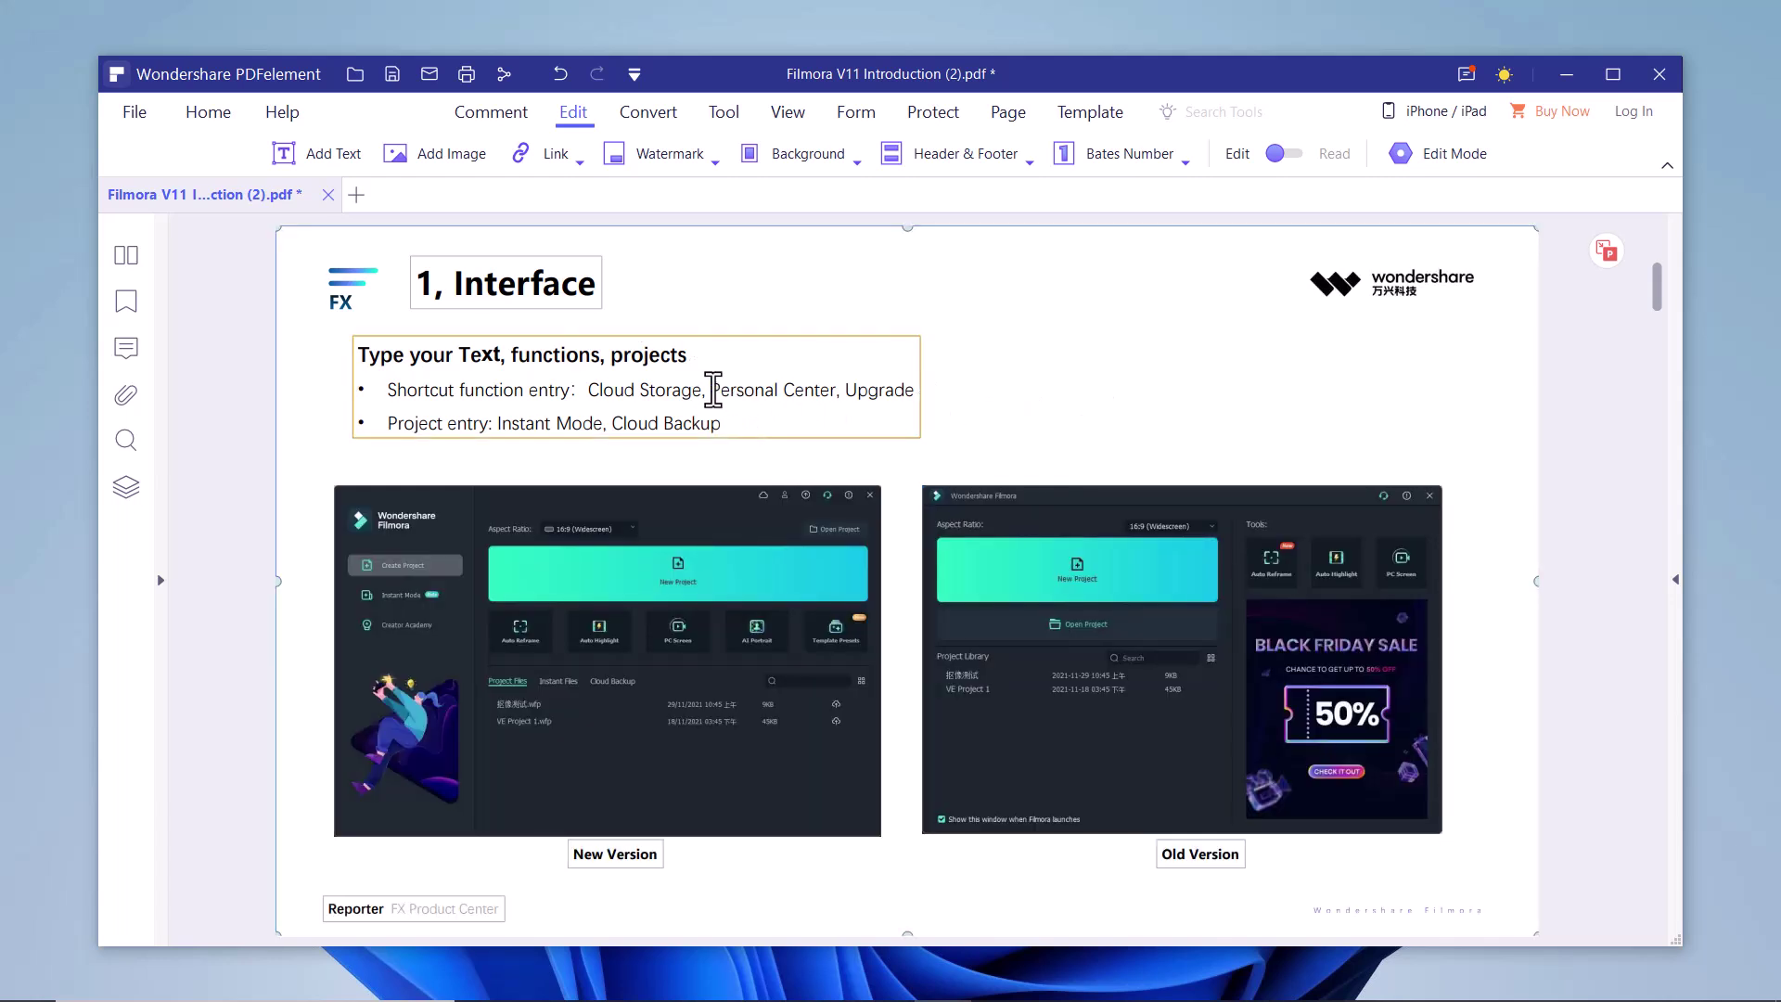
Select and deselect the Personal Center text, then browse the conversion and tools menus.
drag(714, 389, 807, 389)
click(807, 394)
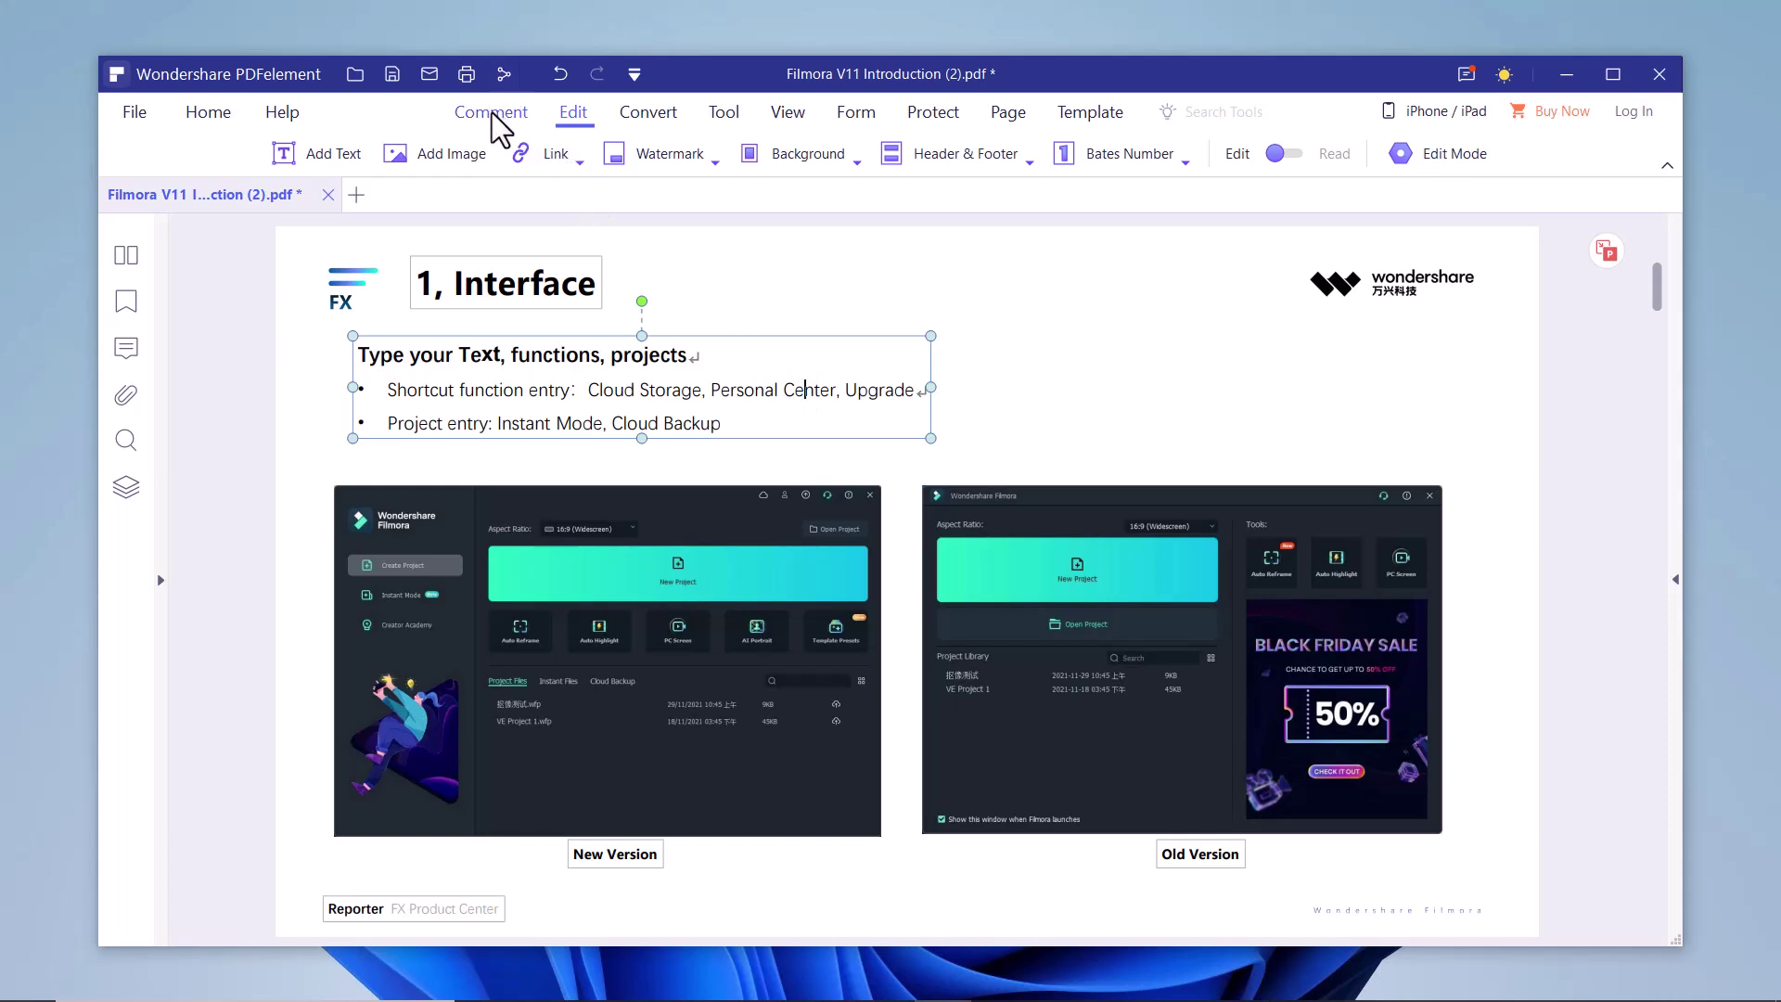
click(866, 306)
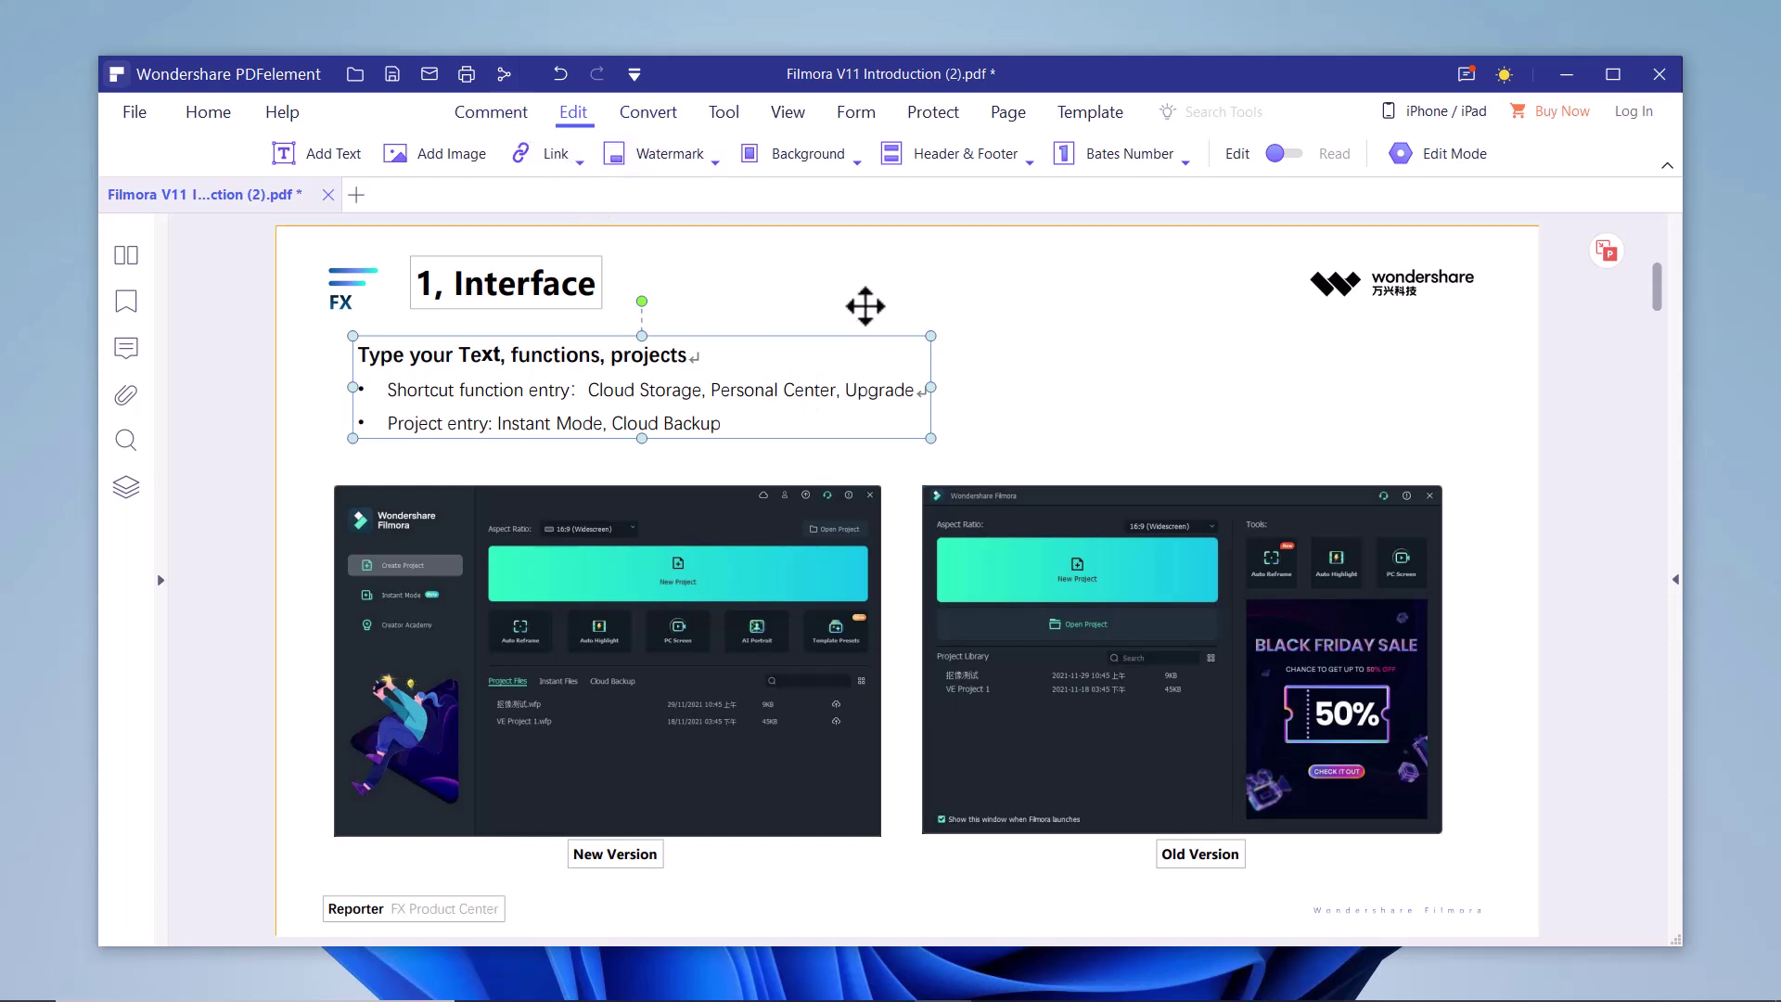
click(654, 112)
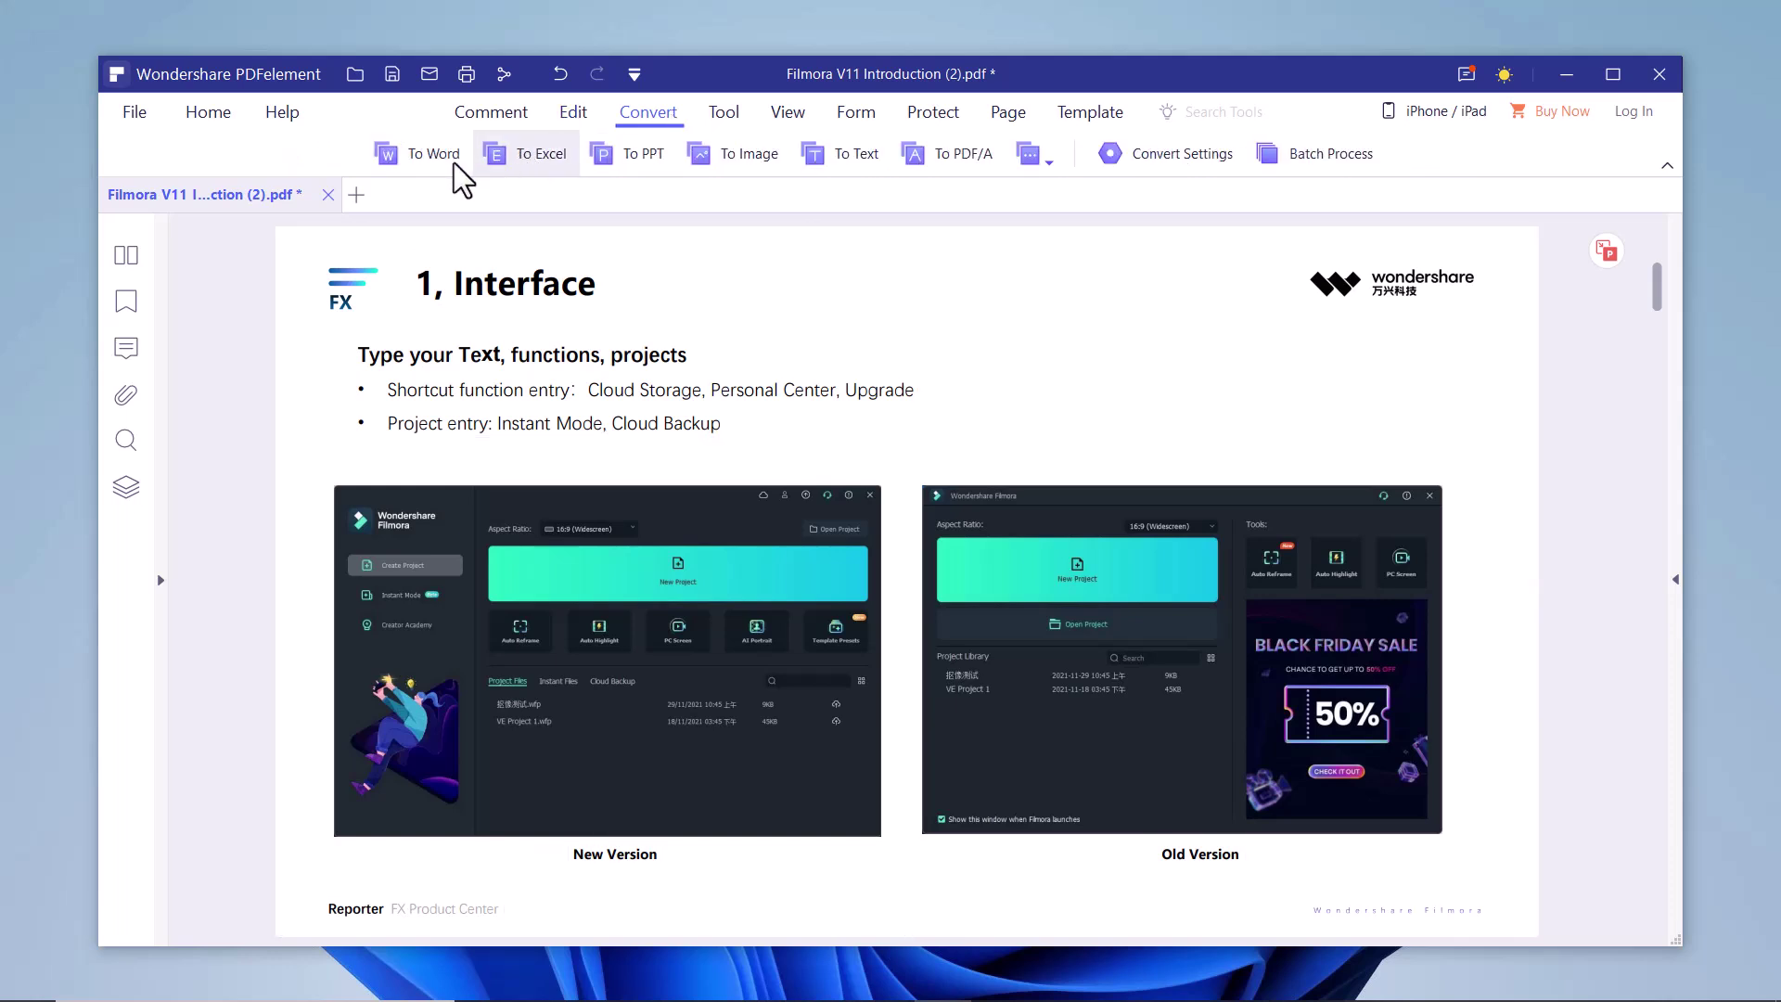
click(724, 114)
scroll(905, 502, down, 2)
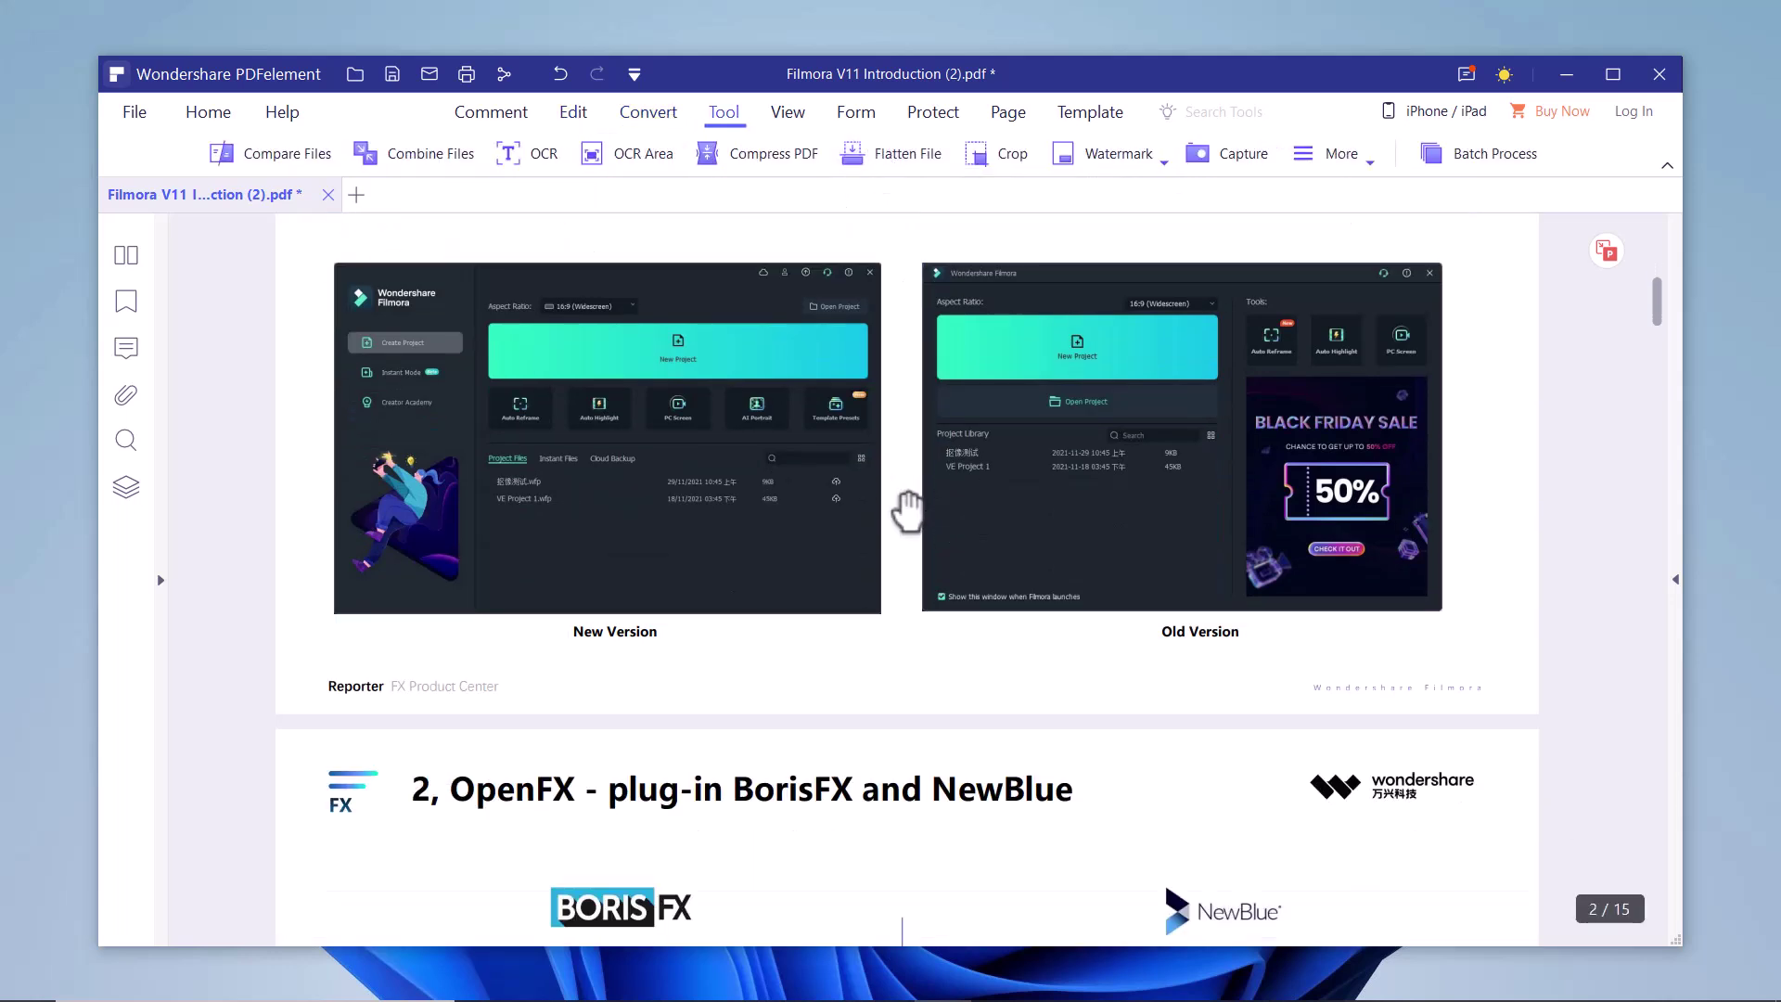
scroll(905, 508, down, 5)
scroll(905, 507, down, 3)
scroll(905, 508, down, 2)
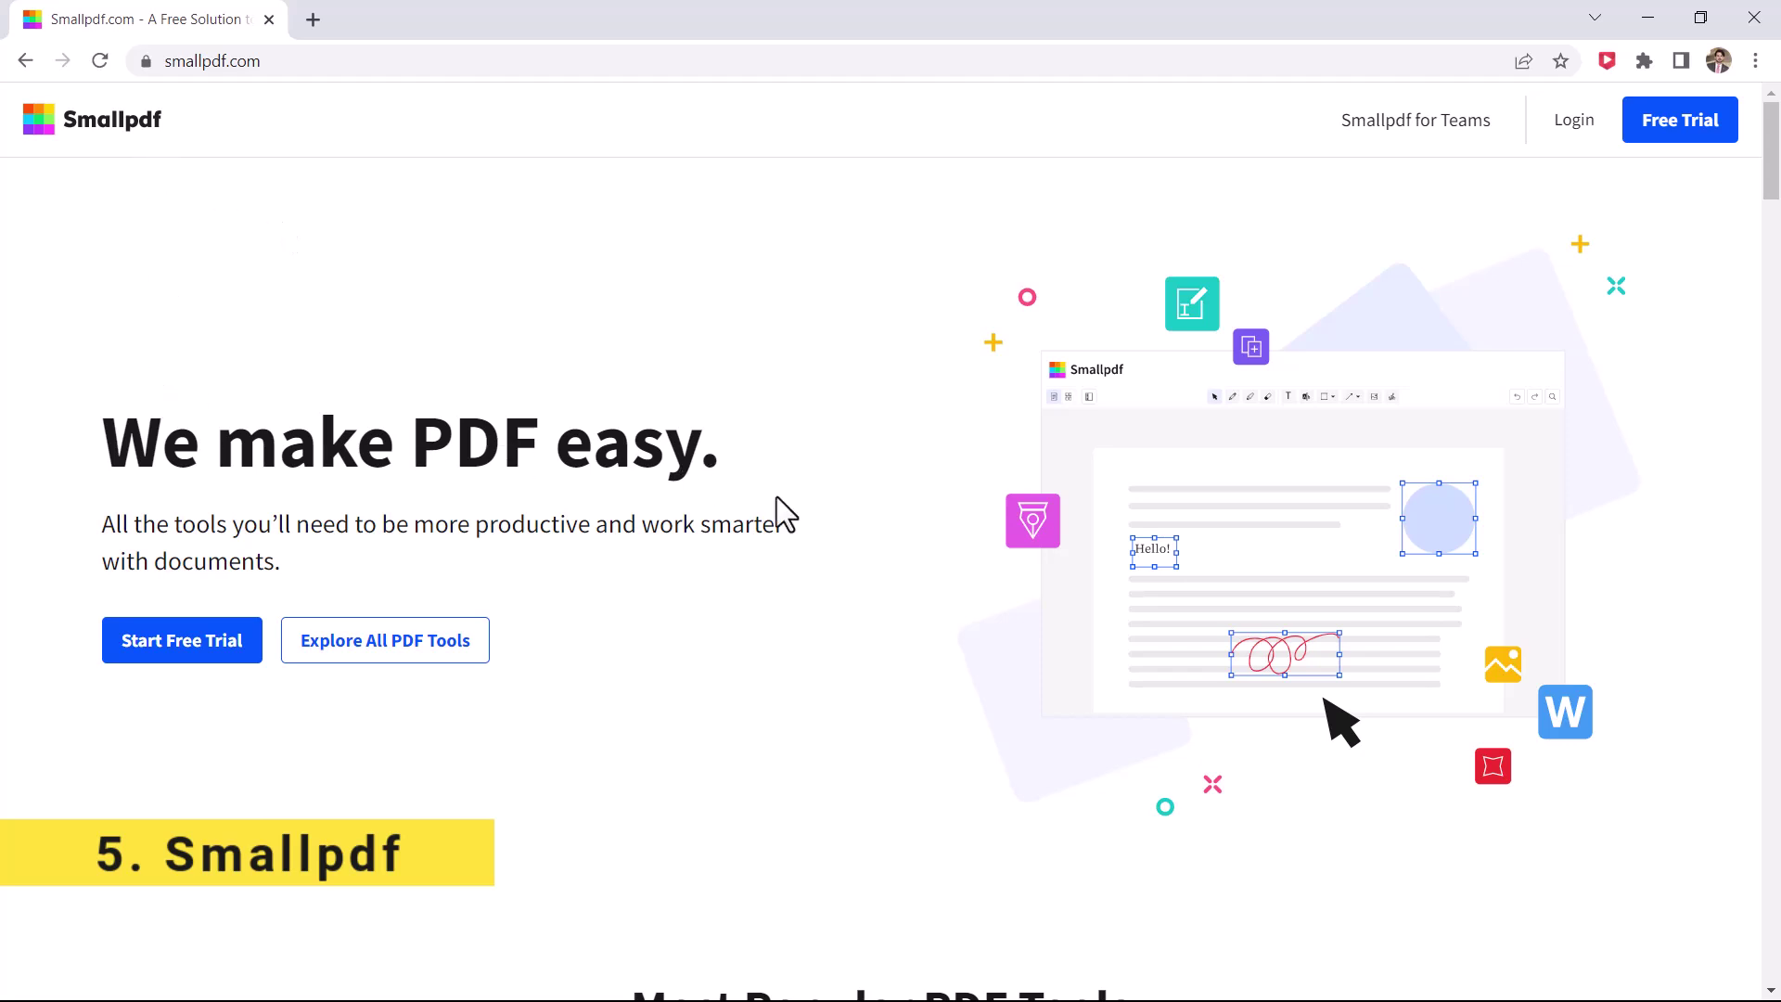
scroll(776, 497, down, 3)
scroll(778, 497, down, 2)
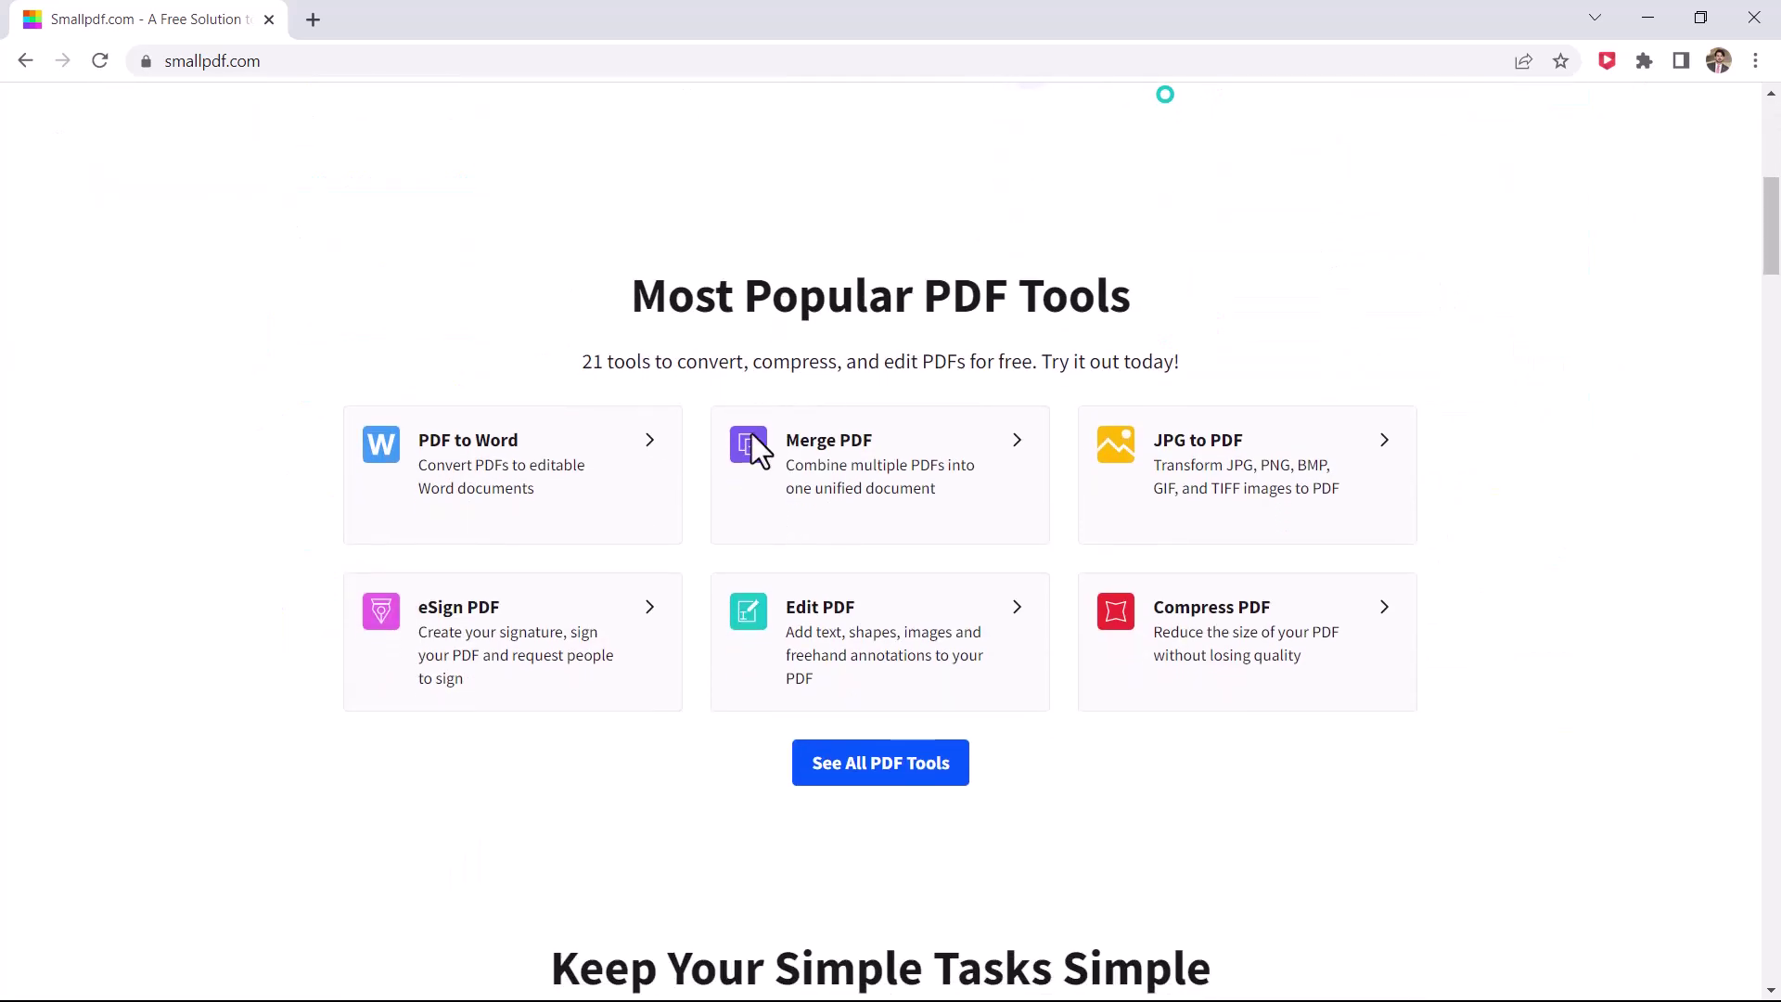
scroll(783, 430, down, 1)
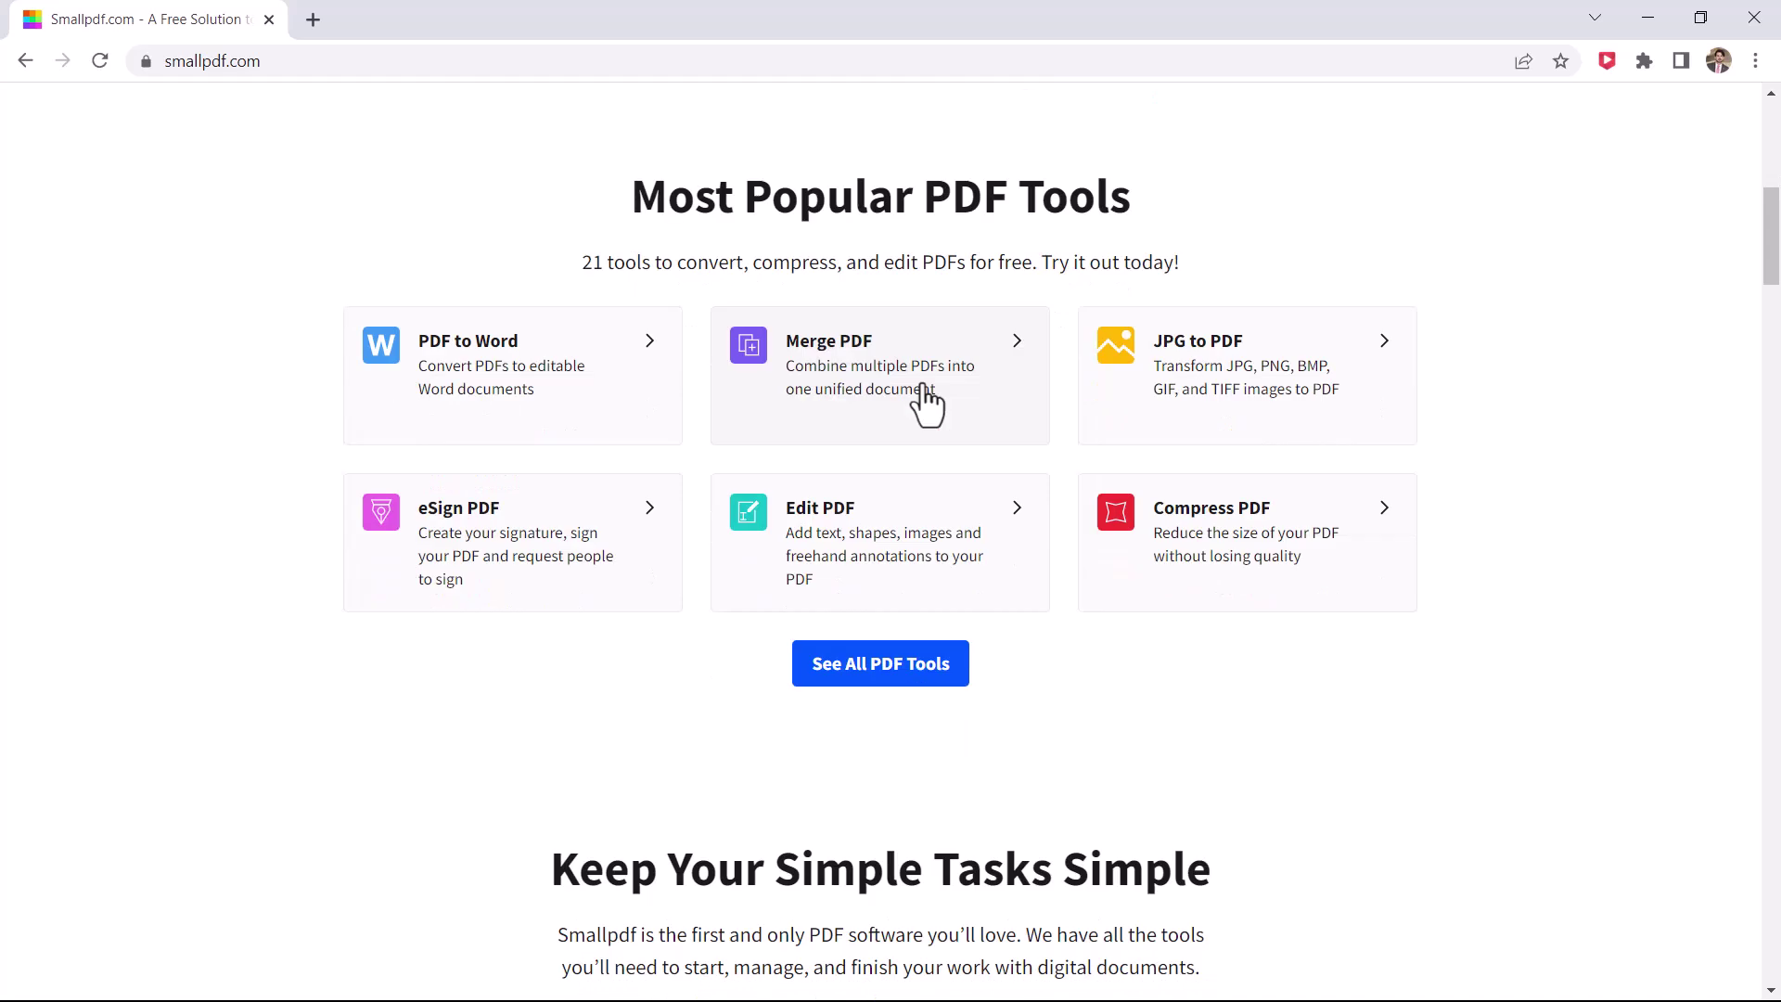
Go to Smallpdf's full tools list and choose the PDF Converter card.
click(886, 682)
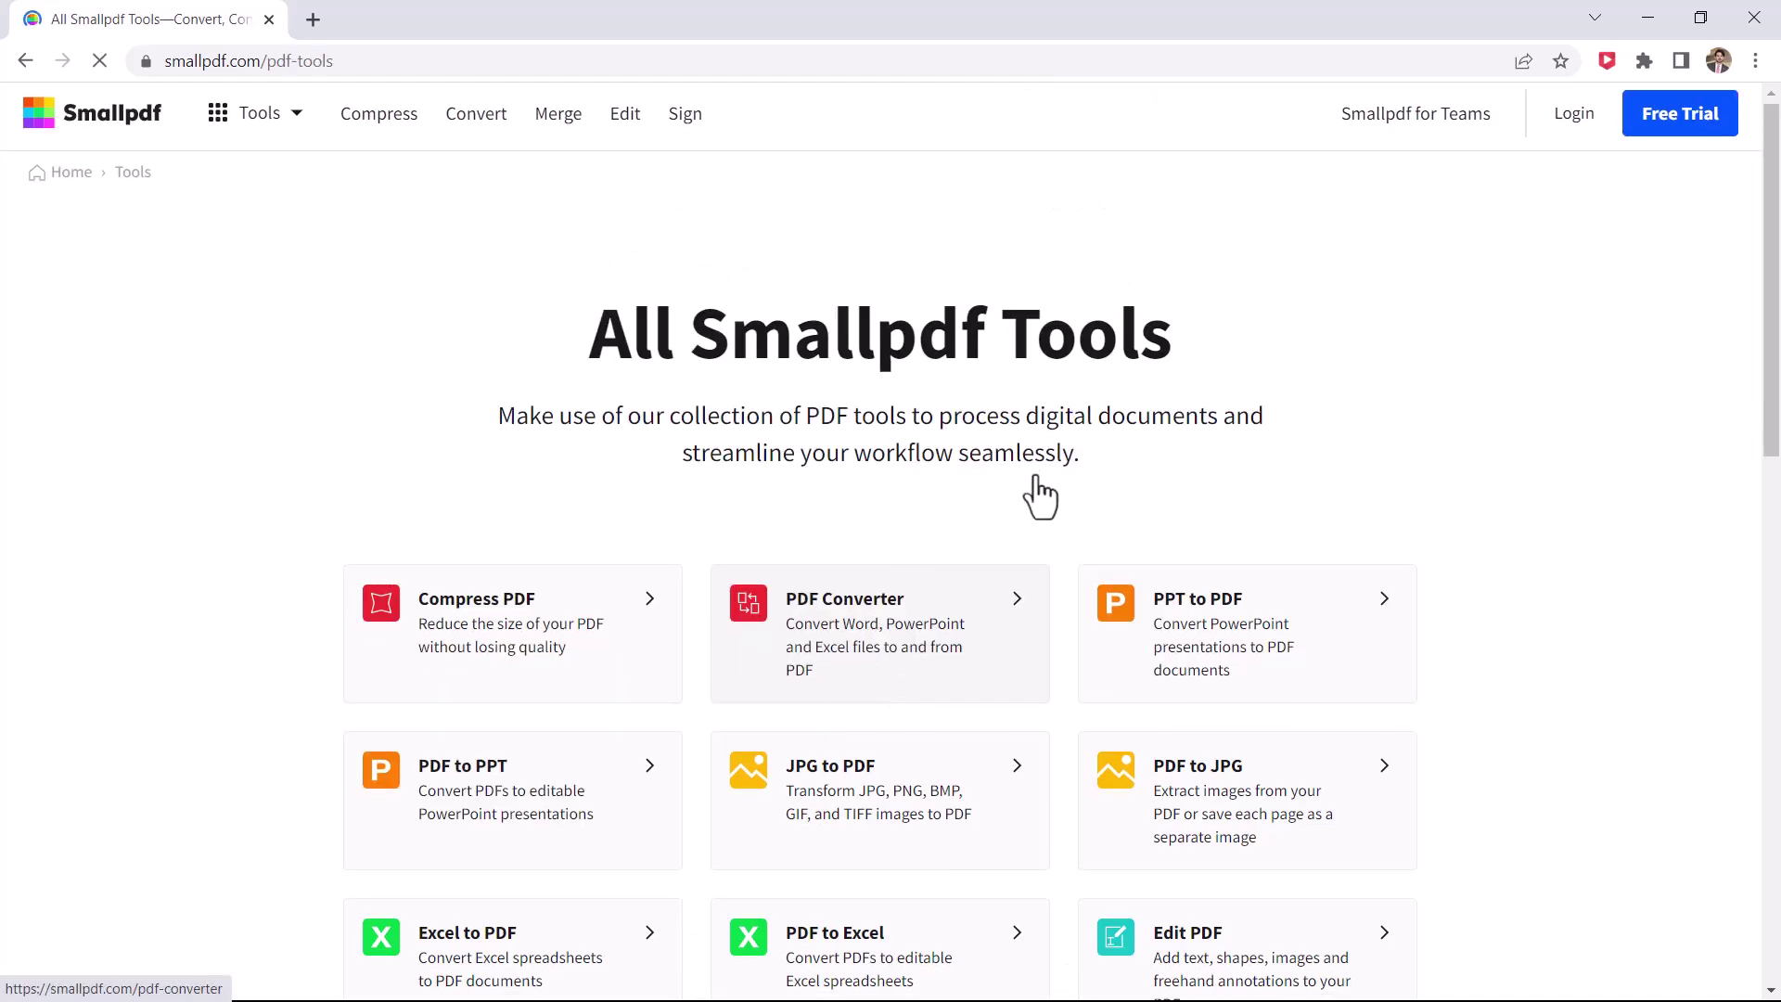
scroll(1041, 495, down, 1)
scroll(975, 493, down, 1)
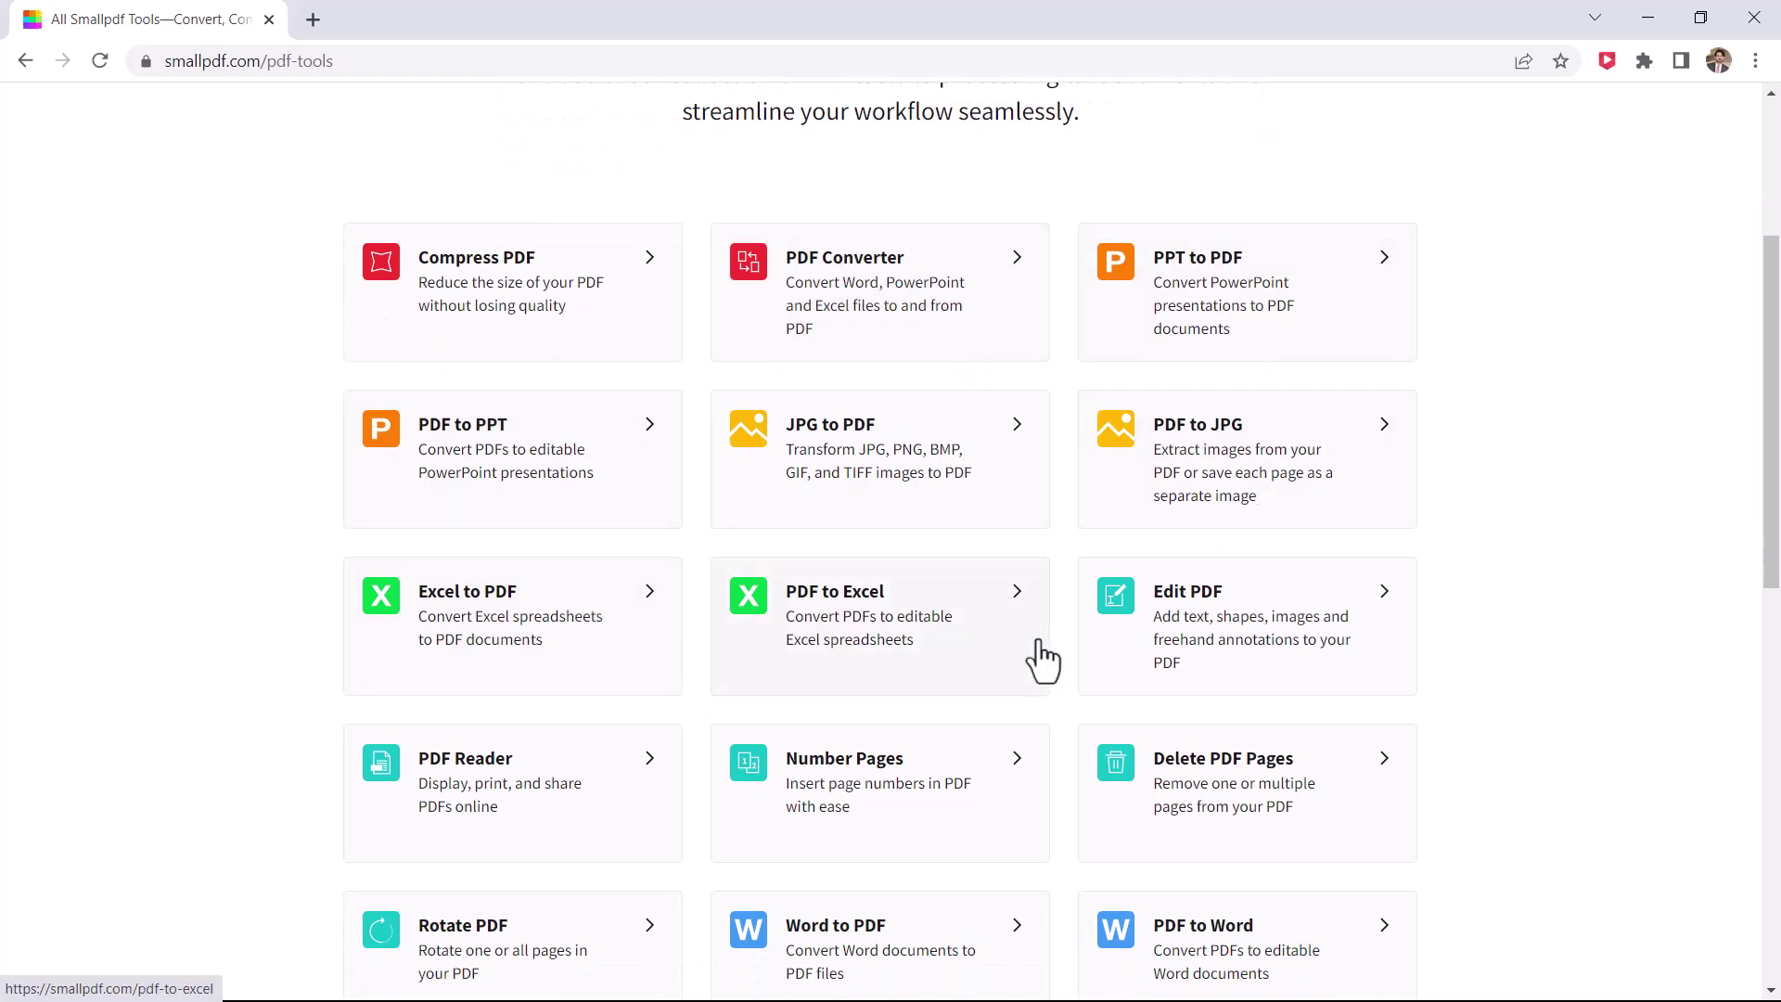
scroll(1043, 654, down, 1)
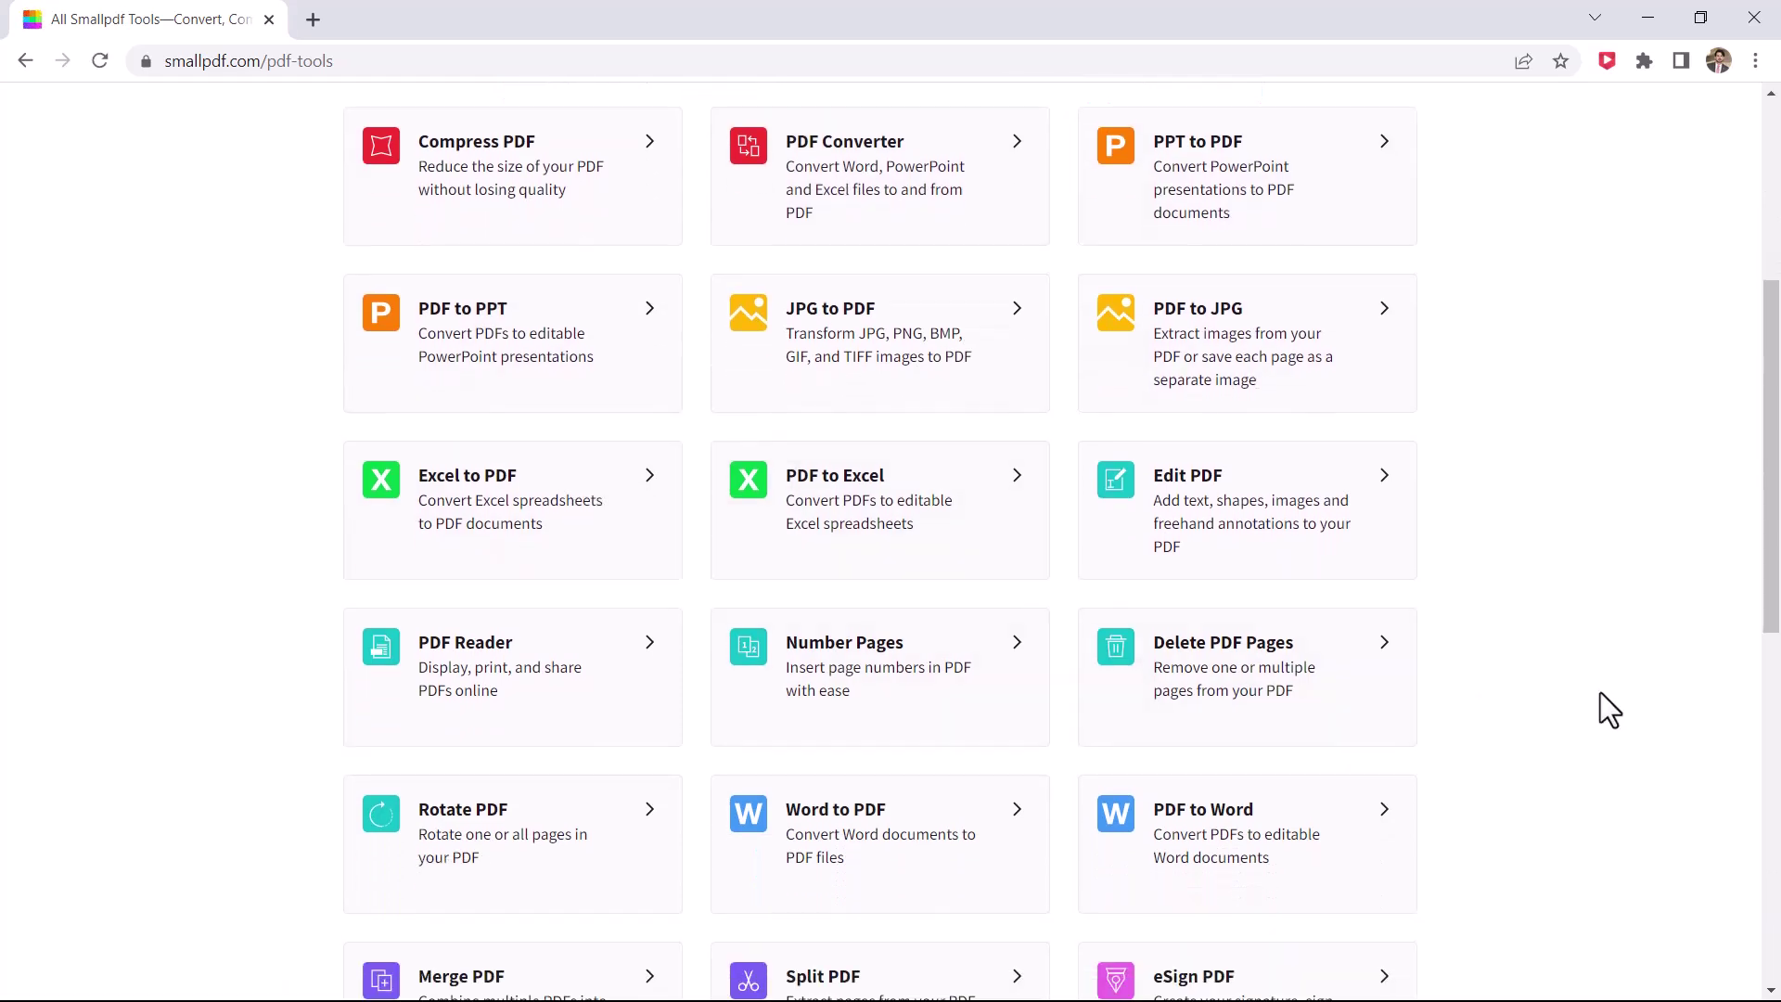
scroll(1600, 692, down, 2)
scroll(1601, 691, down, 1)
scroll(1601, 691, up, 1)
scroll(1599, 692, up, 1)
scroll(1601, 692, up, 3)
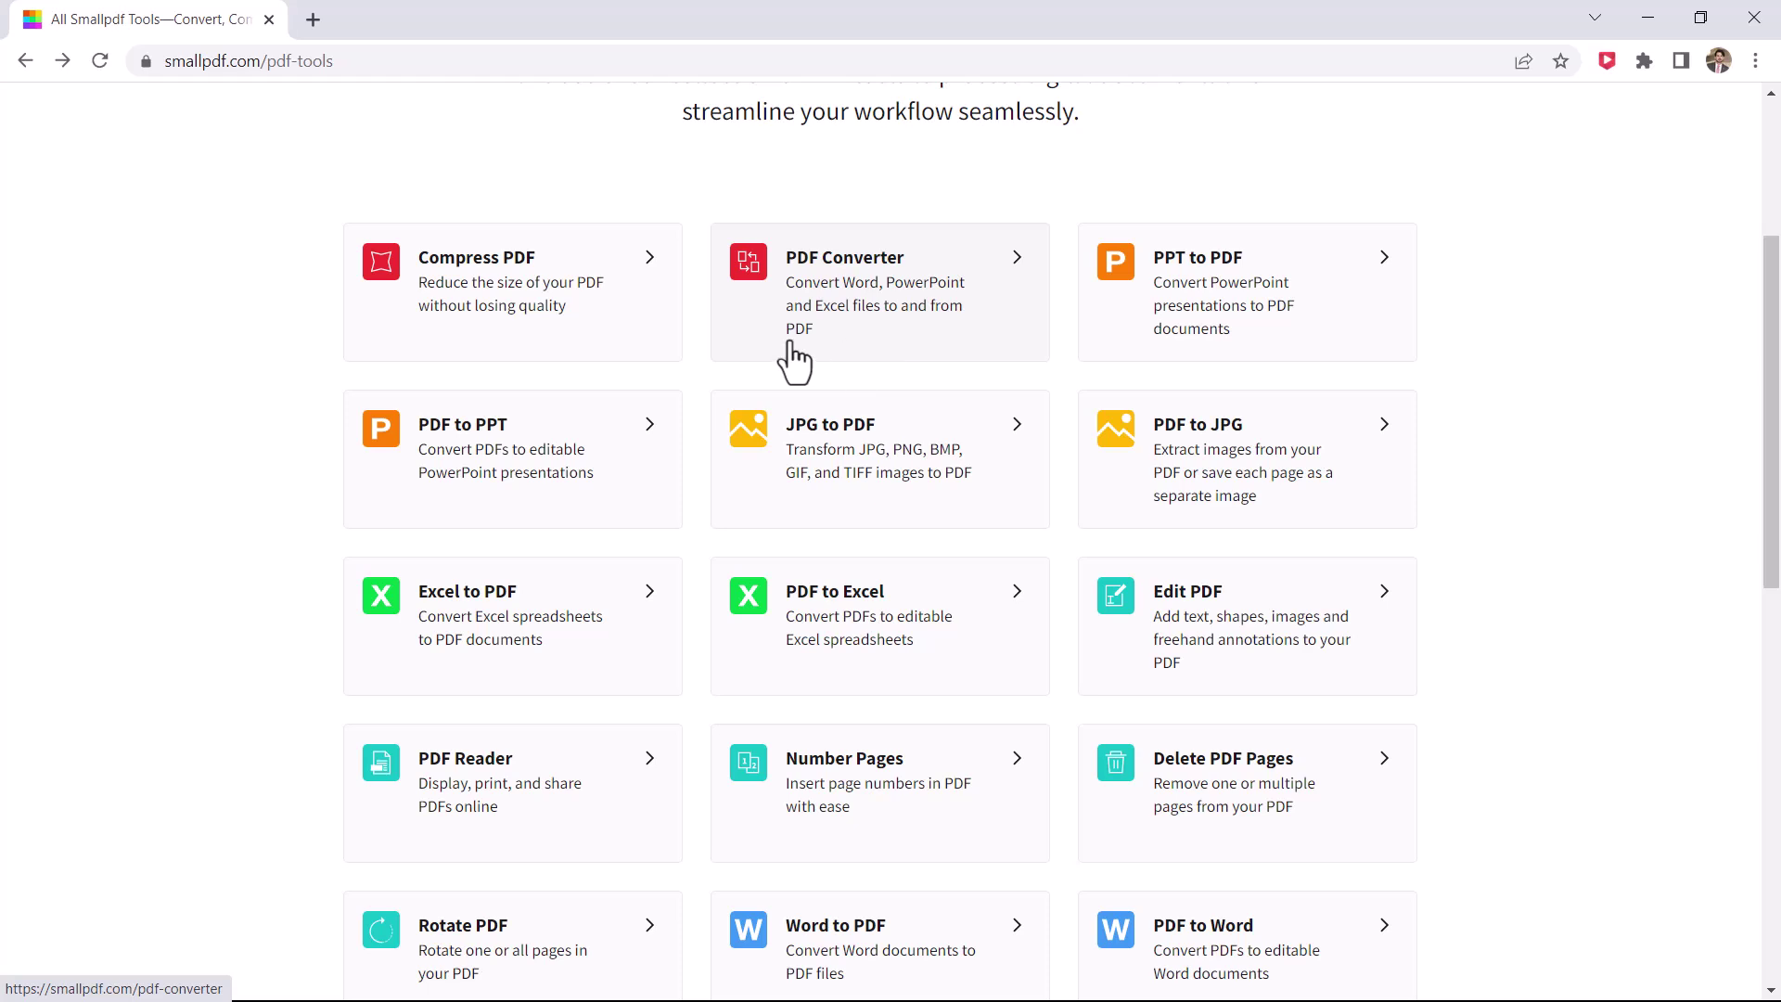
click(836, 339)
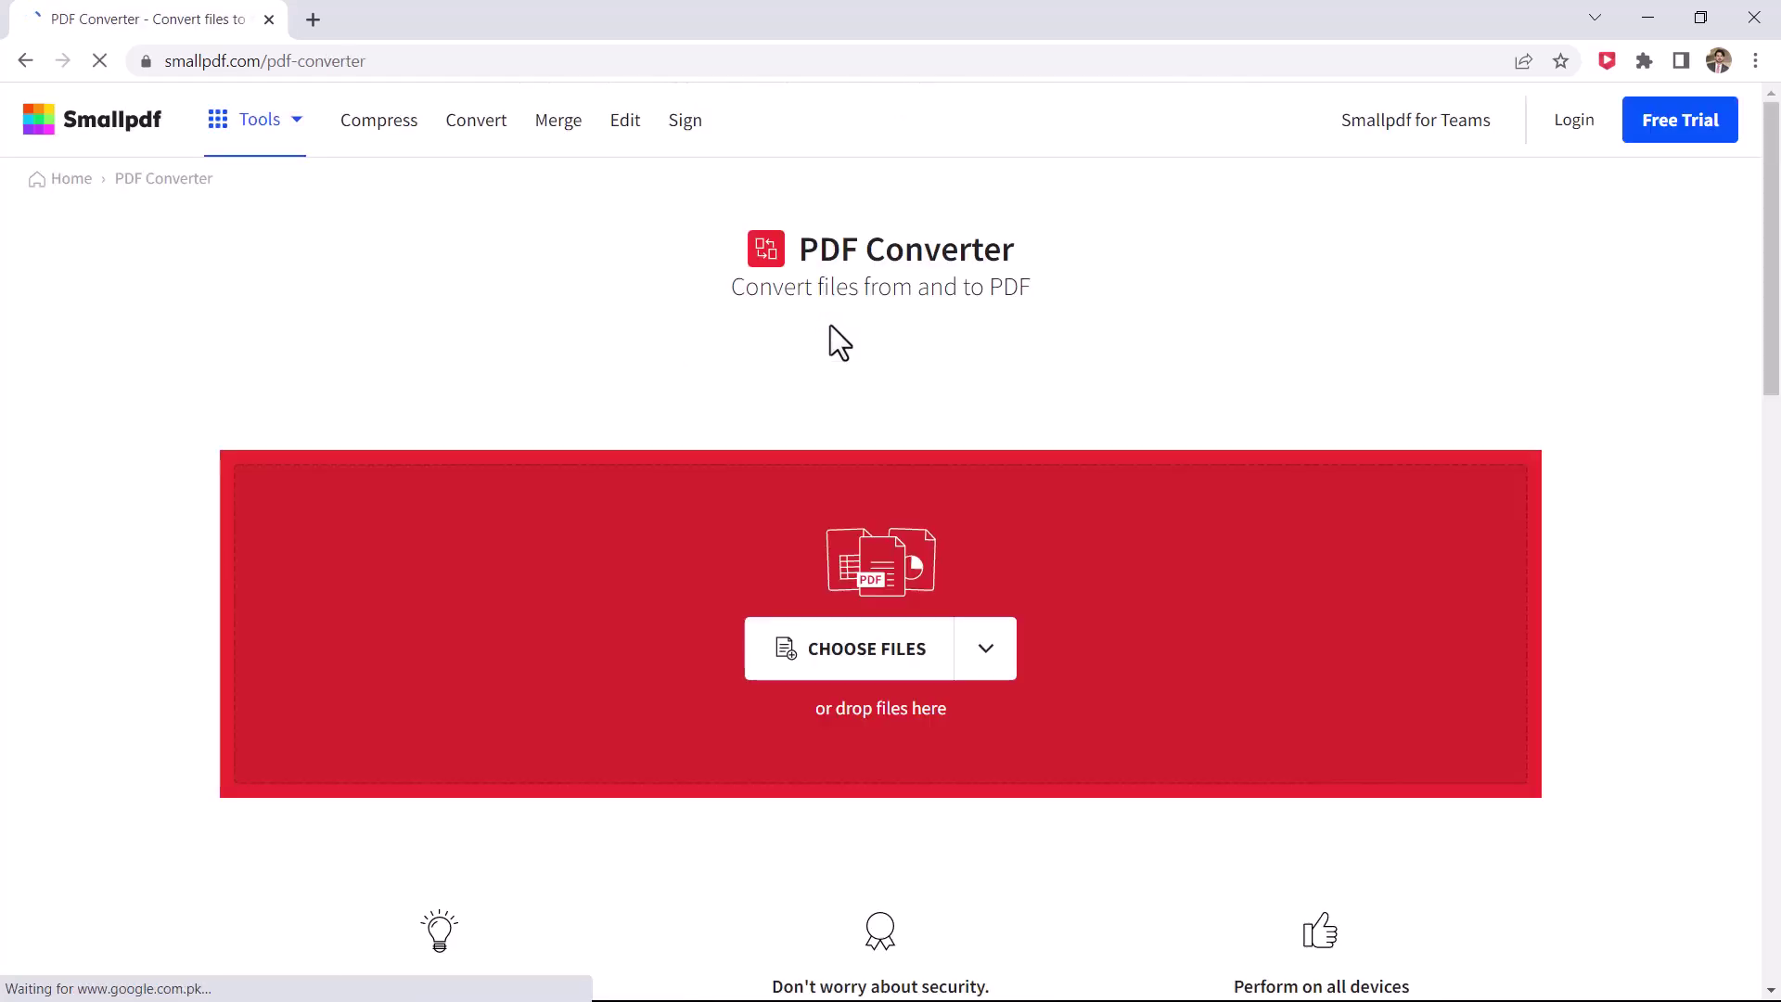
Upload the influencer agreement PDF to the Smallpdf converter.
click(859, 649)
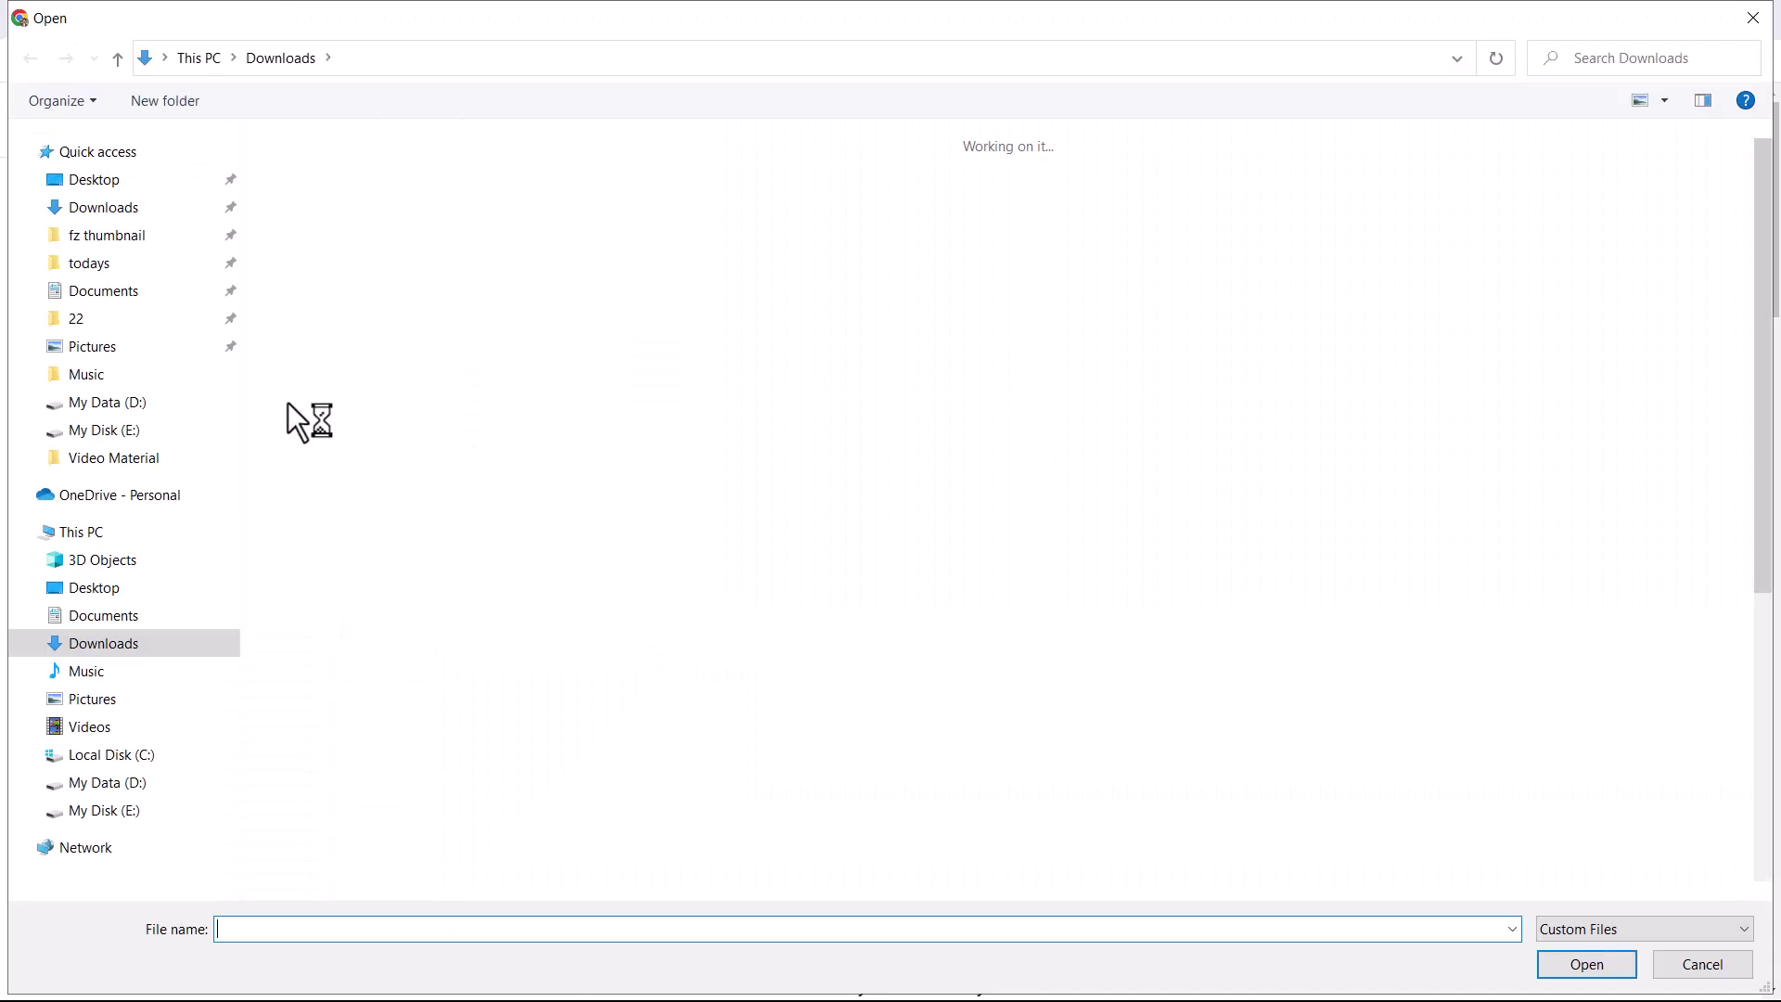
click(934, 569)
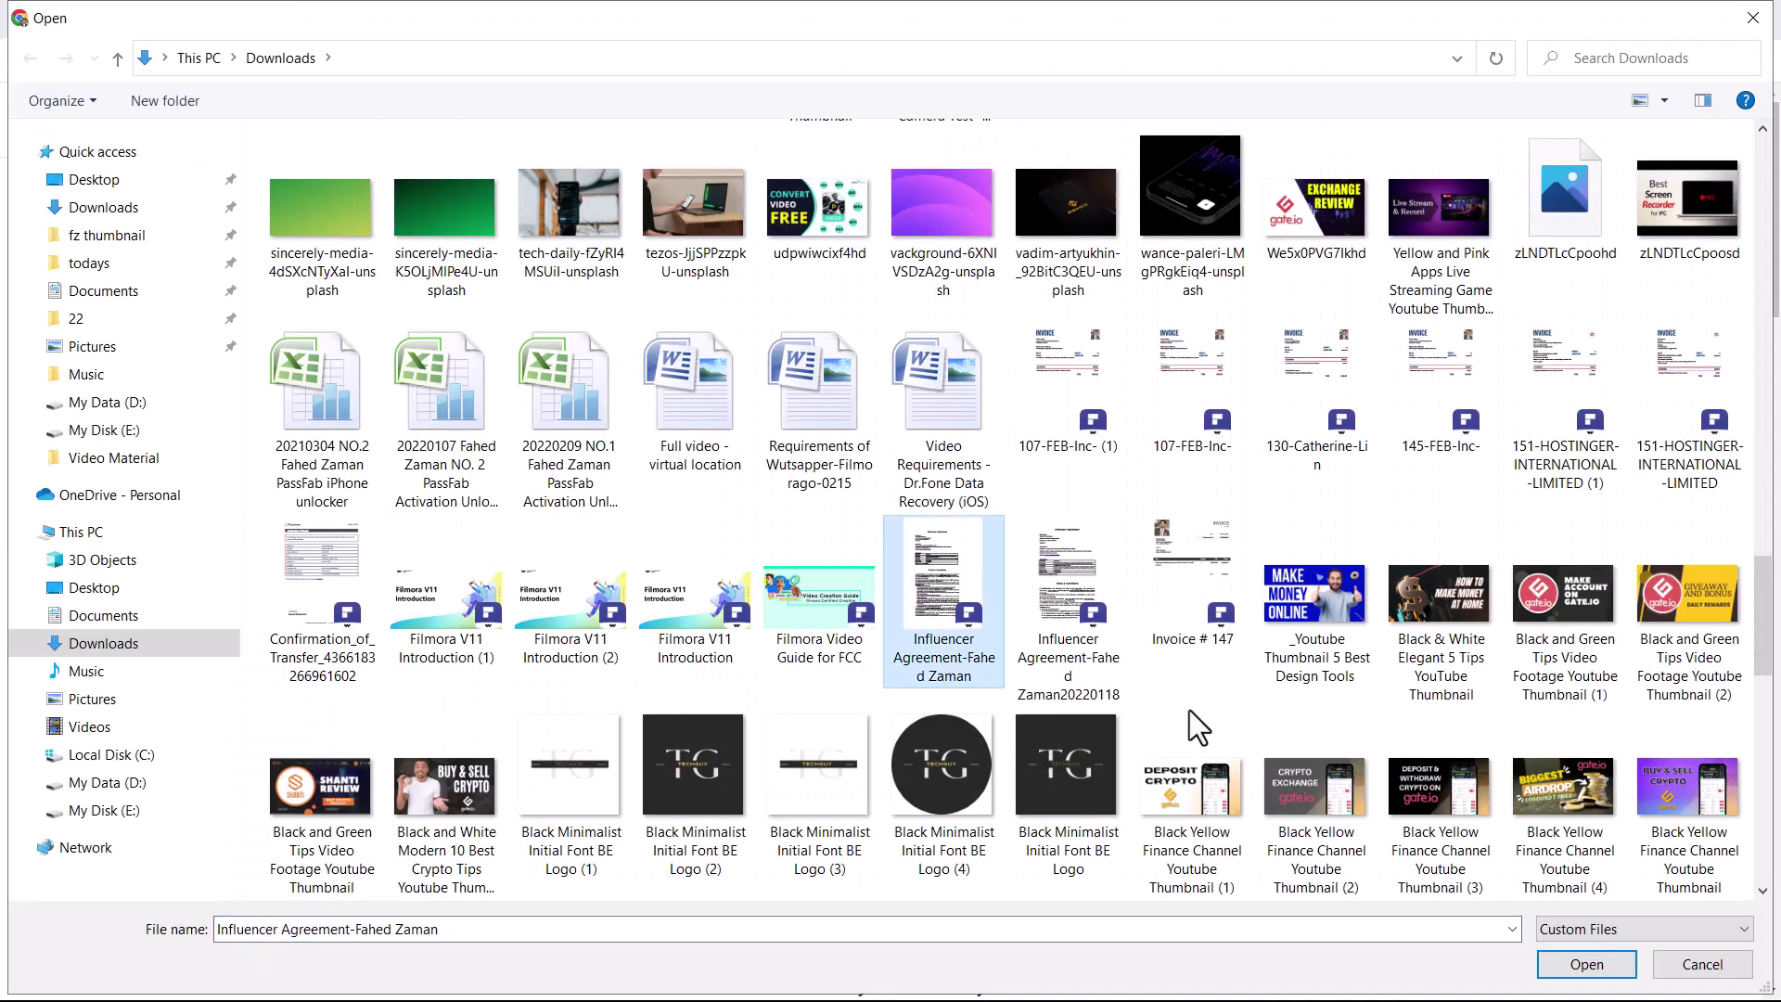
click(1584, 964)
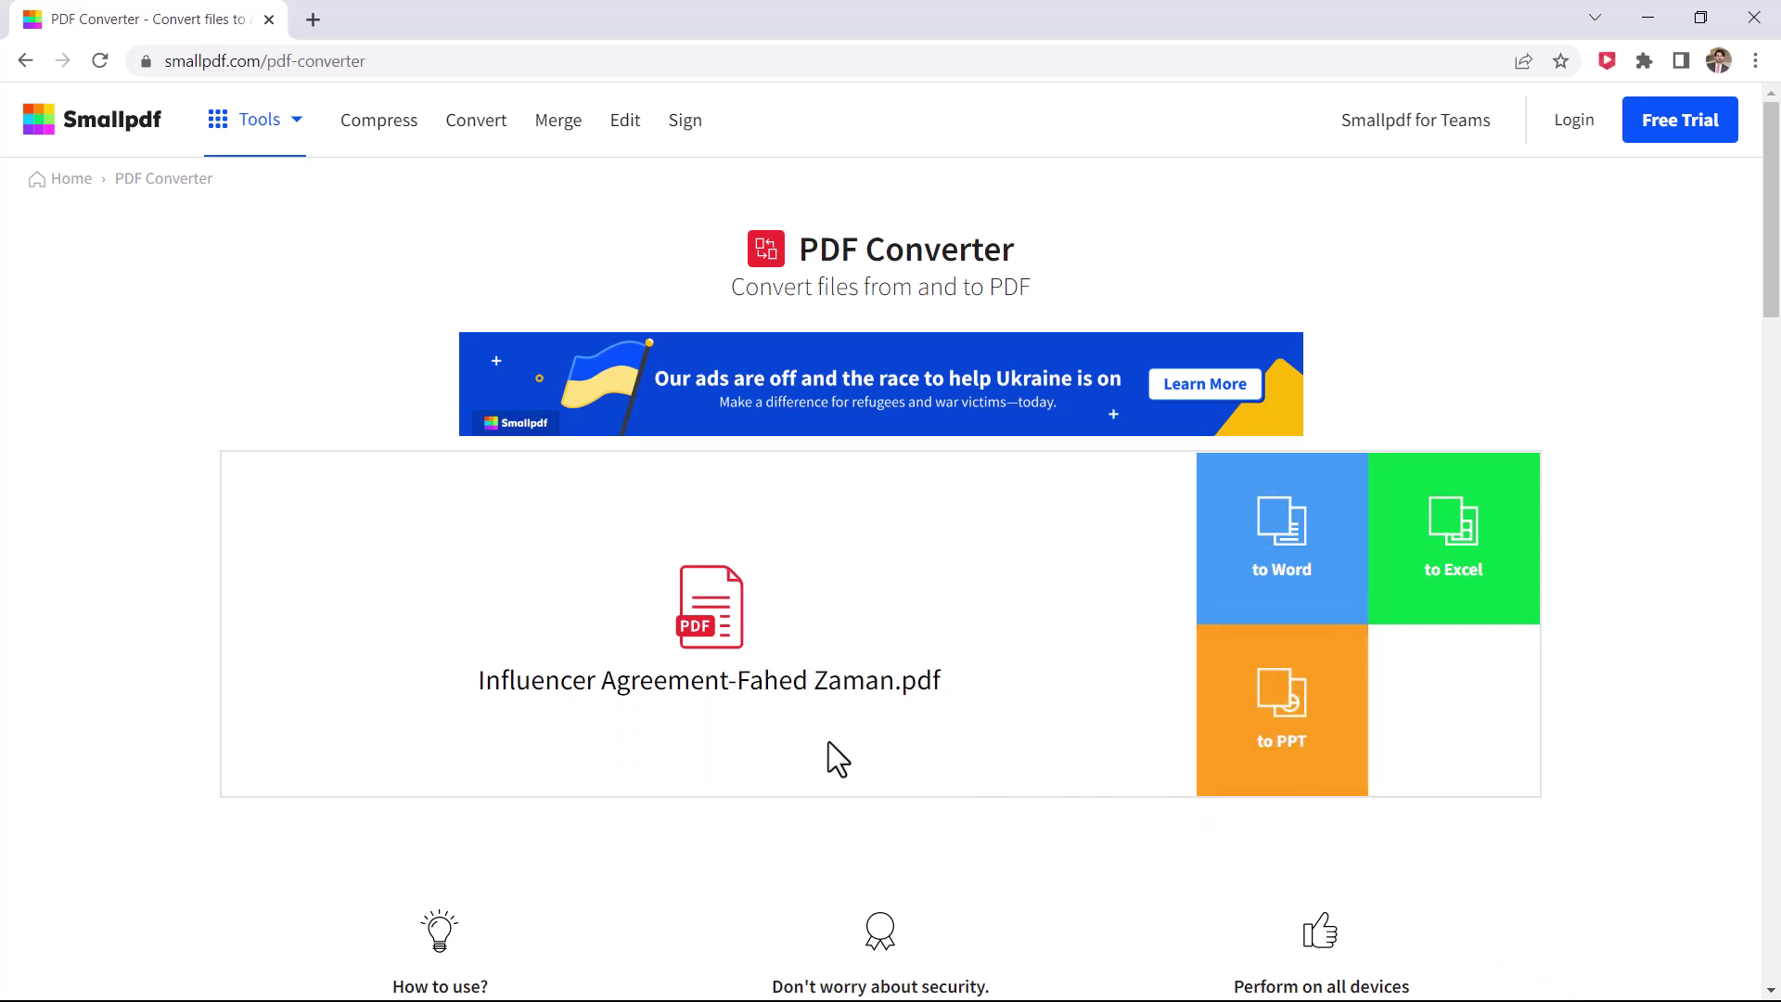
Convert the agreement PDF to a standard Word document.
click(1296, 589)
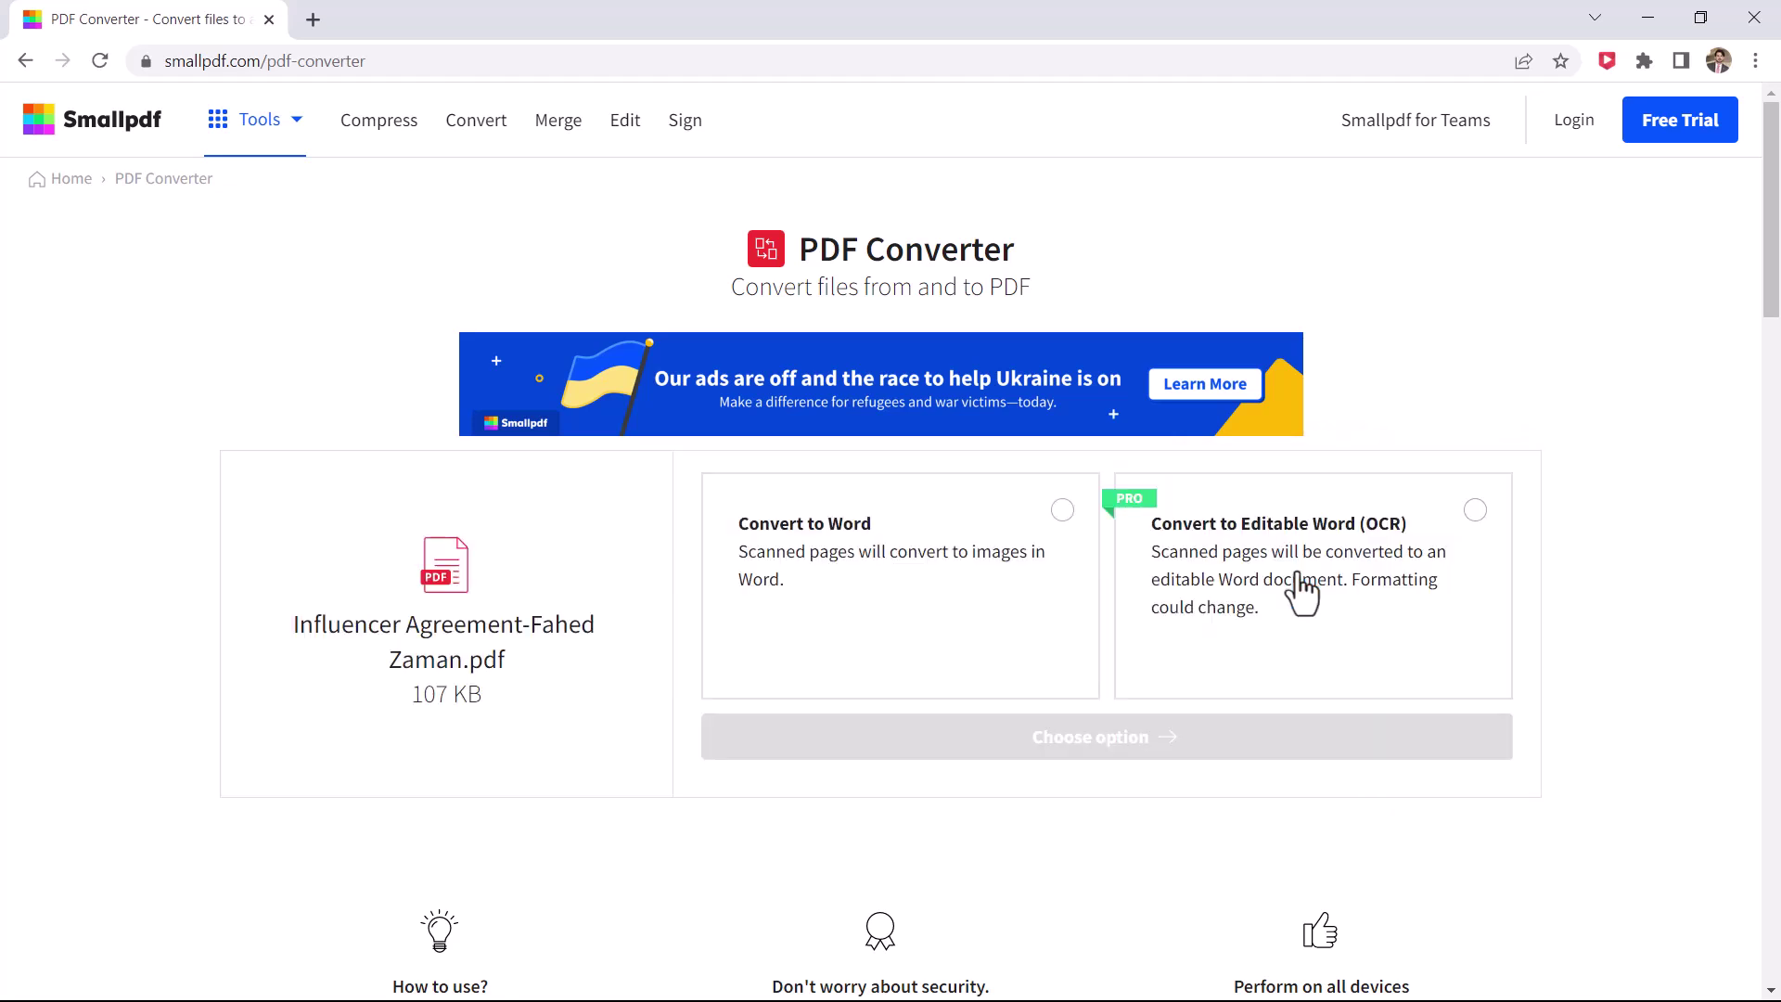
click(1064, 513)
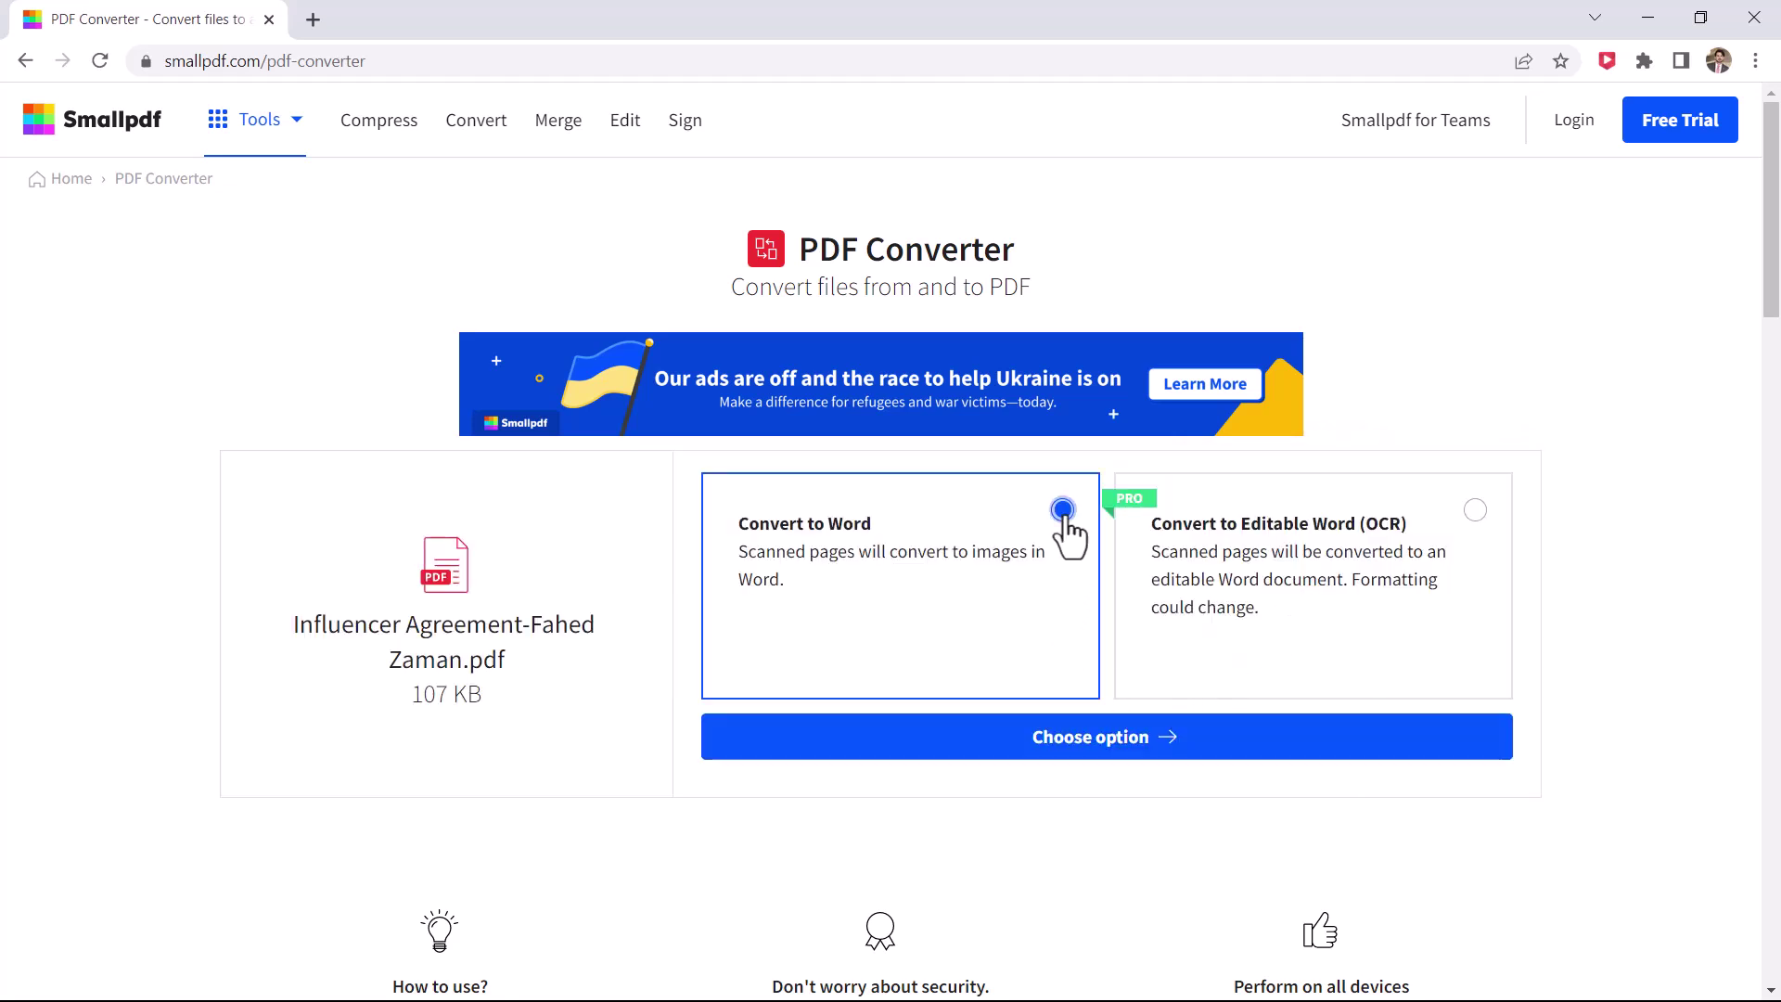
click(1104, 737)
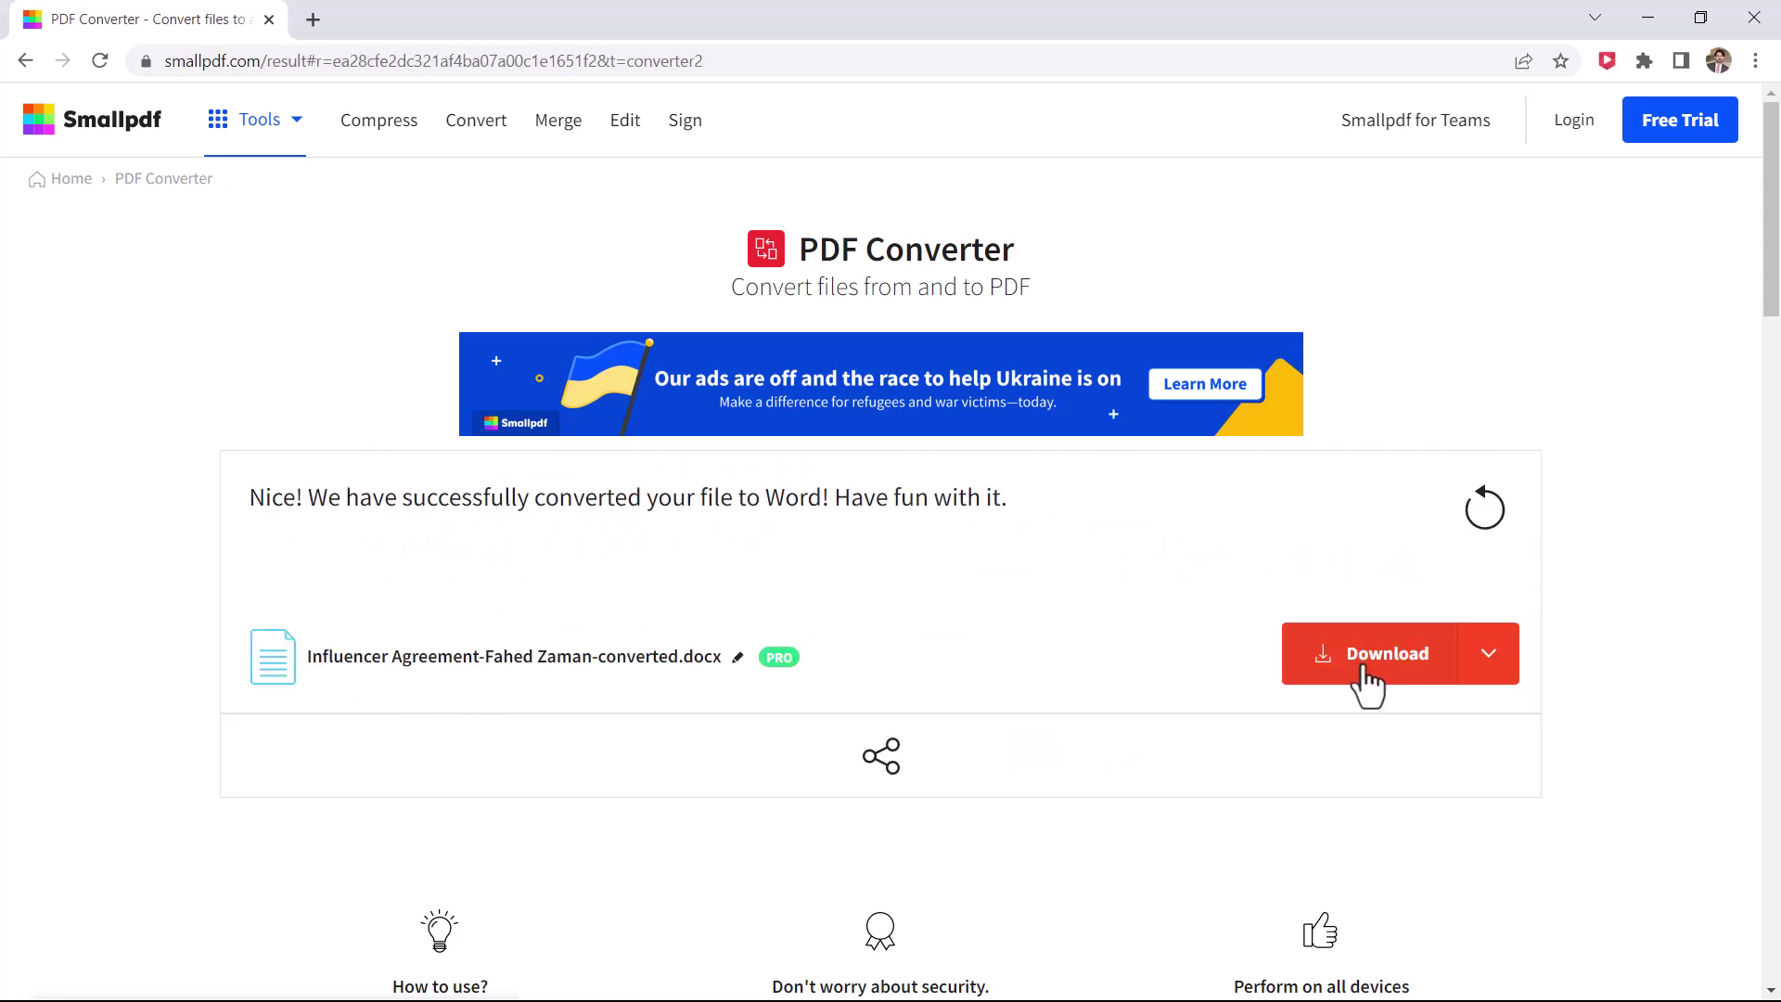
Download the converted agreement .docx and open the Tools dropdown.
click(1369, 679)
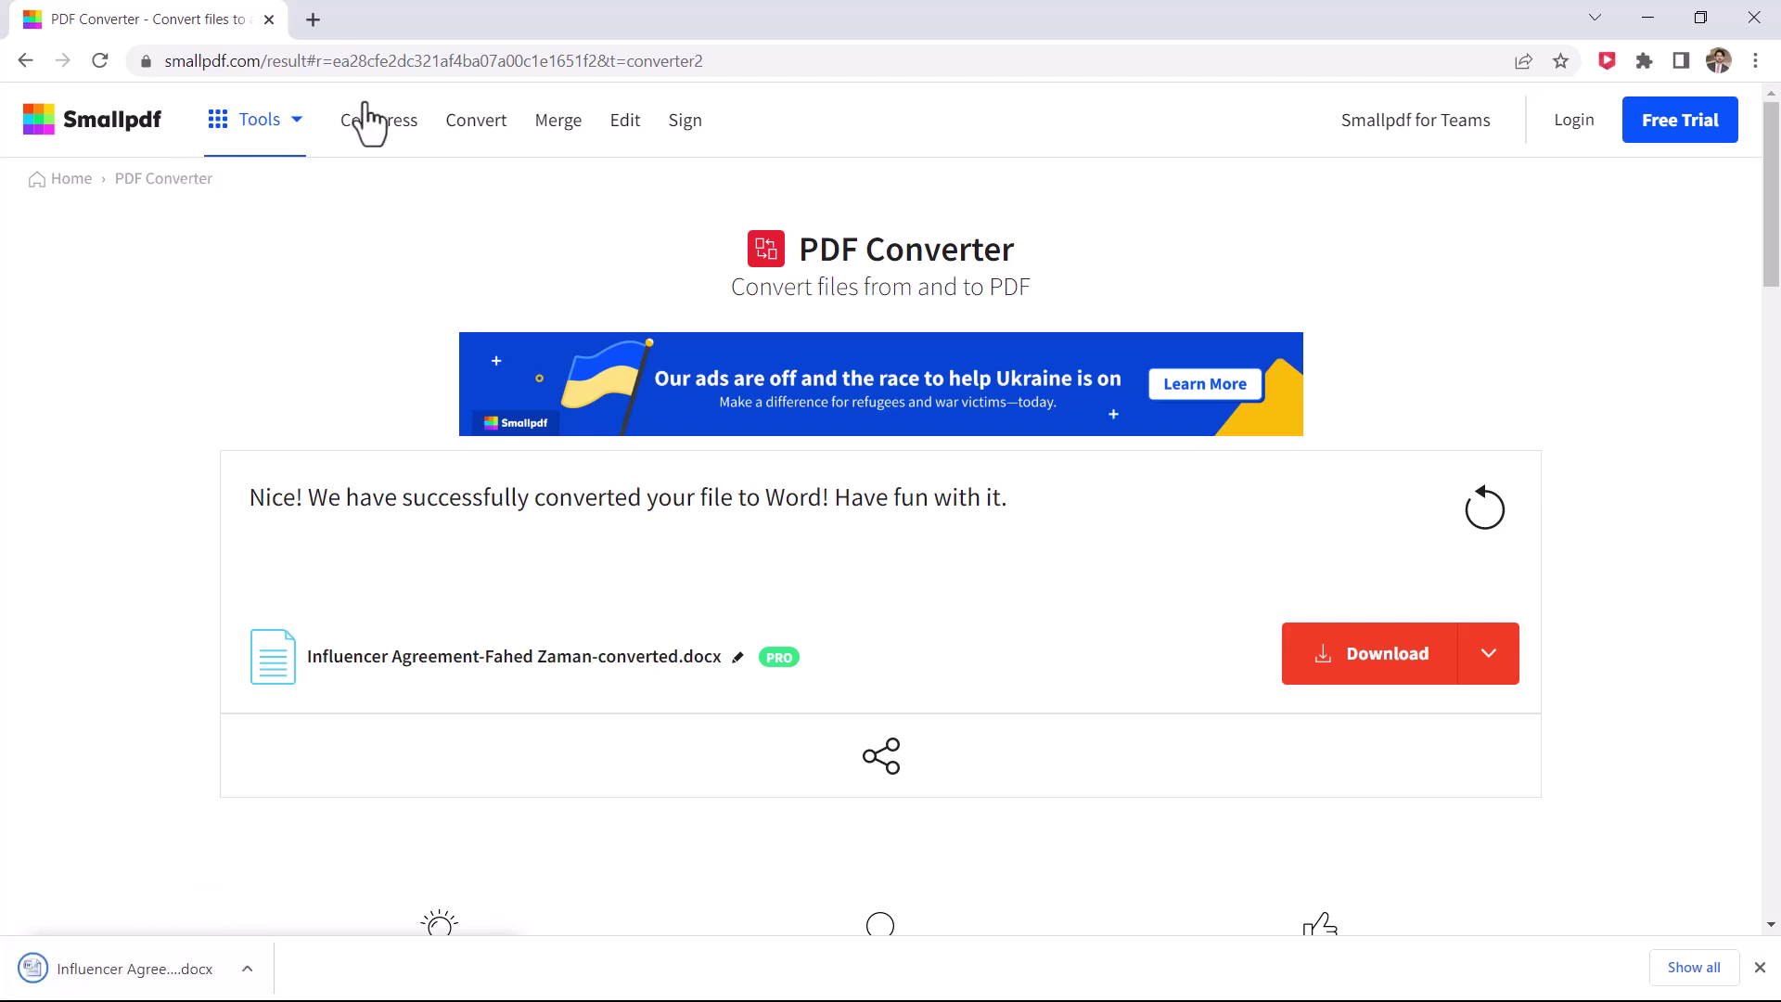
click(299, 134)
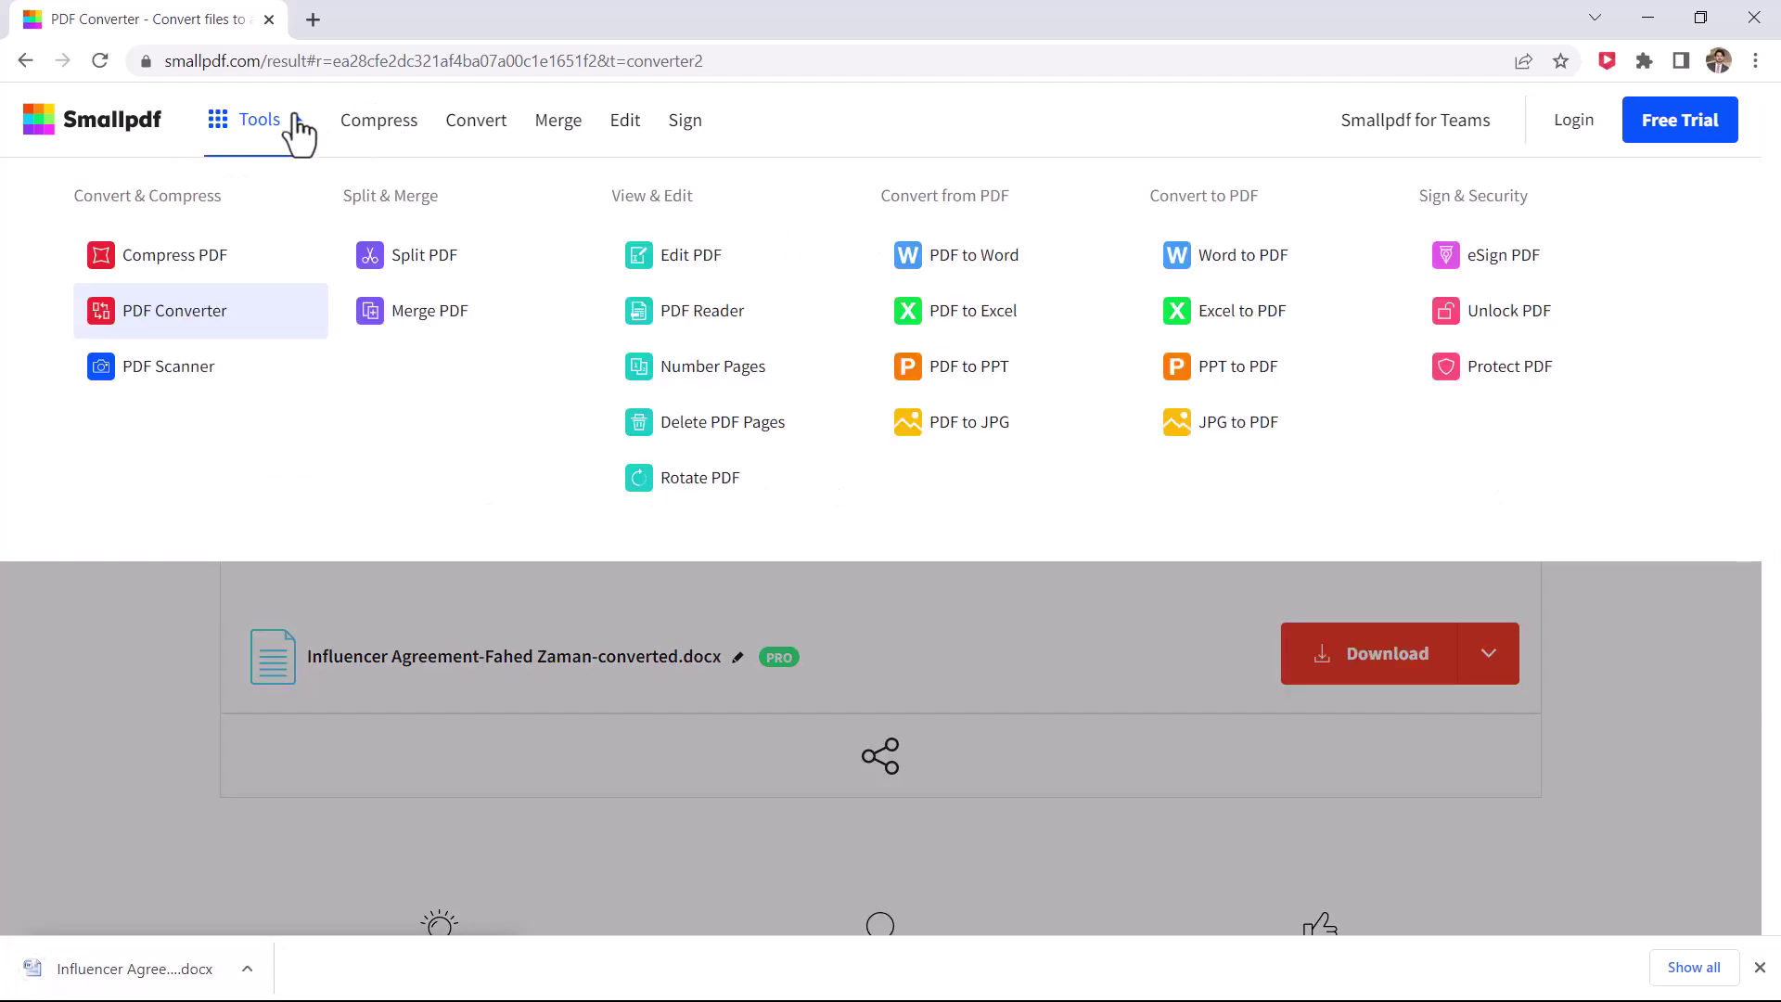